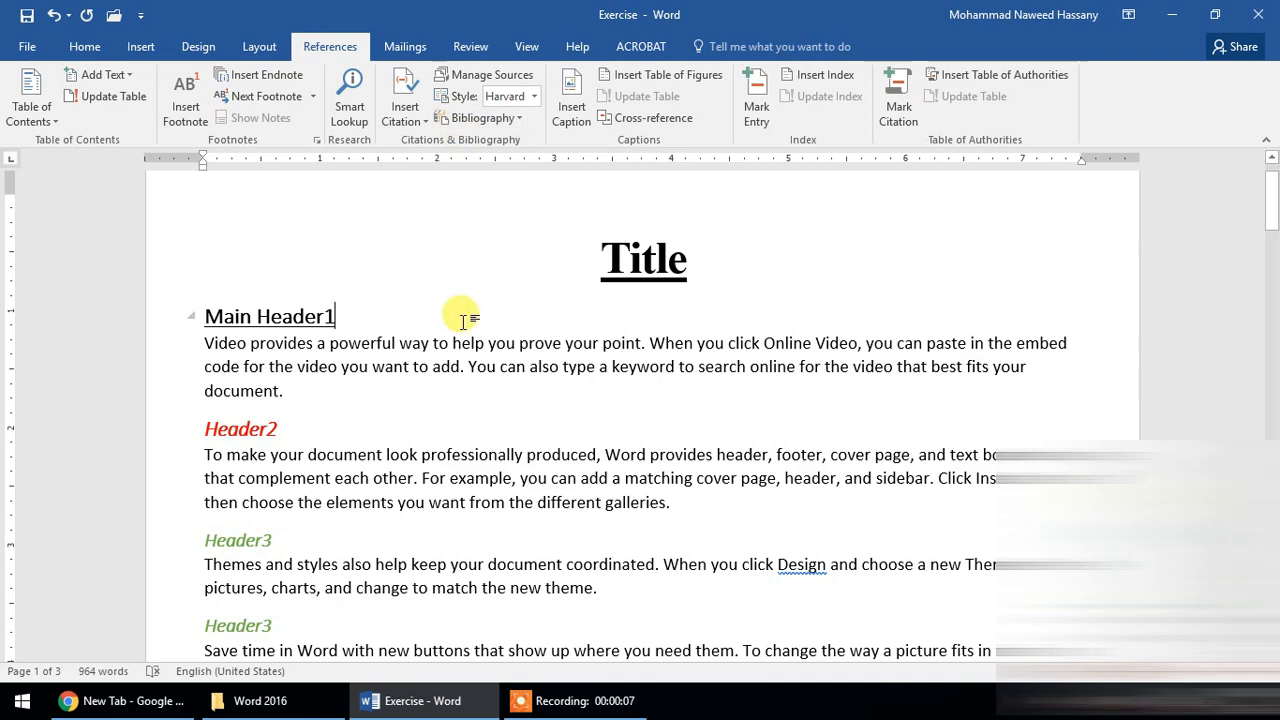
{"action": "scroll", "coordinate": [458, 340], "scroll_direction": "down", "scroll_amount": 10}
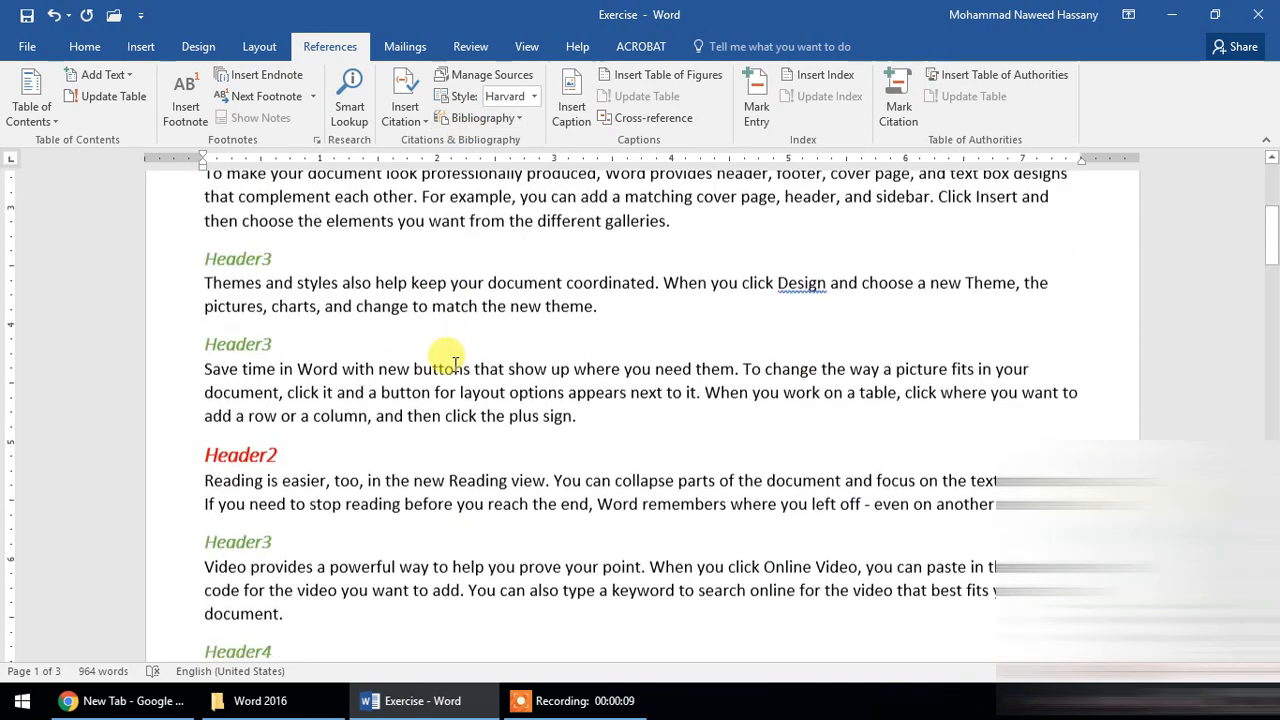
{"action": "scroll", "coordinate": [455, 364], "scroll_direction": "up", "scroll_amount": 10}
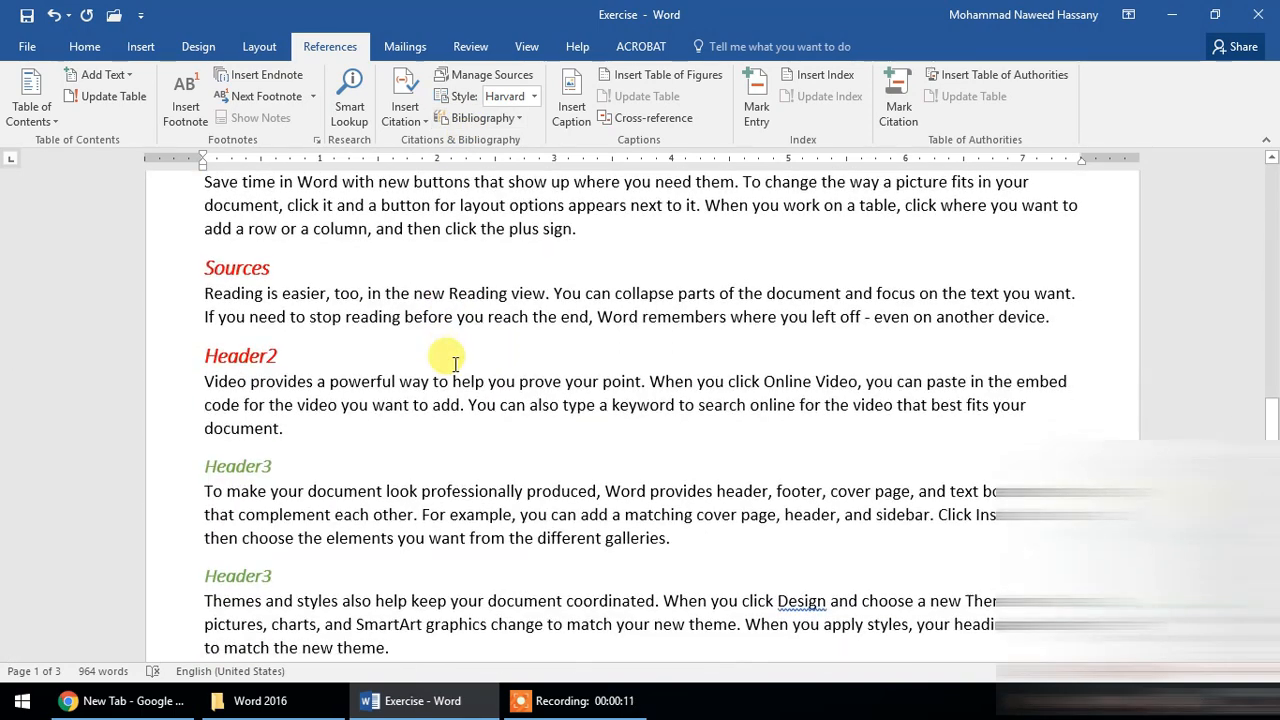
{"action": "scroll", "coordinate": [490, 407], "scroll_direction": "up", "scroll_amount": 10}
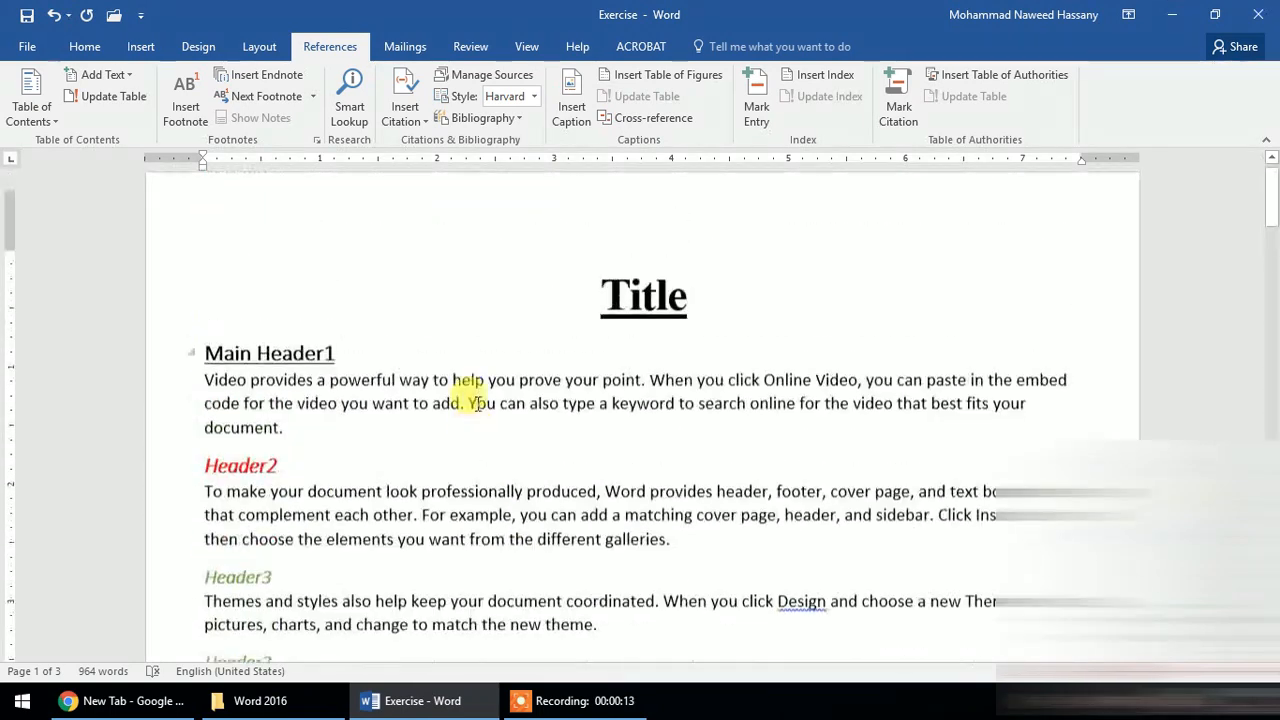
{"action": "left_click", "coordinate": [345, 445]}
- Start adding a new citation source at the end of the paragraph under the first Header3 heading
{"action": "scroll", "coordinate": [572, 460], "scroll_direction": "down", "scroll_amount": 3}
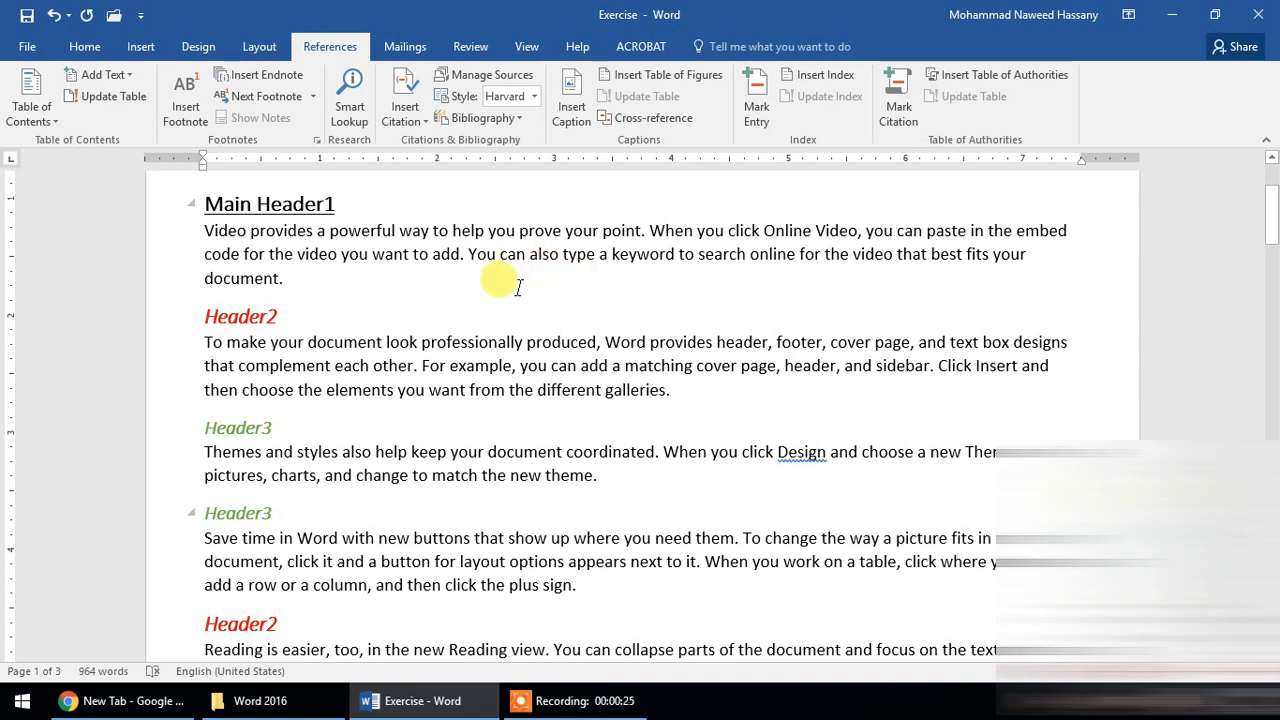
{"action": "scroll", "coordinate": [500, 245], "scroll_direction": "down", "scroll_amount": 3}
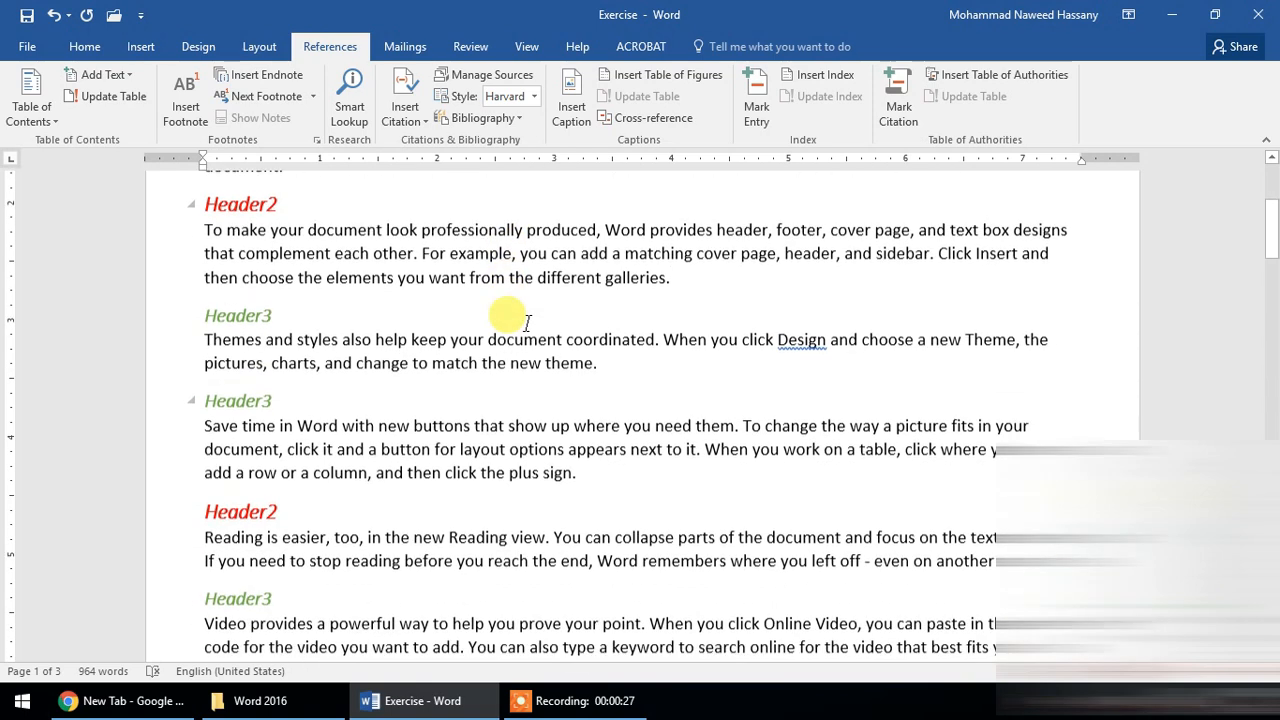
{"action": "left_click", "coordinate": [600, 307]}
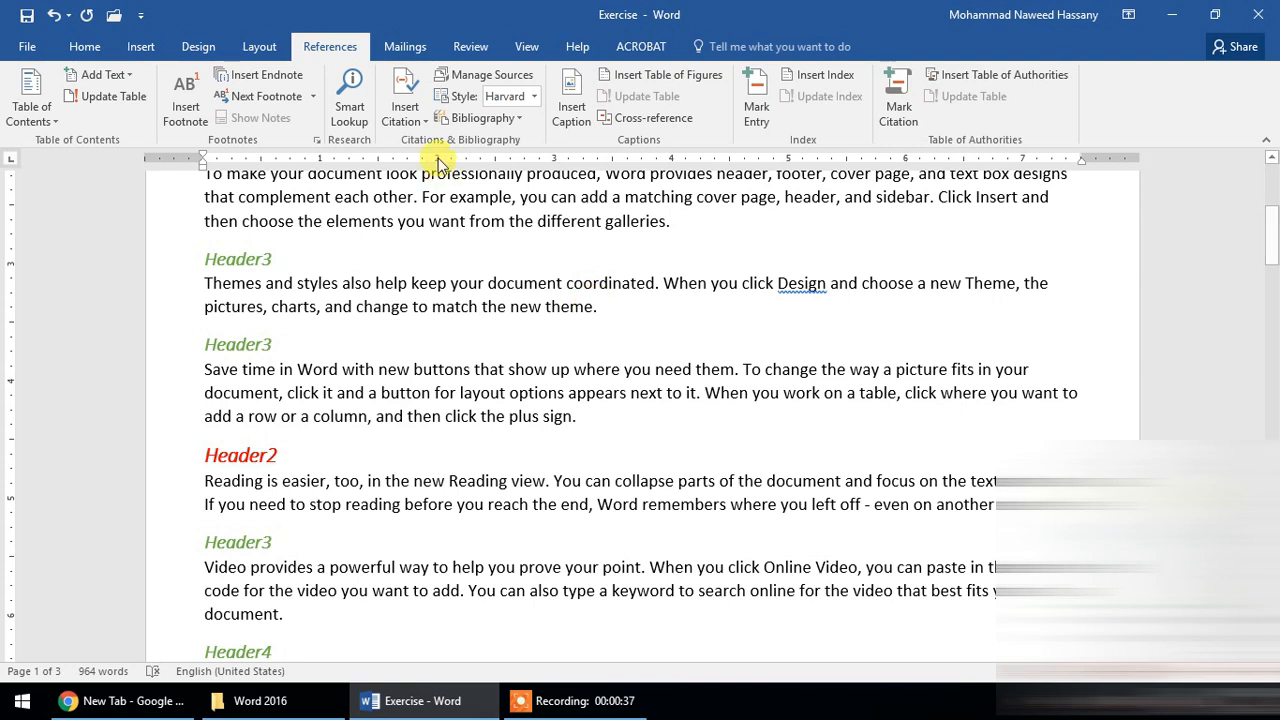
{"action": "left_click", "coordinate": [403, 98]}
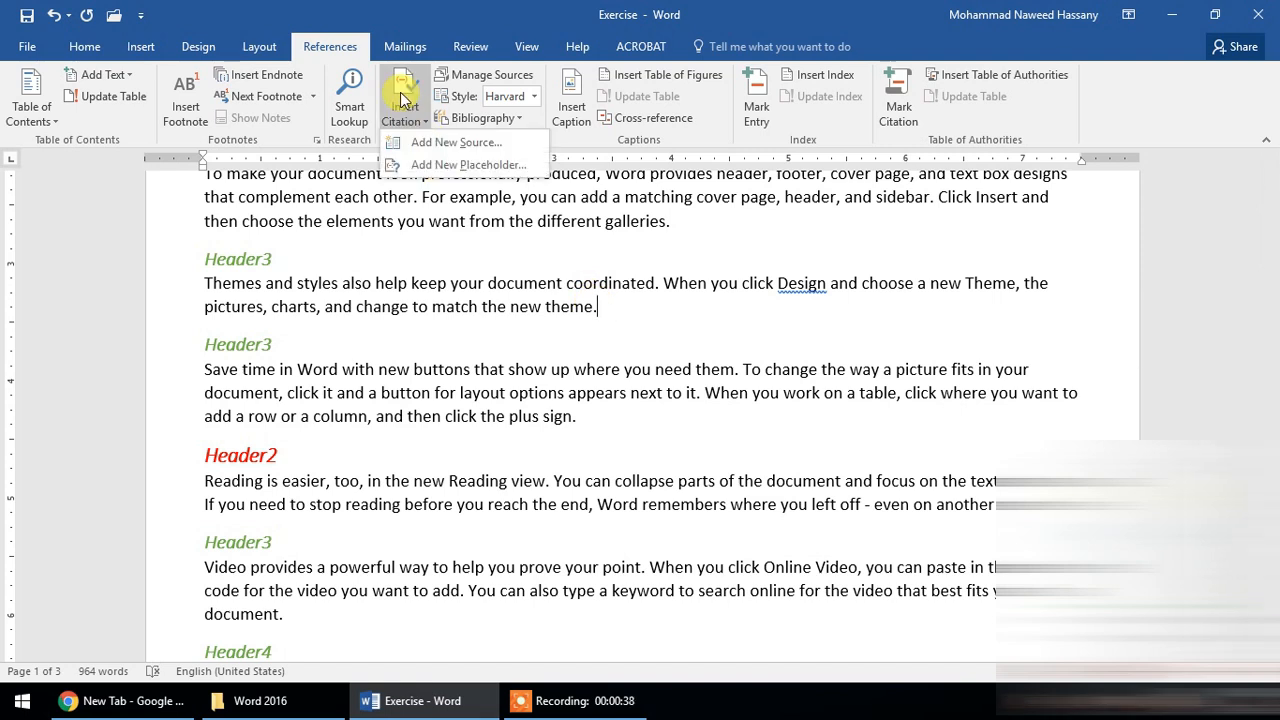
{"action": "left_click", "coordinate": [437, 146]}
{"action": "left_click_drag", "start_coordinate": [597, 154], "coordinate": [533, 206]}
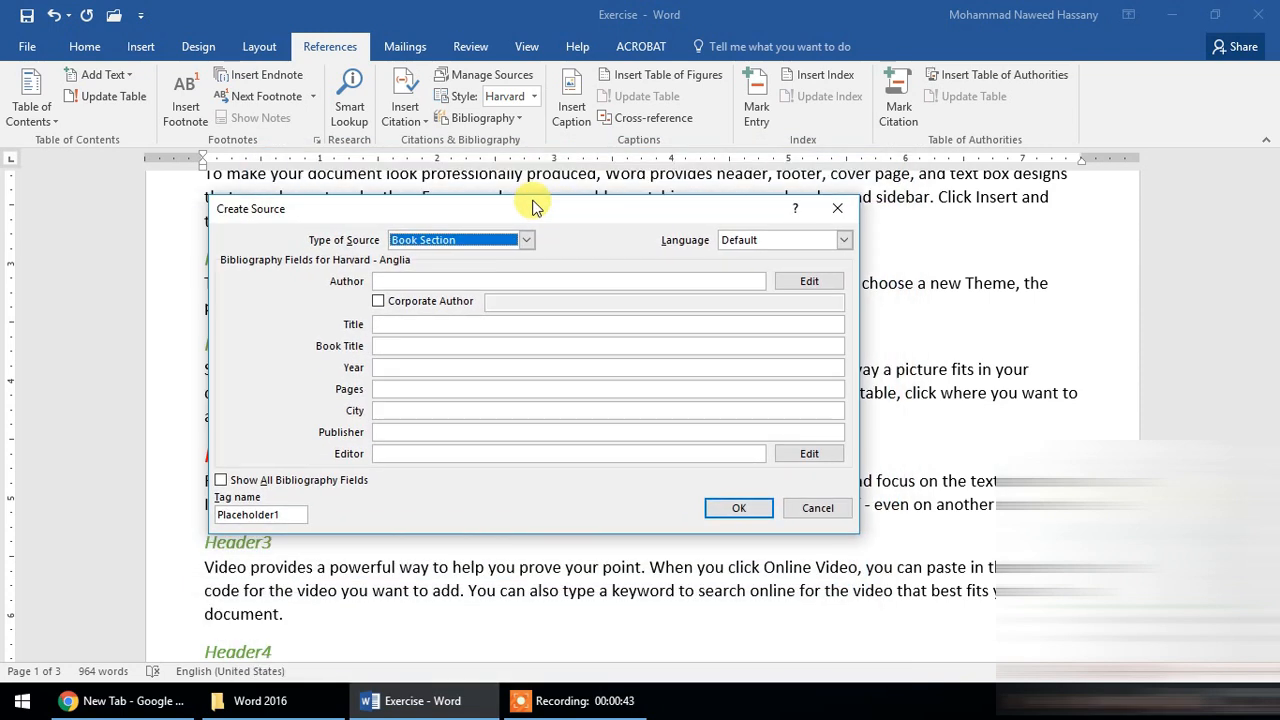
- Look through the available source types and set the new source's type to Book
{"action": "left_click", "coordinate": [526, 242]}
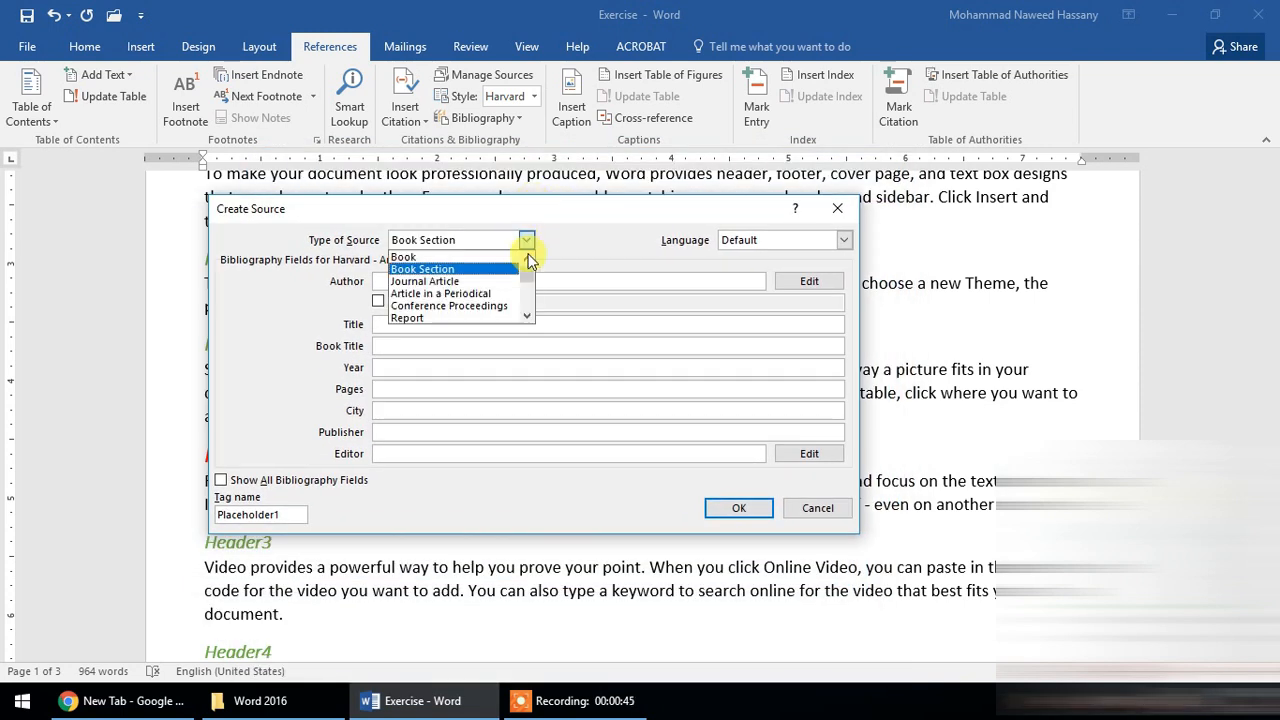
{"action": "scroll", "coordinate": [530, 282], "scroll_direction": "down", "scroll_amount": 4}
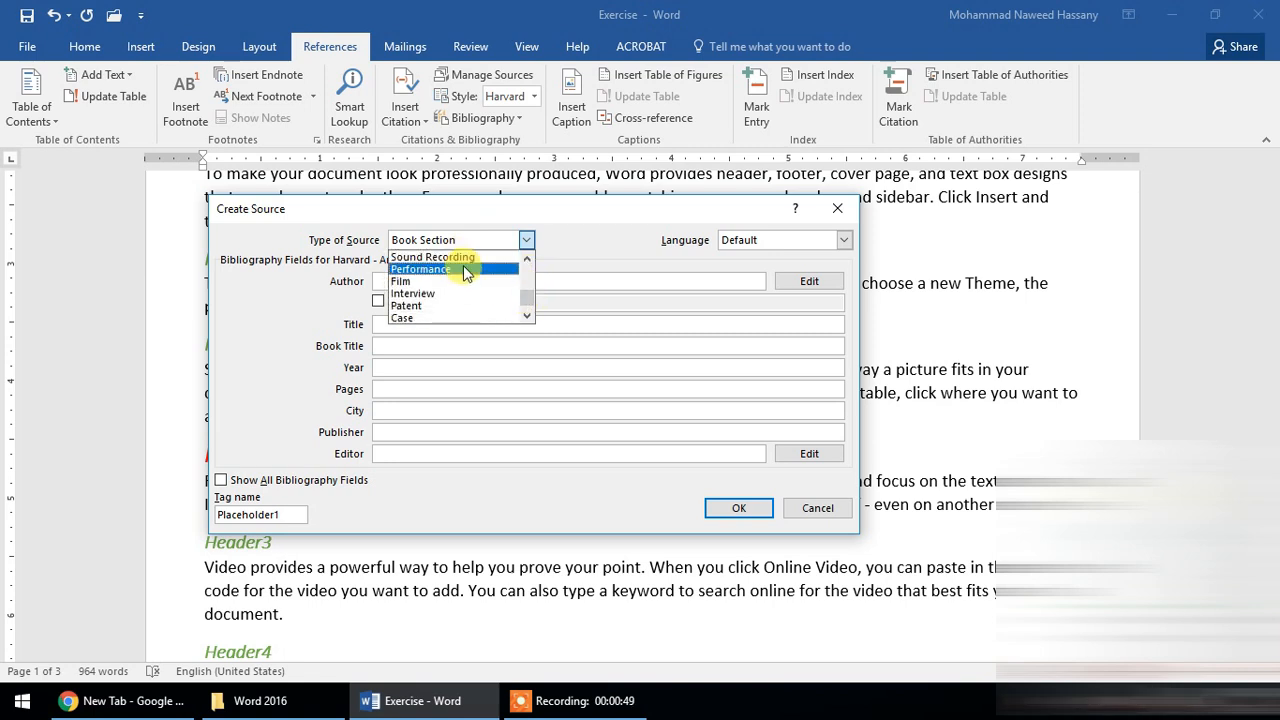
{"action": "left_click_drag", "start_coordinate": [530, 305], "coordinate": [528, 274]}
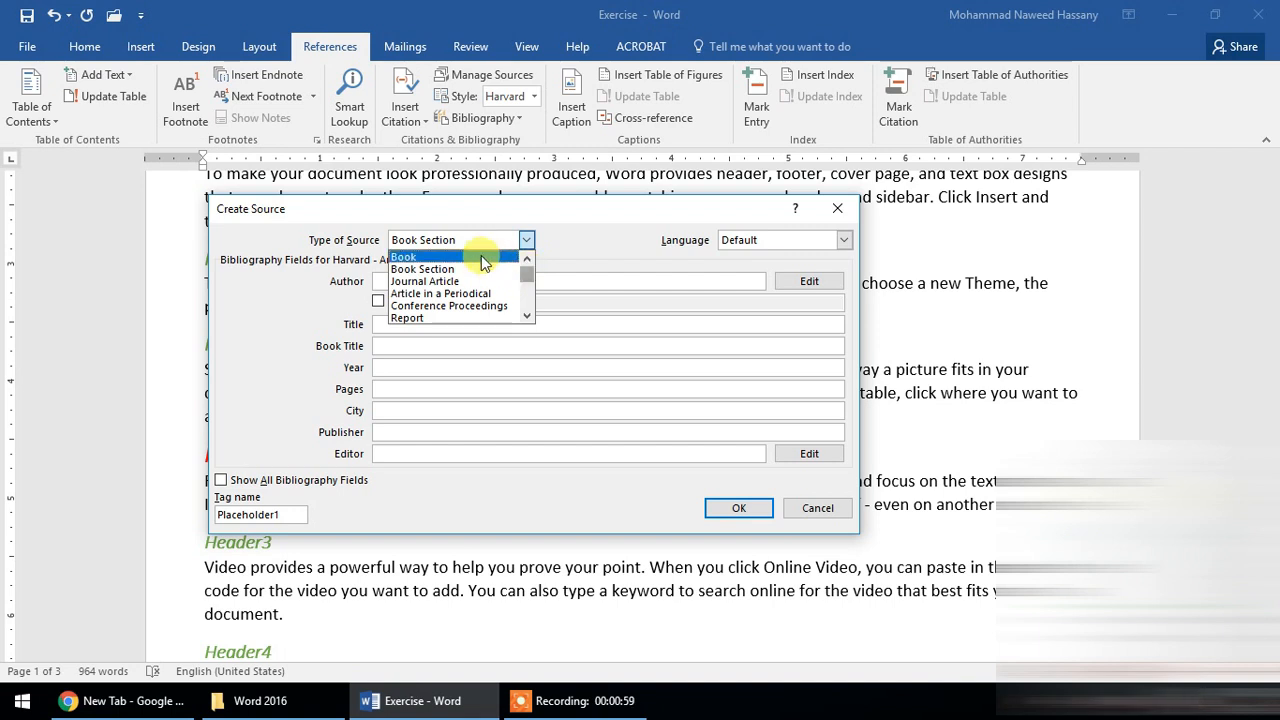
{"action": "left_click", "coordinate": [470, 257]}
- Enter the author's name for the book source
{"action": "left_click", "coordinate": [524, 281]}
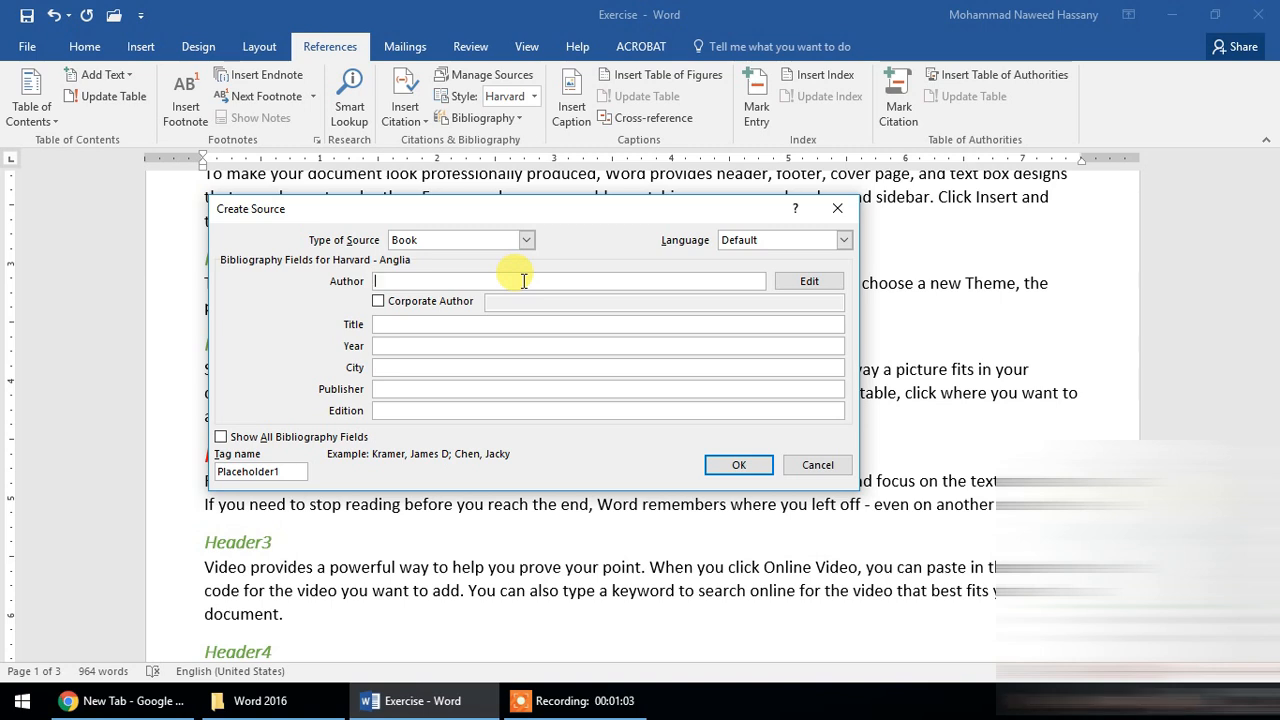
{"action": "type", "text": "Ahmad"}
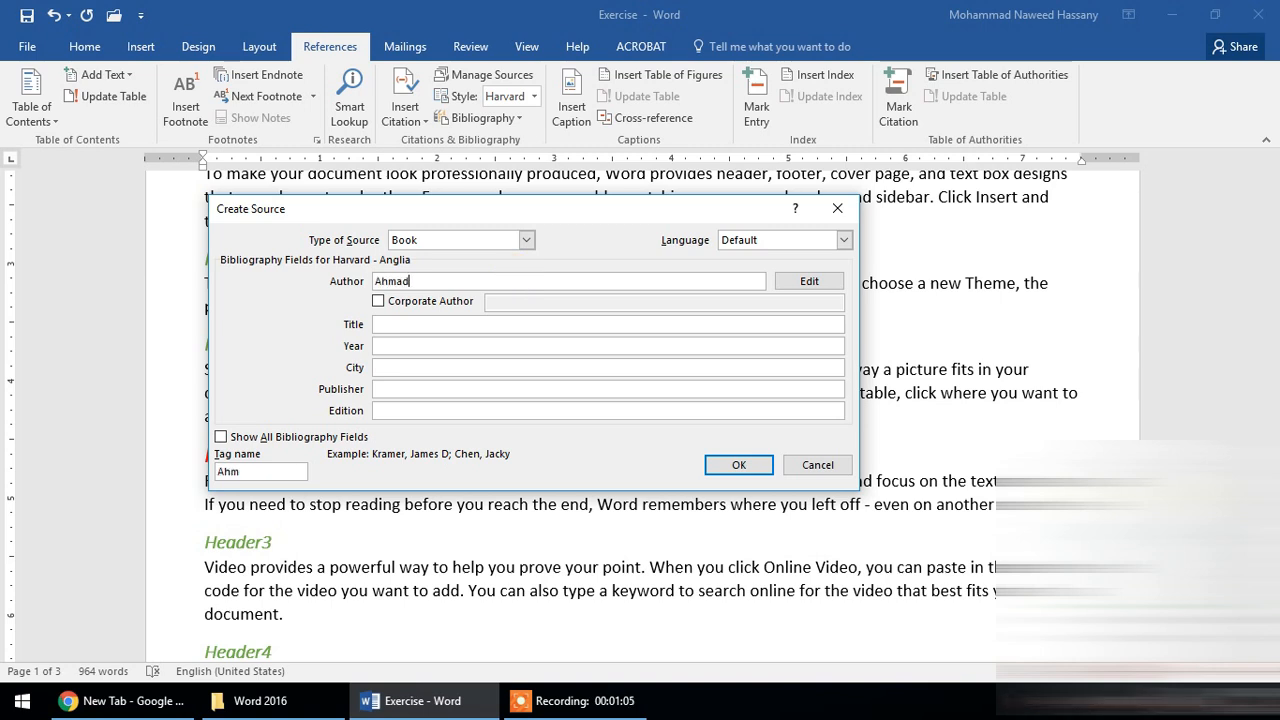
{"action": "key", "text": "Tab"}
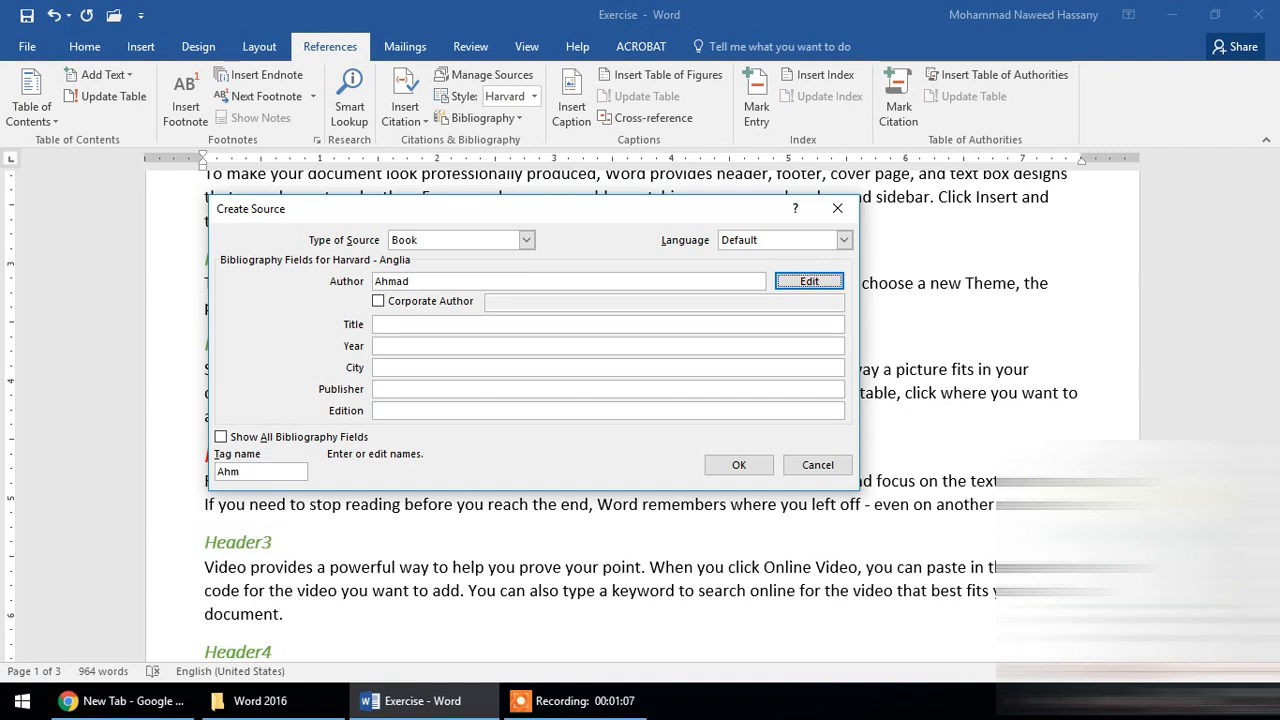
{"action": "left_click", "coordinate": [818, 281]}
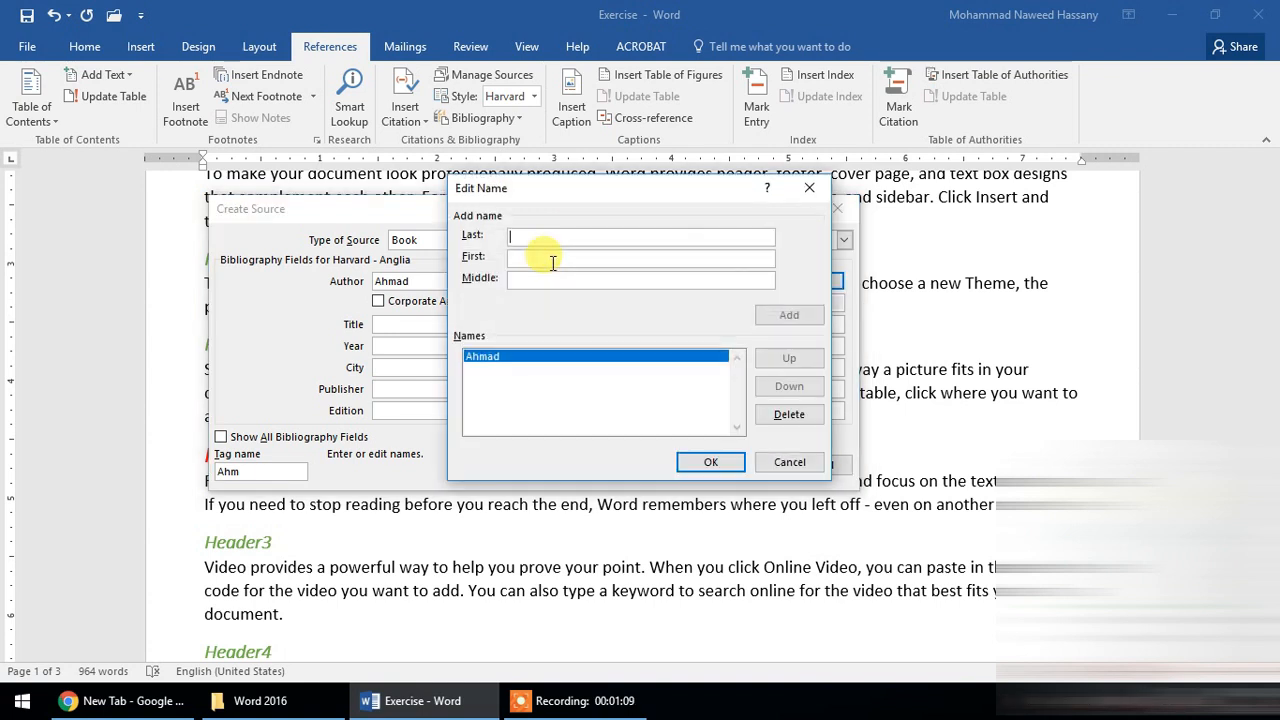
{"action": "left_click", "coordinate": [782, 460]}
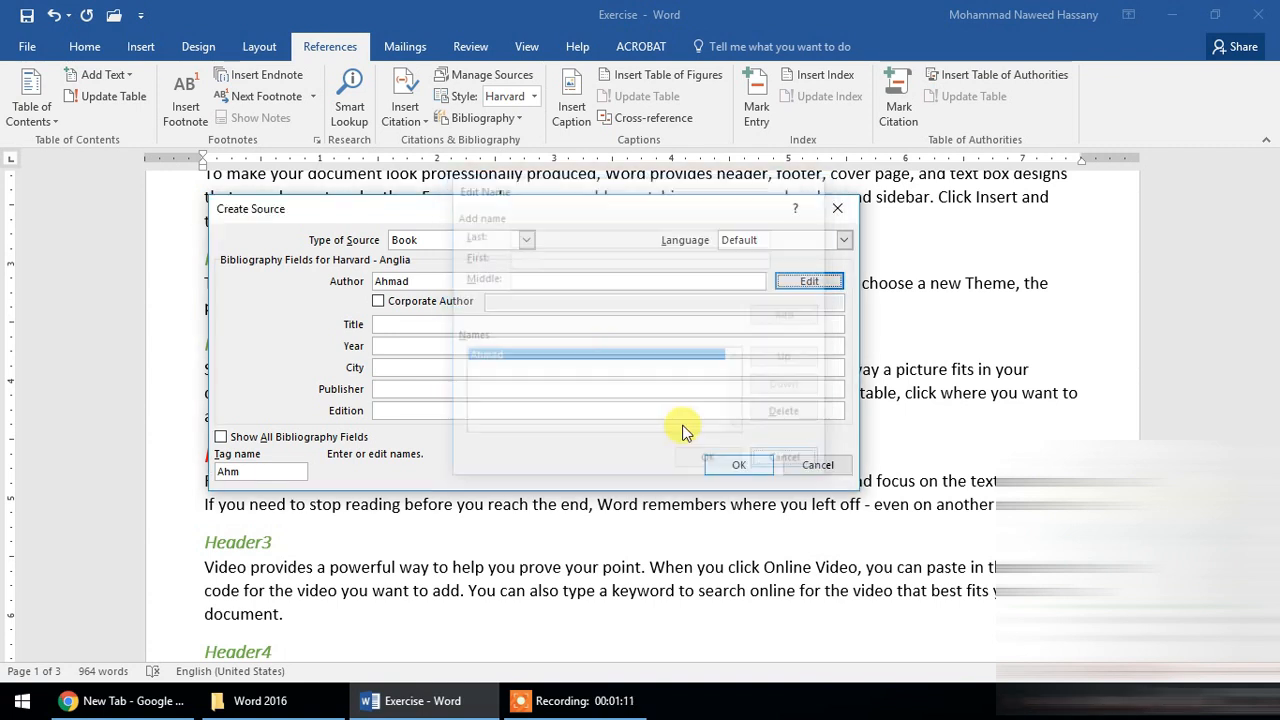
{"action": "left_click", "coordinate": [388, 303]}
{"action": "left_click", "coordinate": [397, 297]}
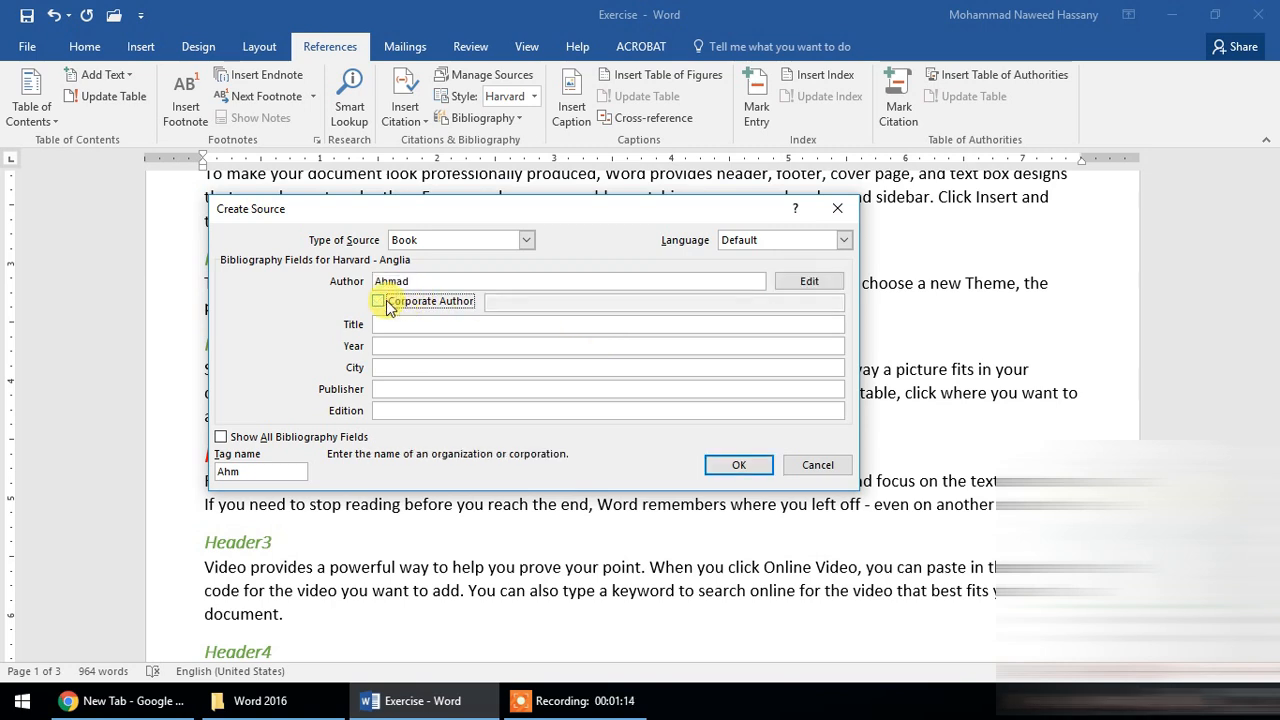
- Fill in the source's title as "book title", year 2005, city "kabul", publisher "matbeha" and edition 2
{"action": "left_click", "coordinate": [432, 324]}
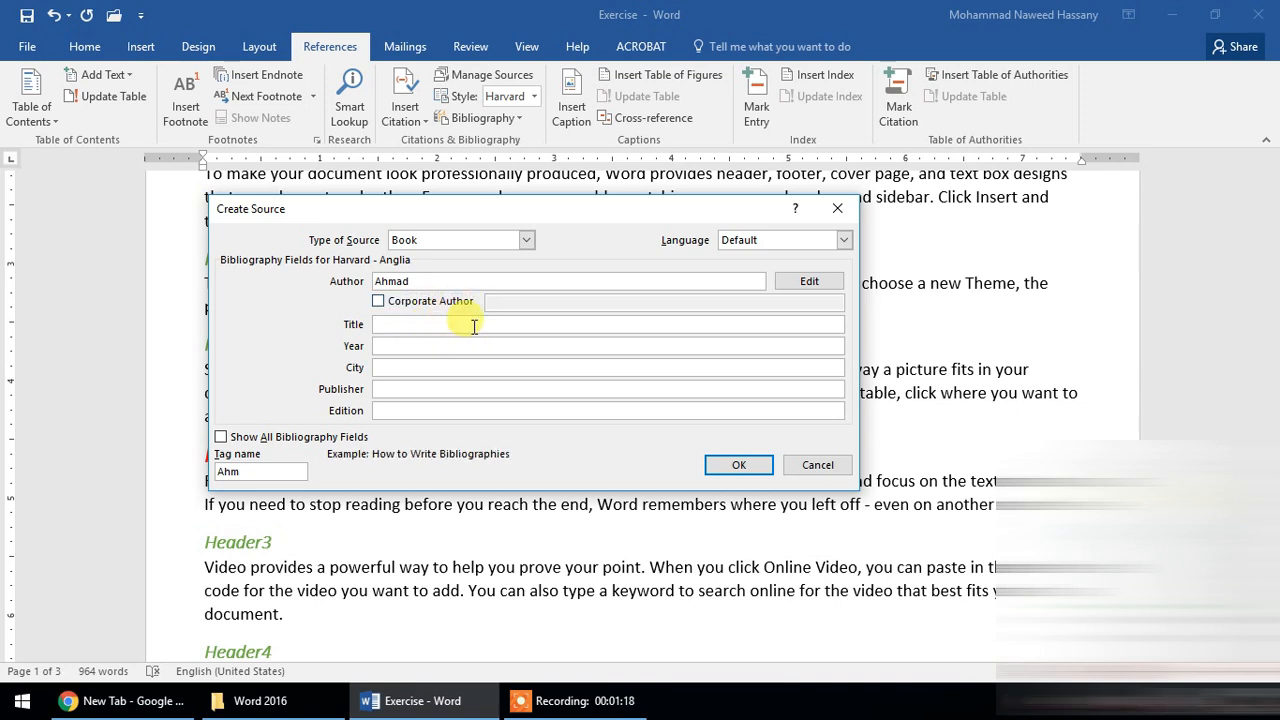
{"action": "type", "text": "mr"}
{"action": "key", "text": "Tab"}
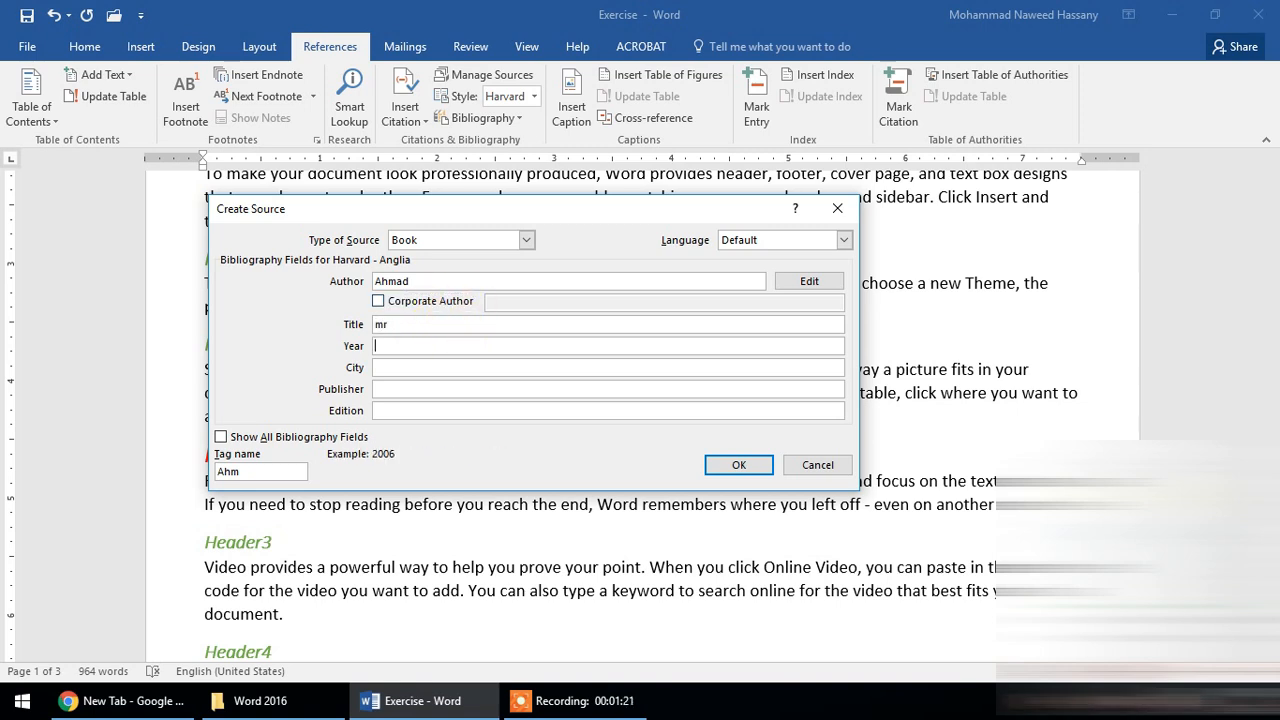
{"action": "key", "text": "shift+Tab"}
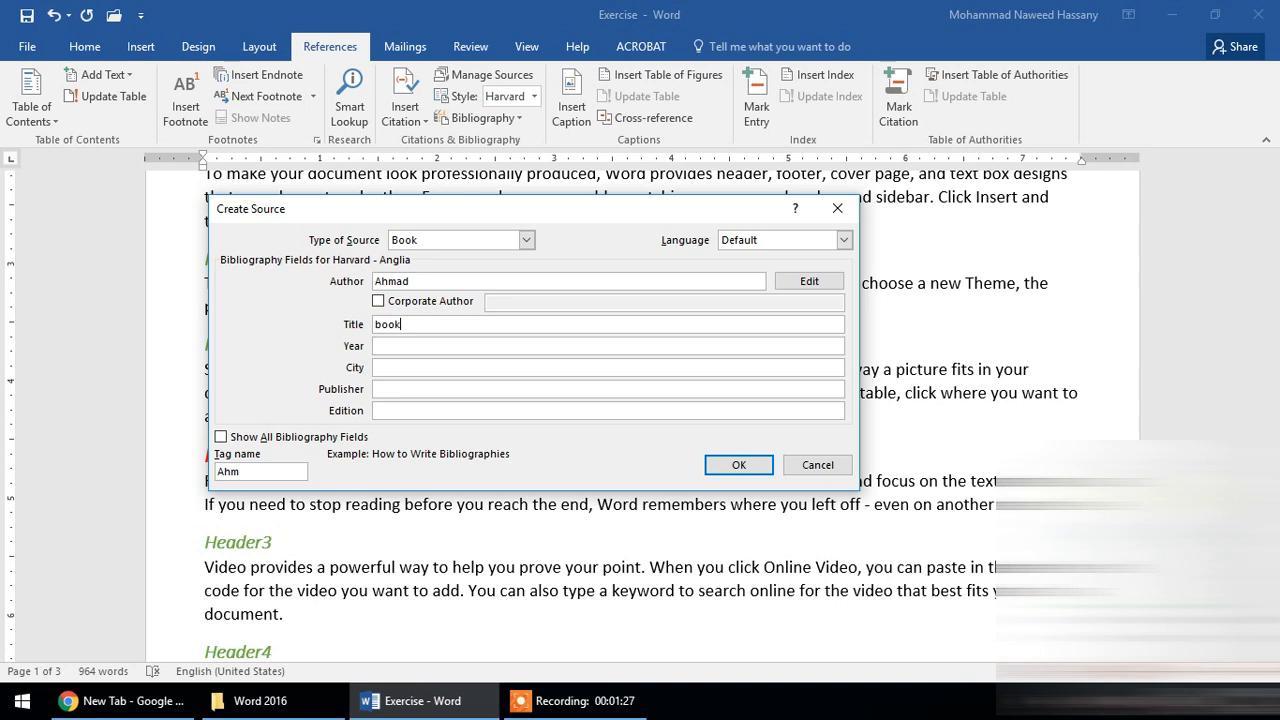
{"action": "key", "text": "Tab"}
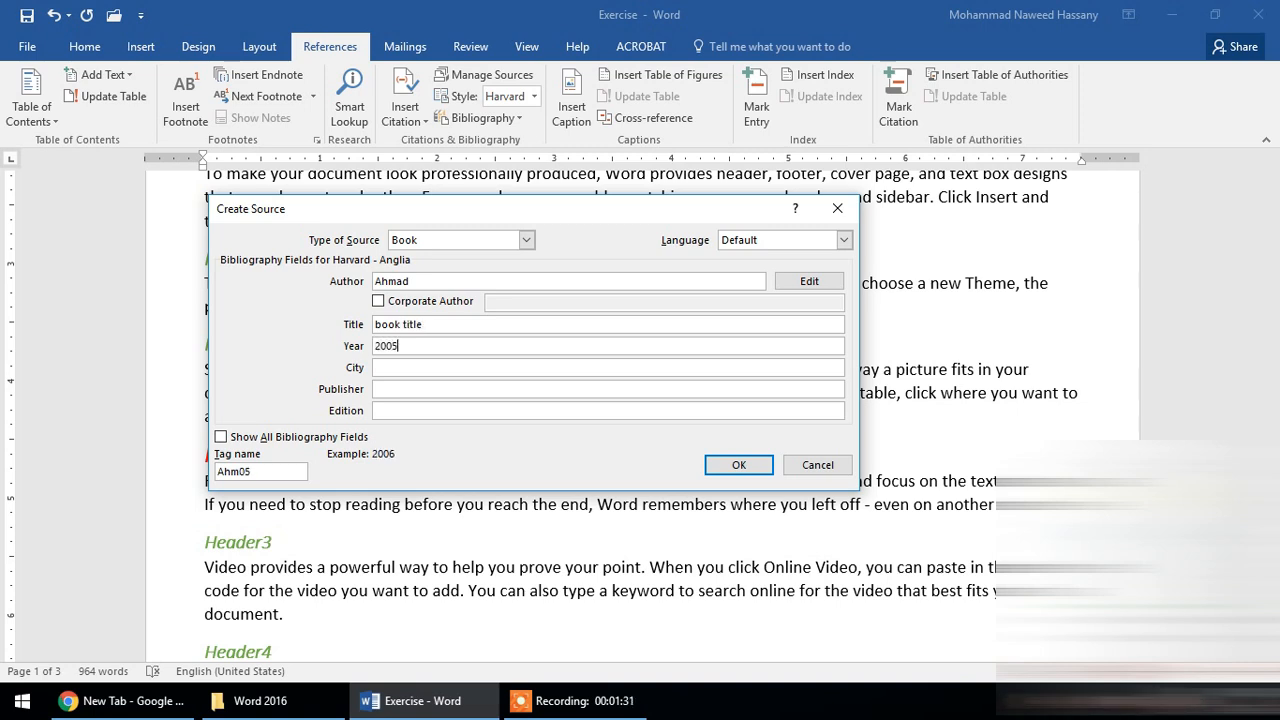
{"action": "key", "text": "Tab"}
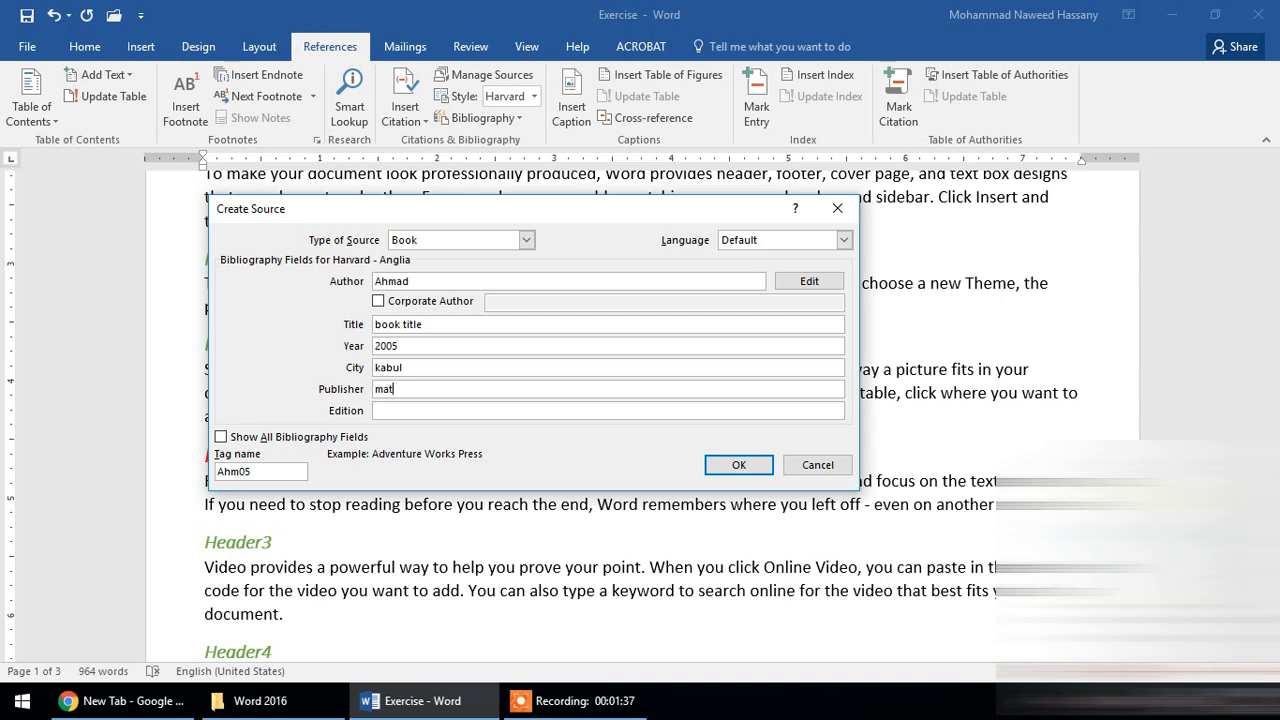
{"action": "key", "text": "Tab"}
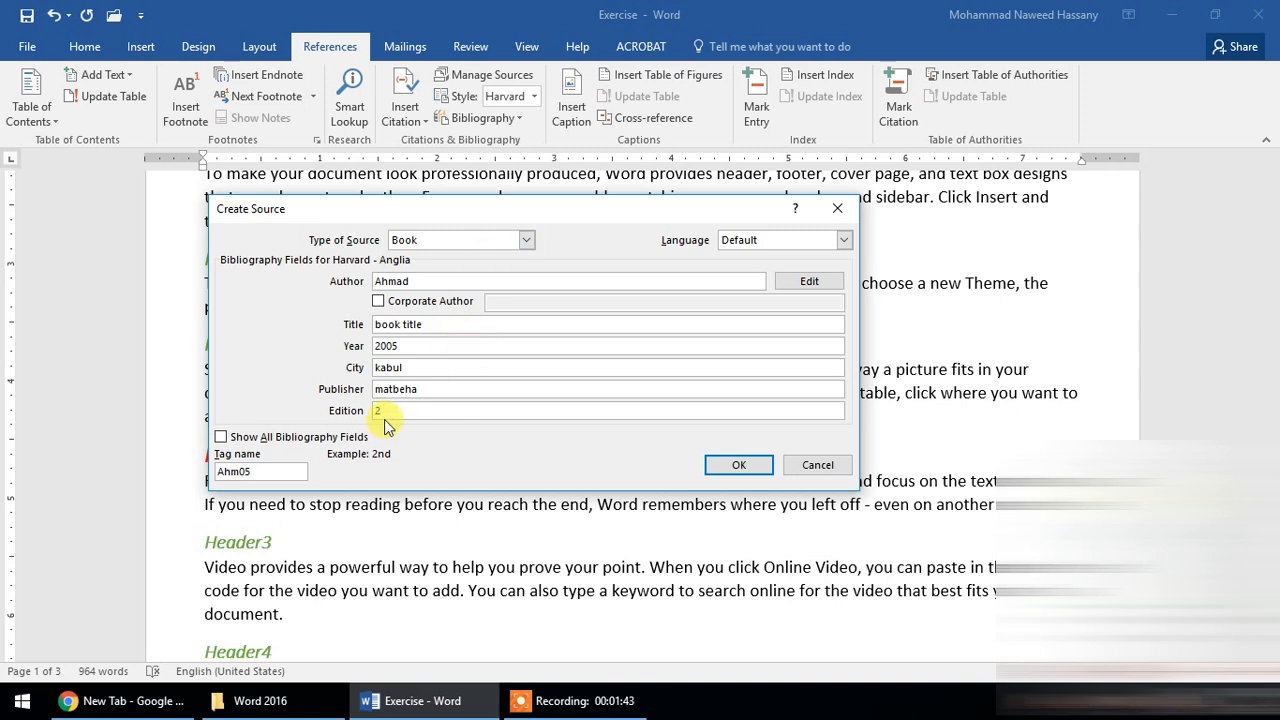
- Show all bibliography fields of the source, look through the additional ones and return to the short list
{"action": "left_click", "coordinate": [222, 437]}
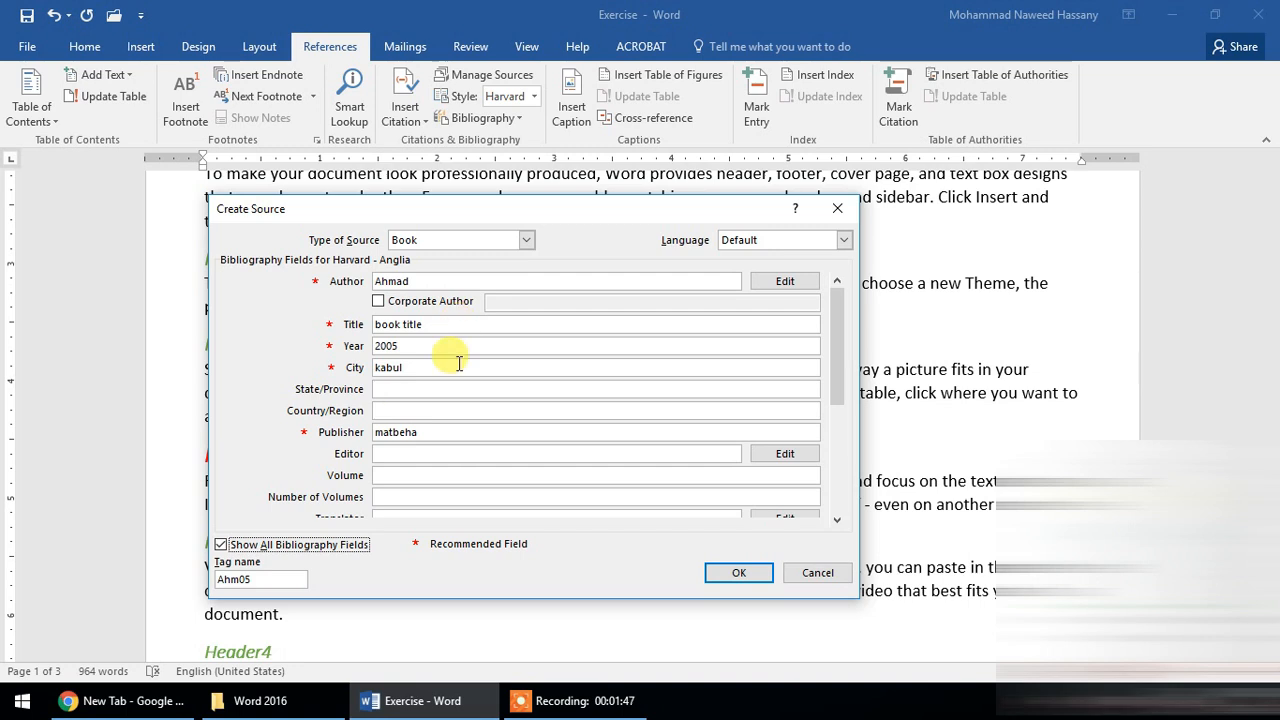
{"action": "left_click", "coordinate": [837, 430]}
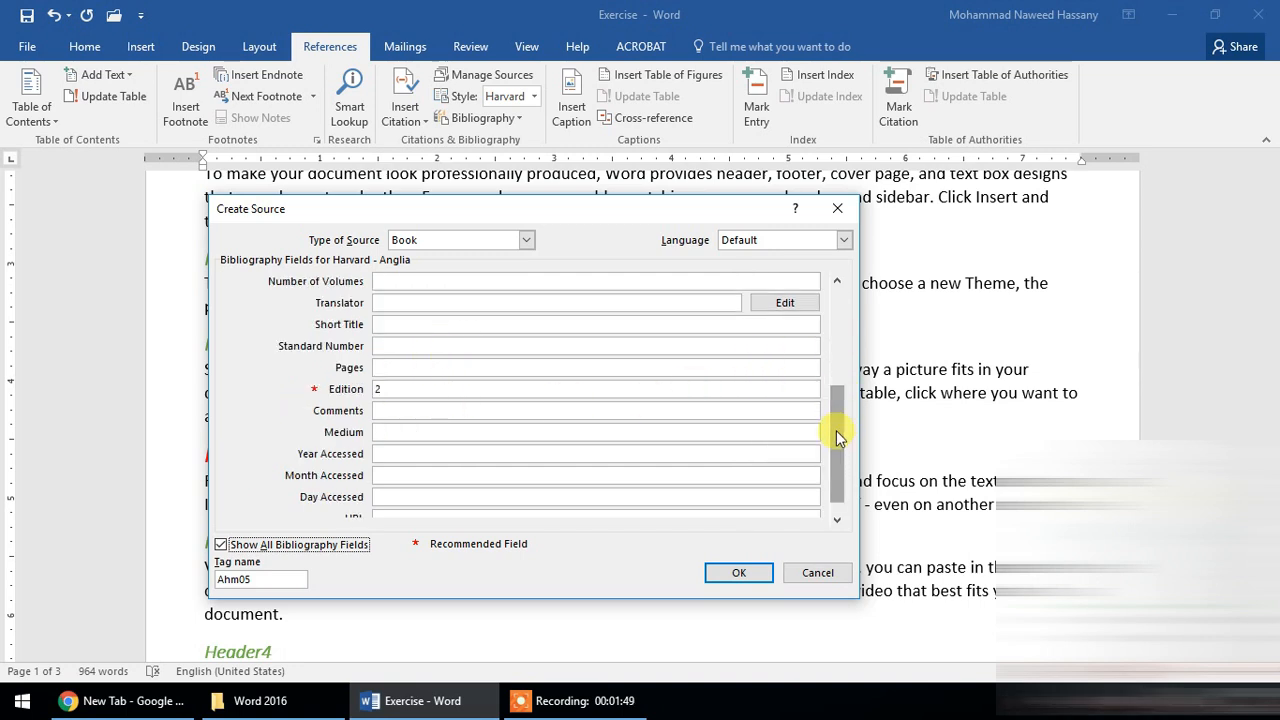
{"action": "left_click_drag", "start_coordinate": [840, 354], "coordinate": [838, 322]}
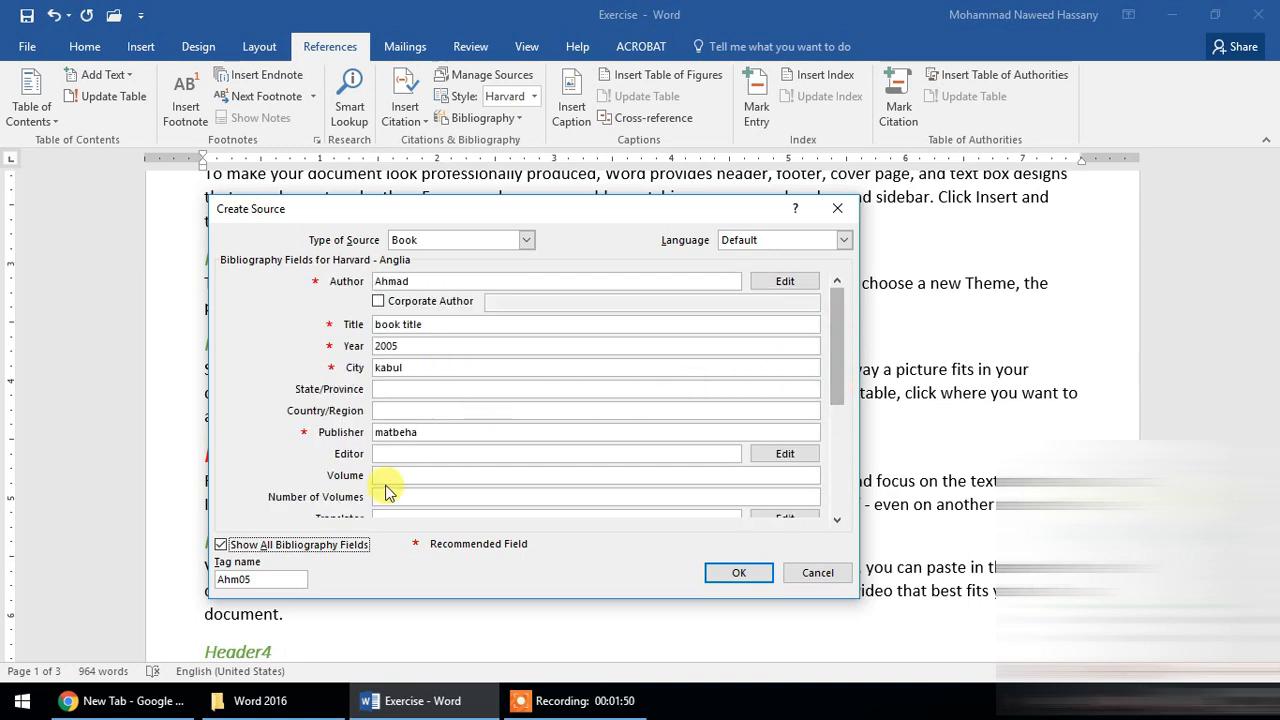
{"action": "left_click", "coordinate": [280, 550]}
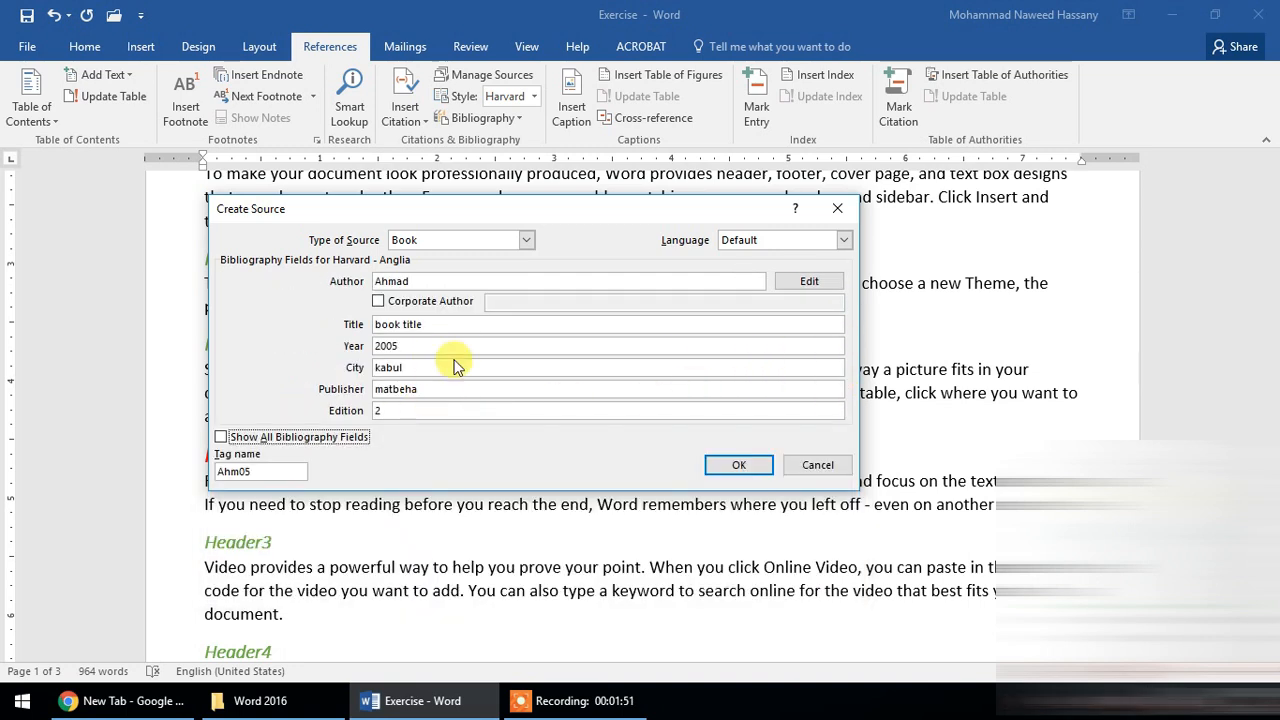
- Replace the source's tag name with the author's name in lowercase followed directly by 2005
{"action": "double_click", "coordinate": [268, 470]}
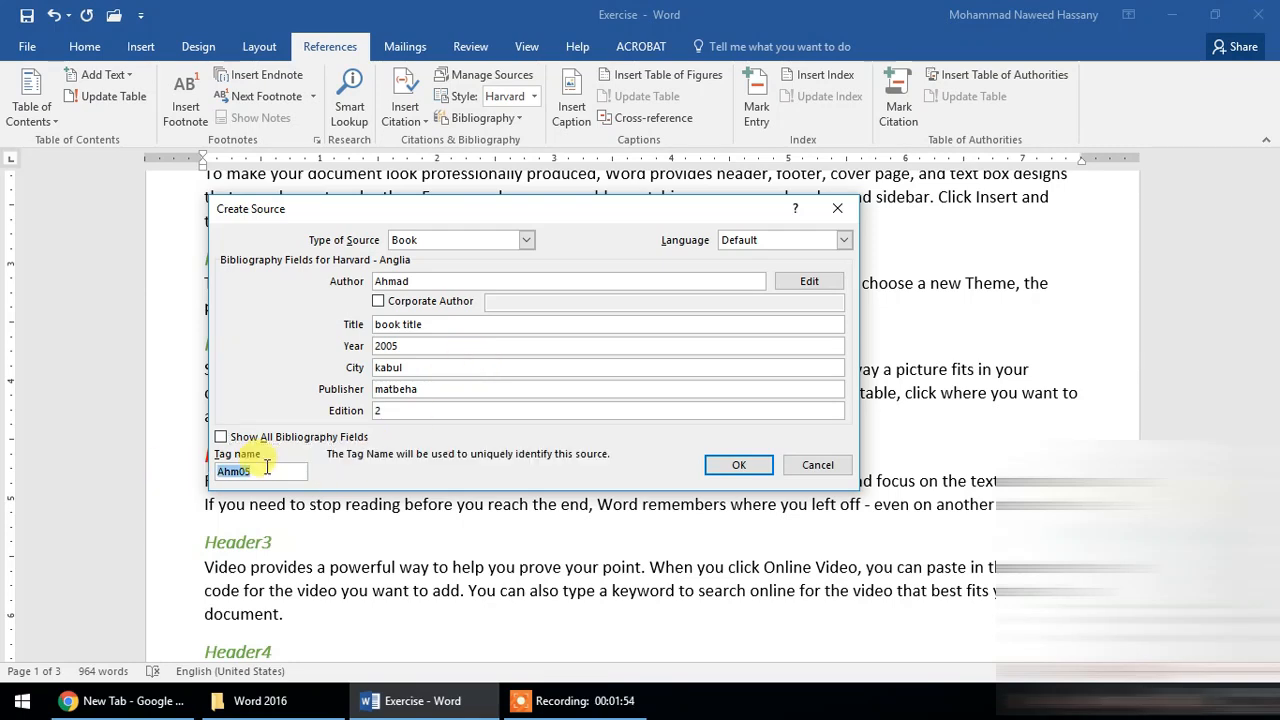
{"action": "left_click", "coordinate": [240, 471]}
{"action": "double_click", "coordinate": [276, 472]}
{"action": "type", "text": "ahmad20"}
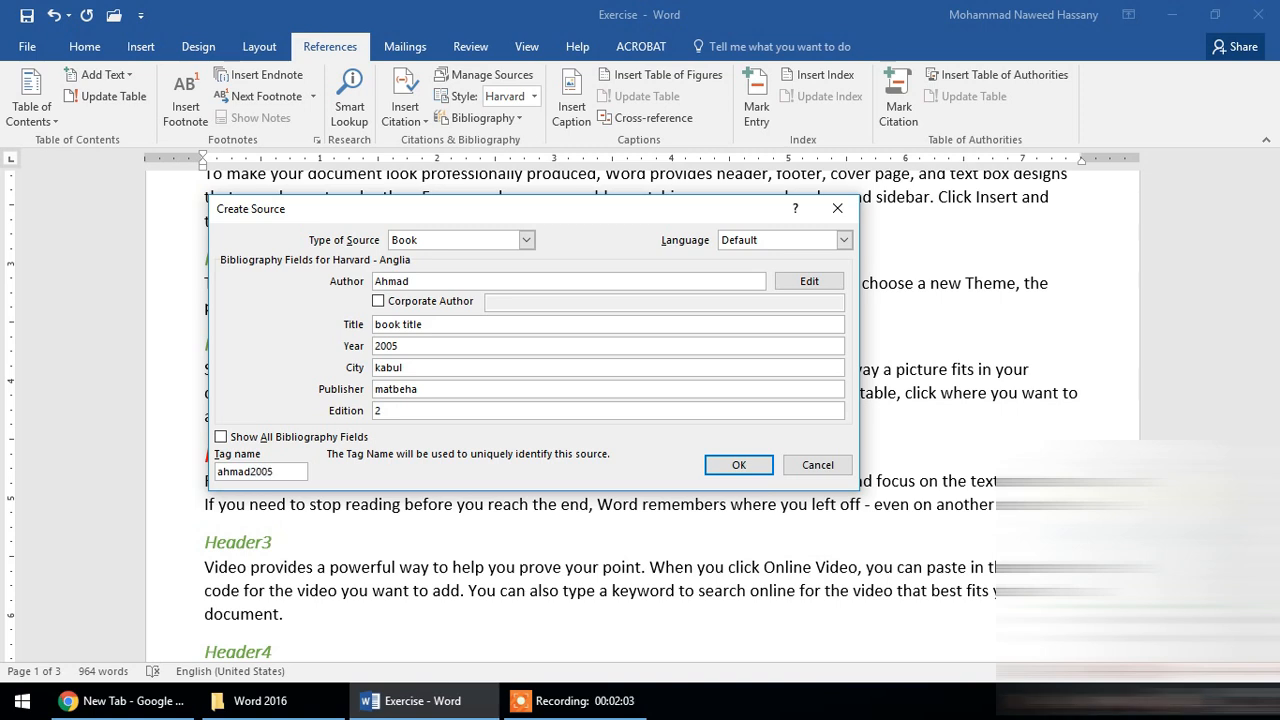
- Keep the source language at Default and create the source, inserting its citation into the paragraph
{"action": "left_click", "coordinate": [772, 240]}
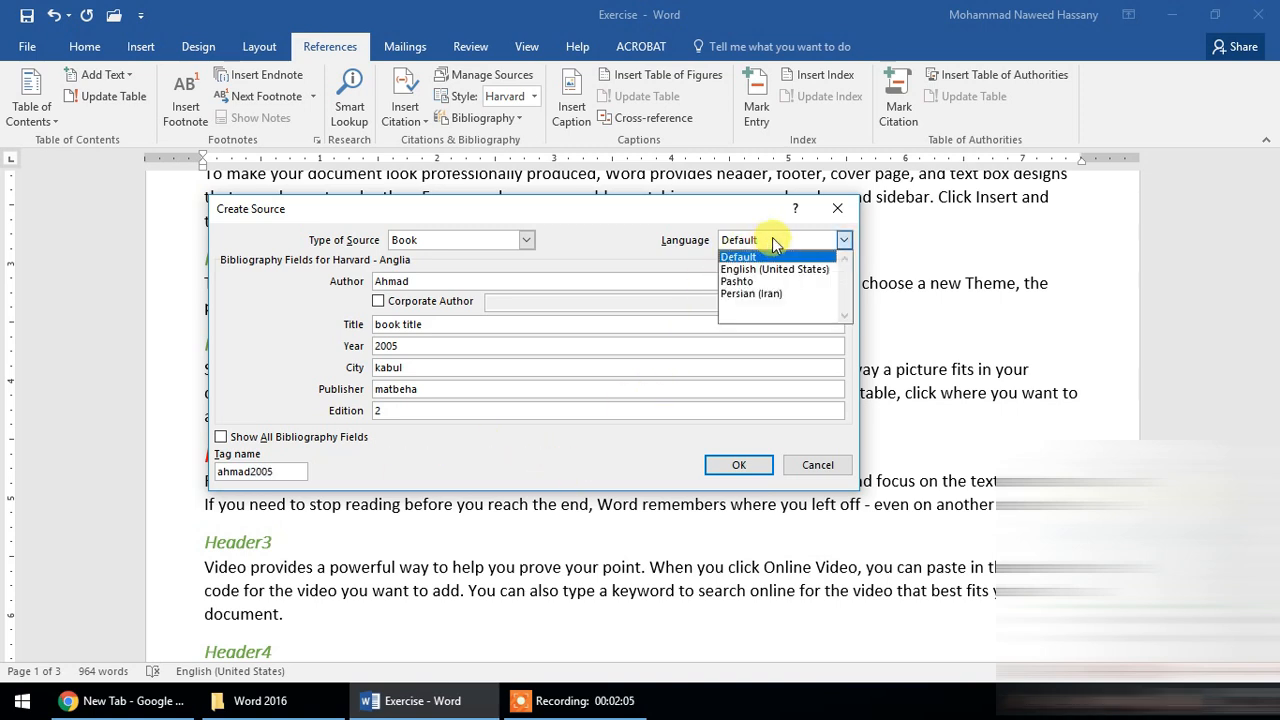
{"action": "left_click", "coordinate": [750, 255]}
{"action": "left_click_drag", "start_coordinate": [564, 224], "coordinate": [594, 284]}
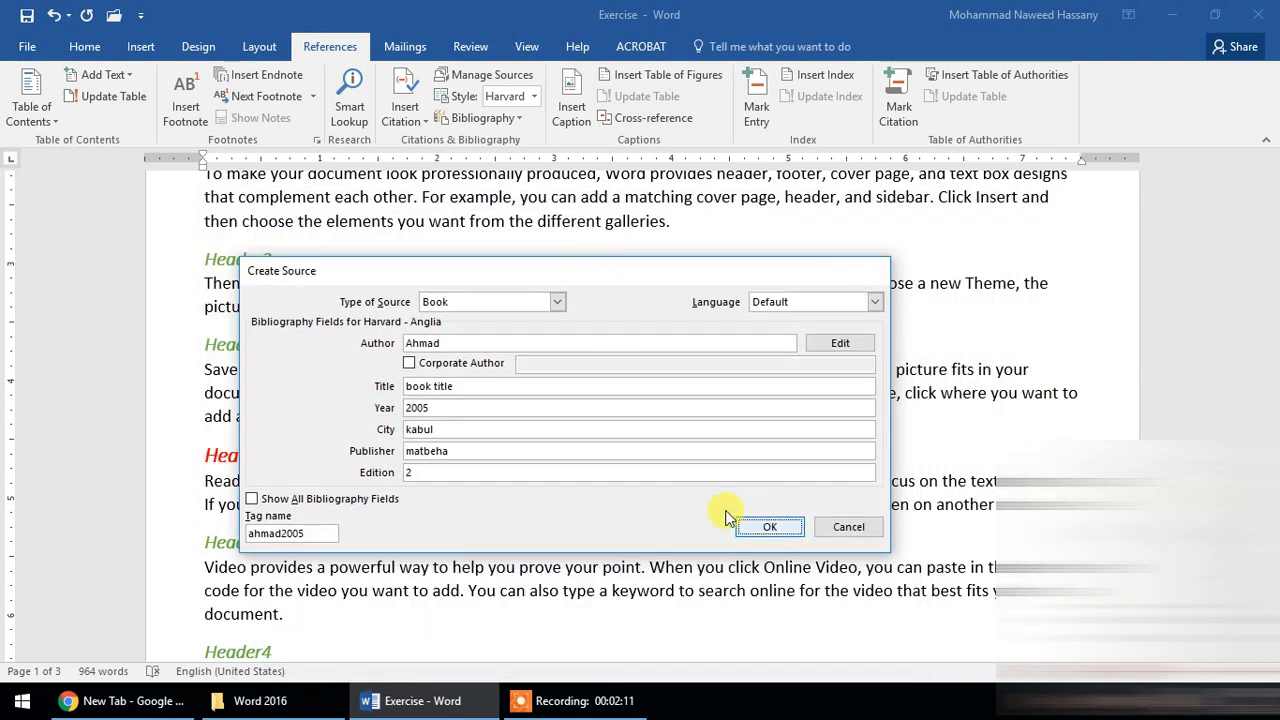
{"action": "left_click", "coordinate": [742, 524]}
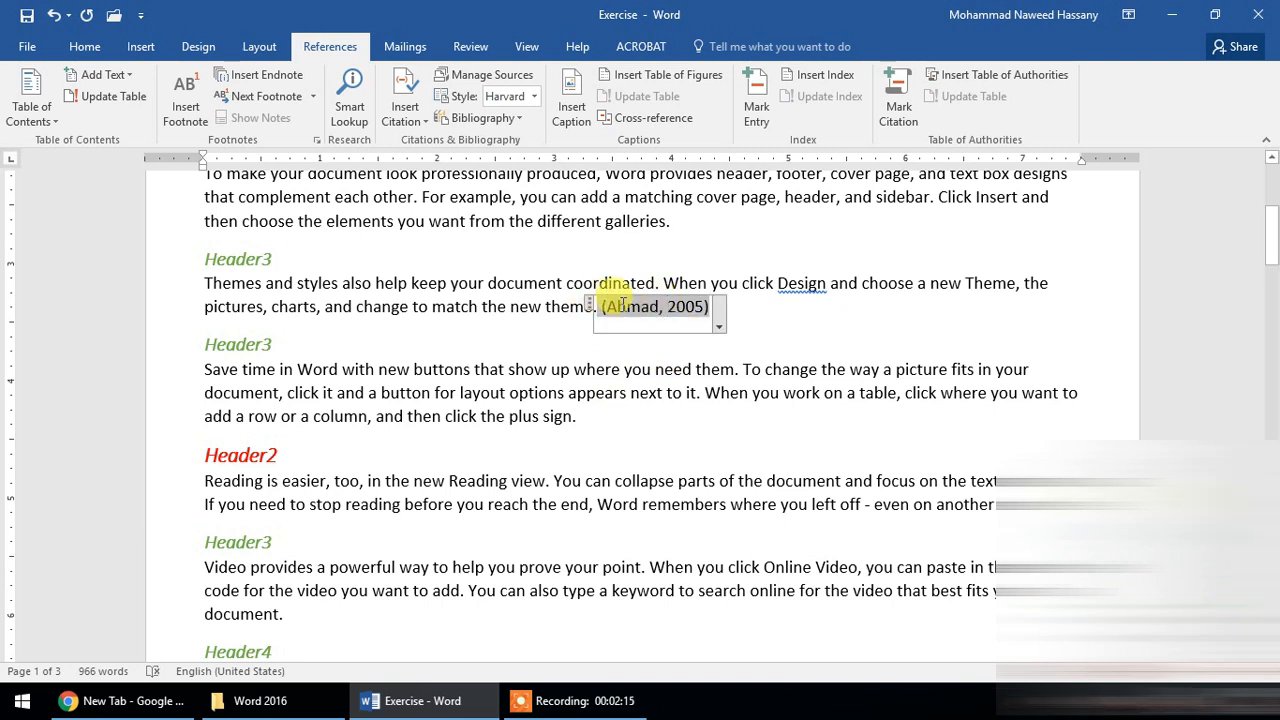
{"action": "left_click", "coordinate": [140, 47]}
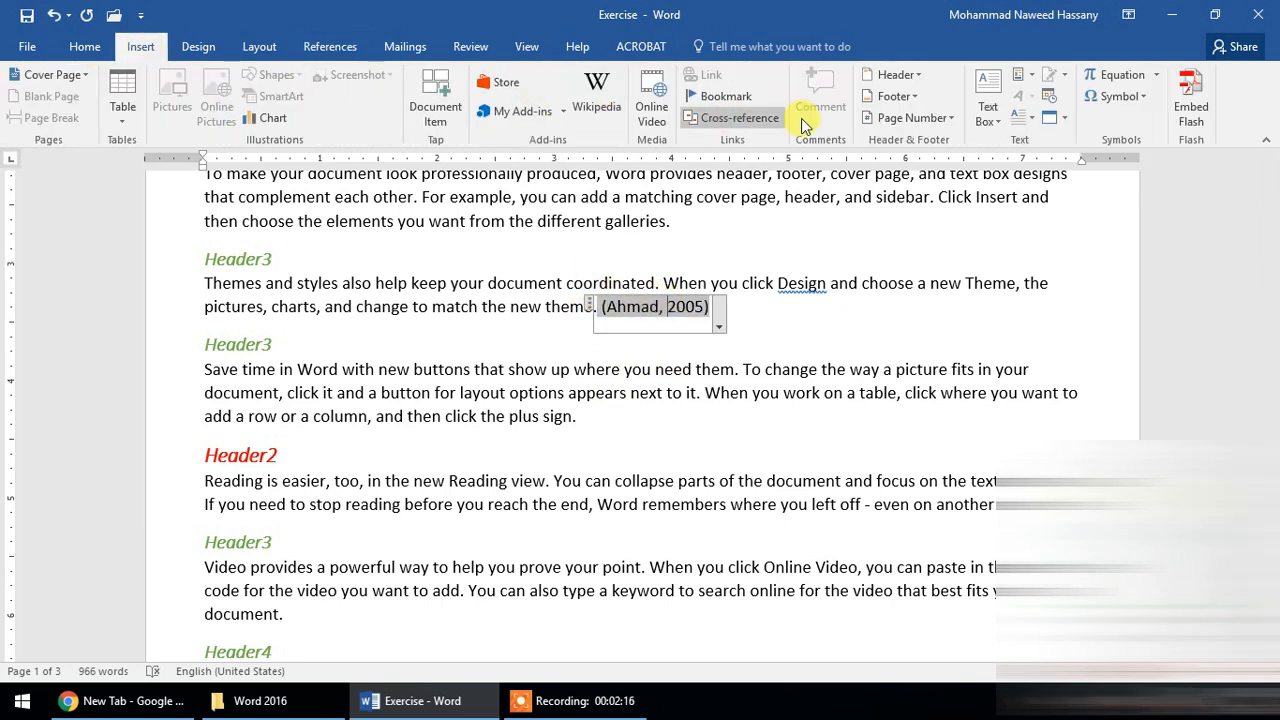
{"action": "left_click", "coordinate": [1030, 85]}
{"action": "left_click", "coordinate": [355, 50]}
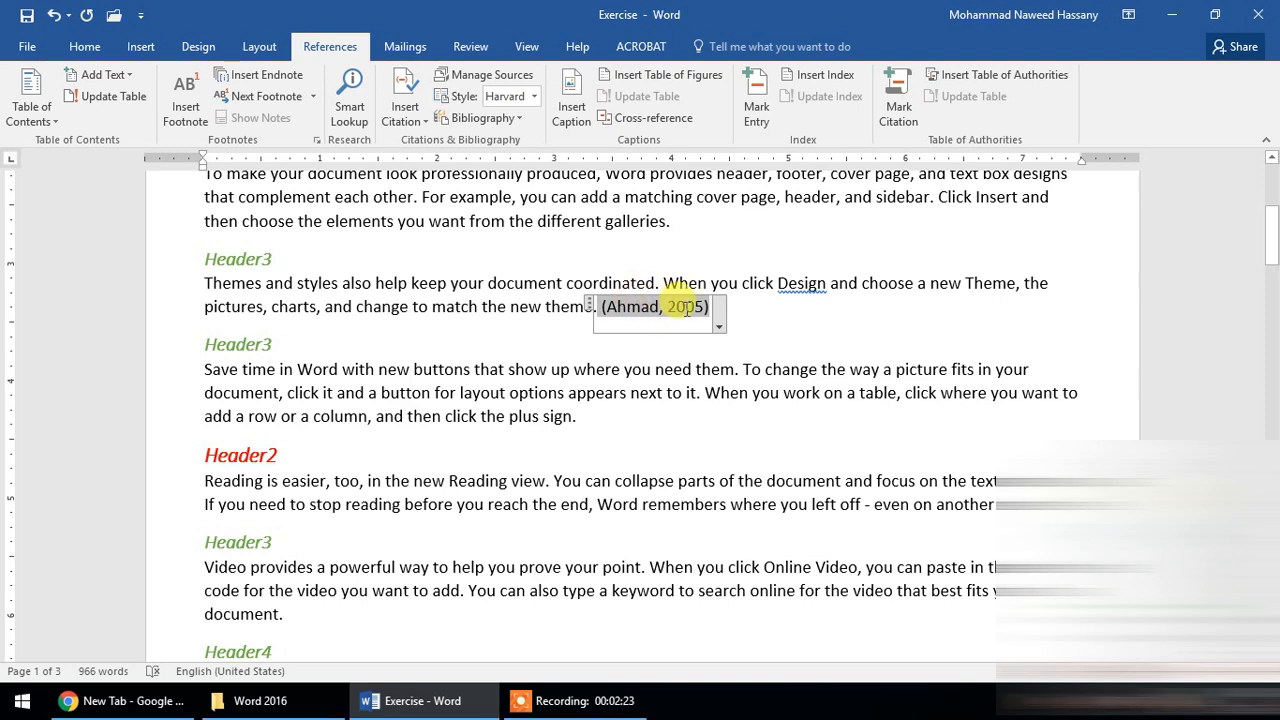
- Edit the inserted citation to add page number 344
{"action": "left_click", "coordinate": [721, 318]}
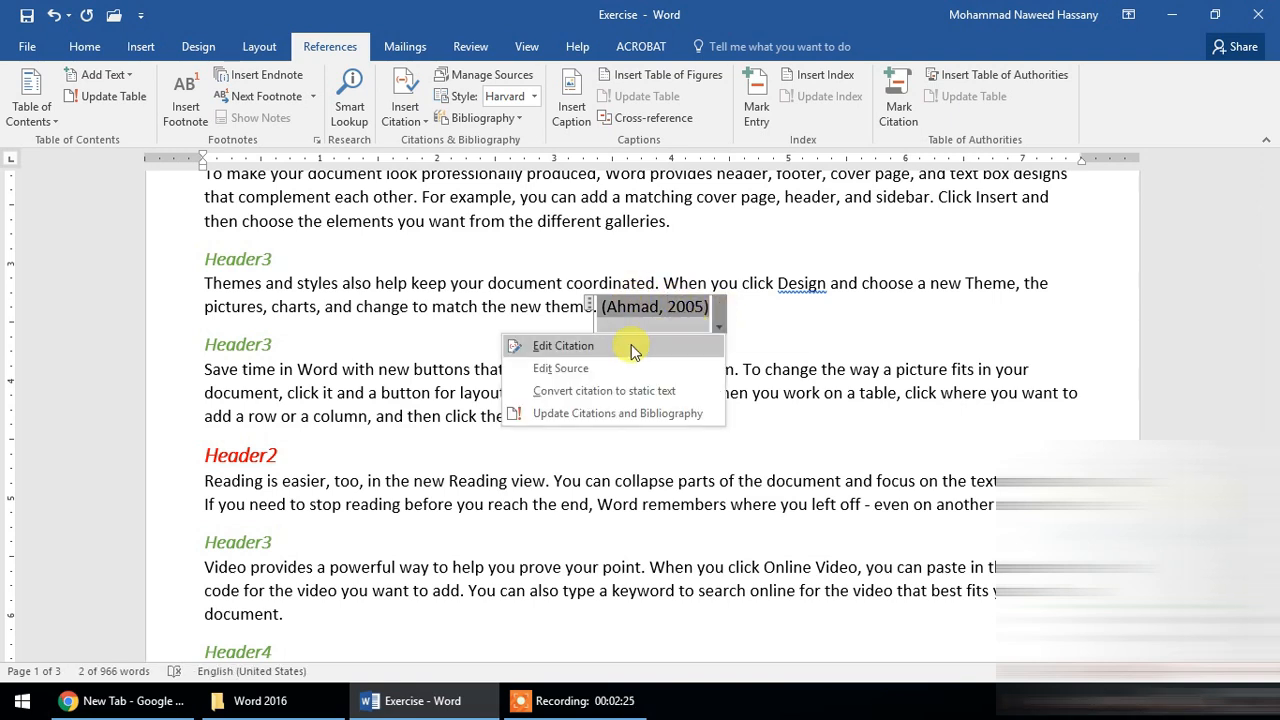
{"action": "left_click", "coordinate": [625, 350]}
{"action": "left_click_drag", "start_coordinate": [600, 262], "coordinate": [419, 198]}
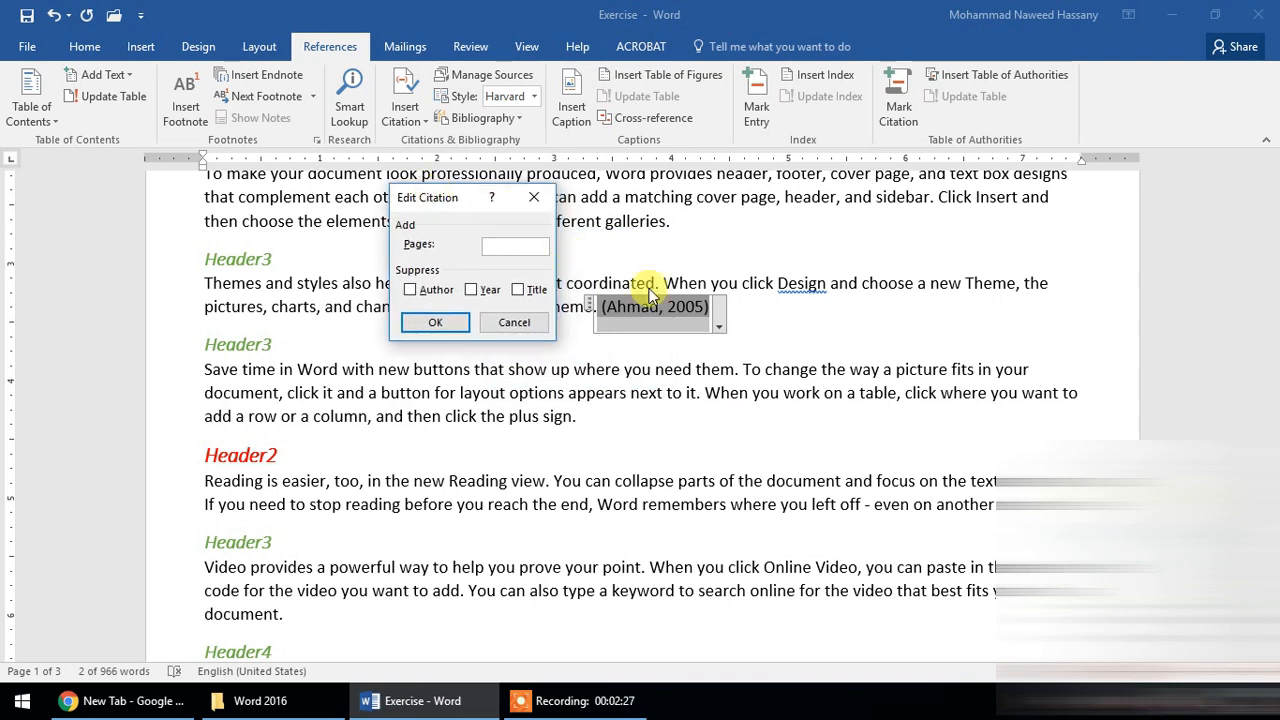
{"action": "left_click", "coordinate": [504, 249]}
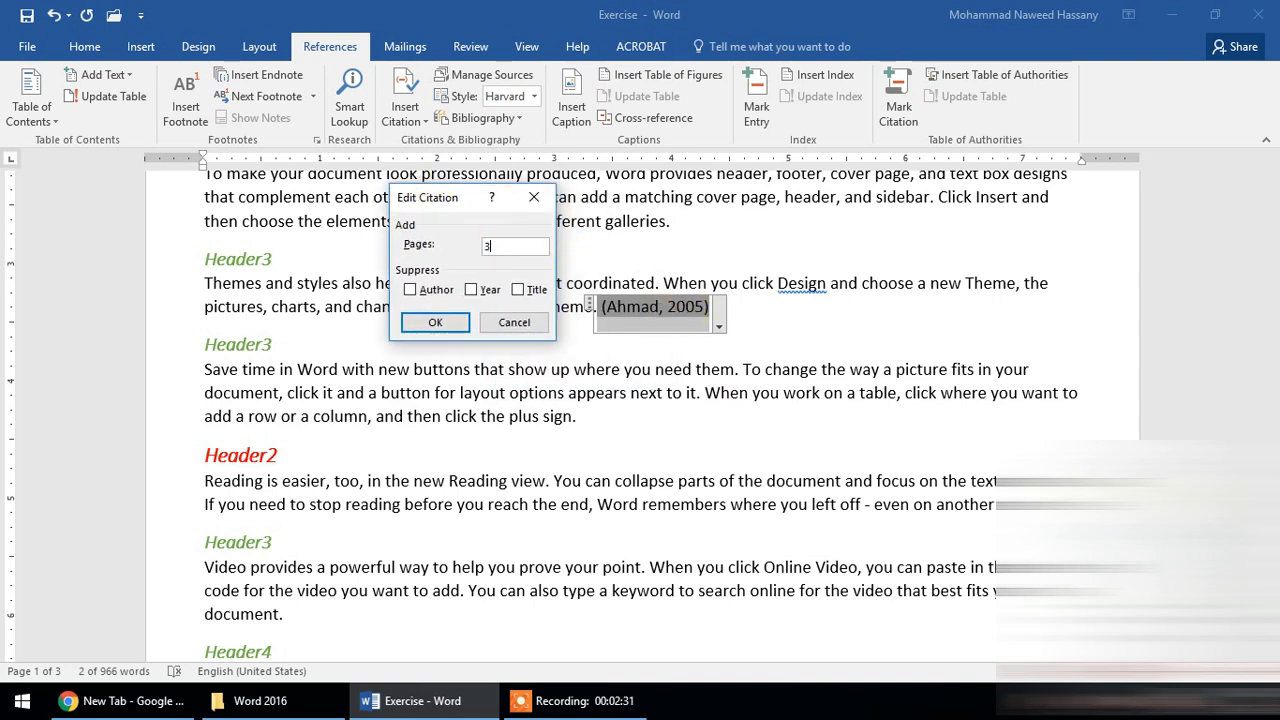
{"action": "left_click", "coordinate": [435, 322]}
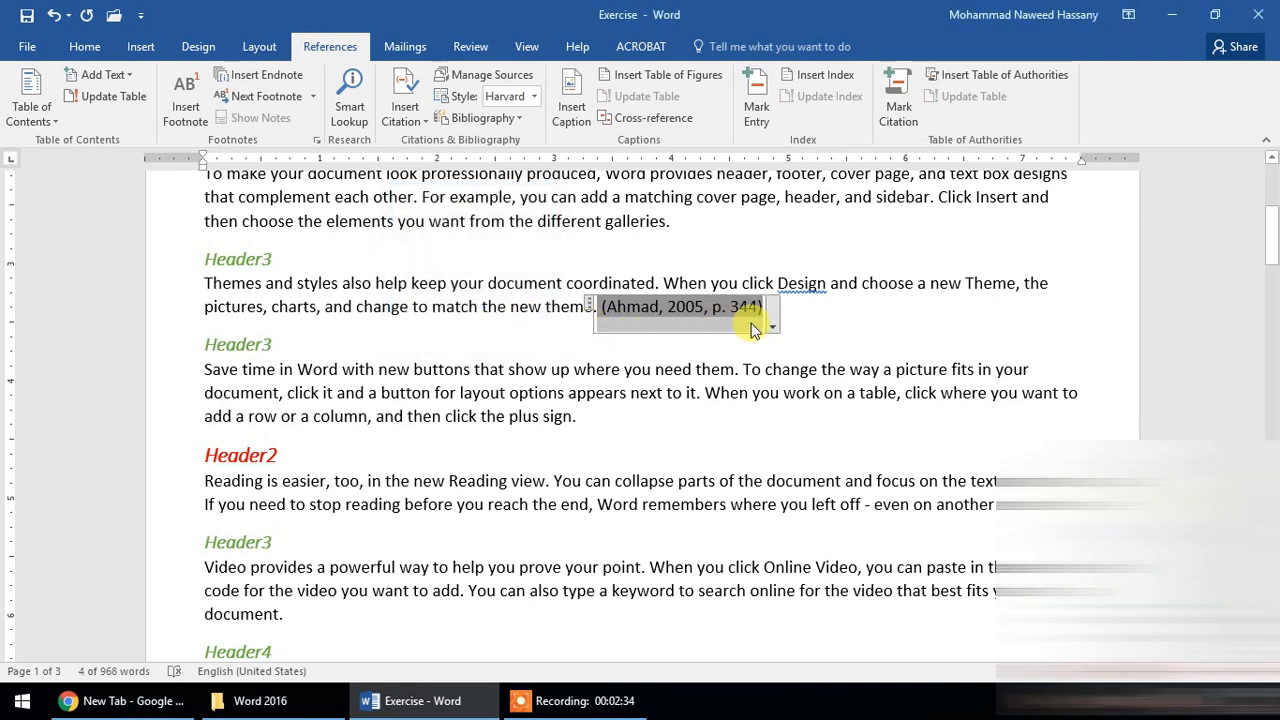
- Change the citation's page number to 234
{"action": "left_click", "coordinate": [771, 327]}
{"action": "left_click", "coordinate": [614, 346]}
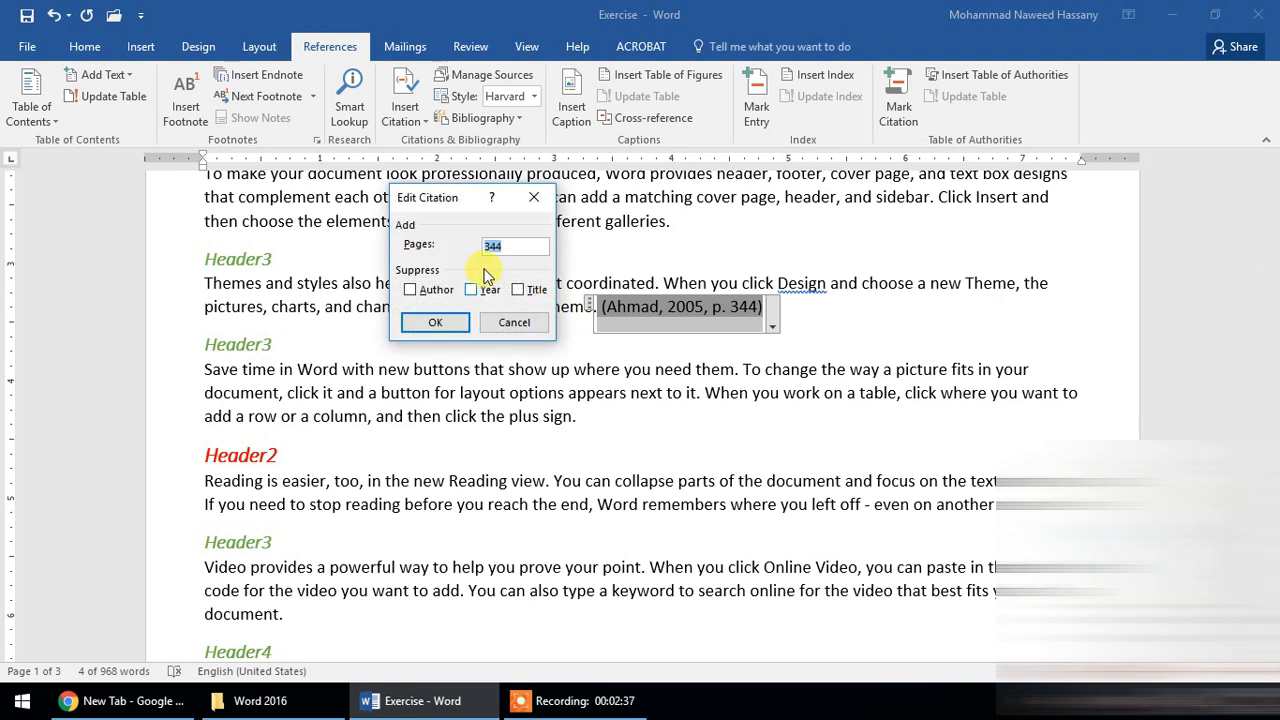
{"action": "double_click", "coordinate": [502, 246]}
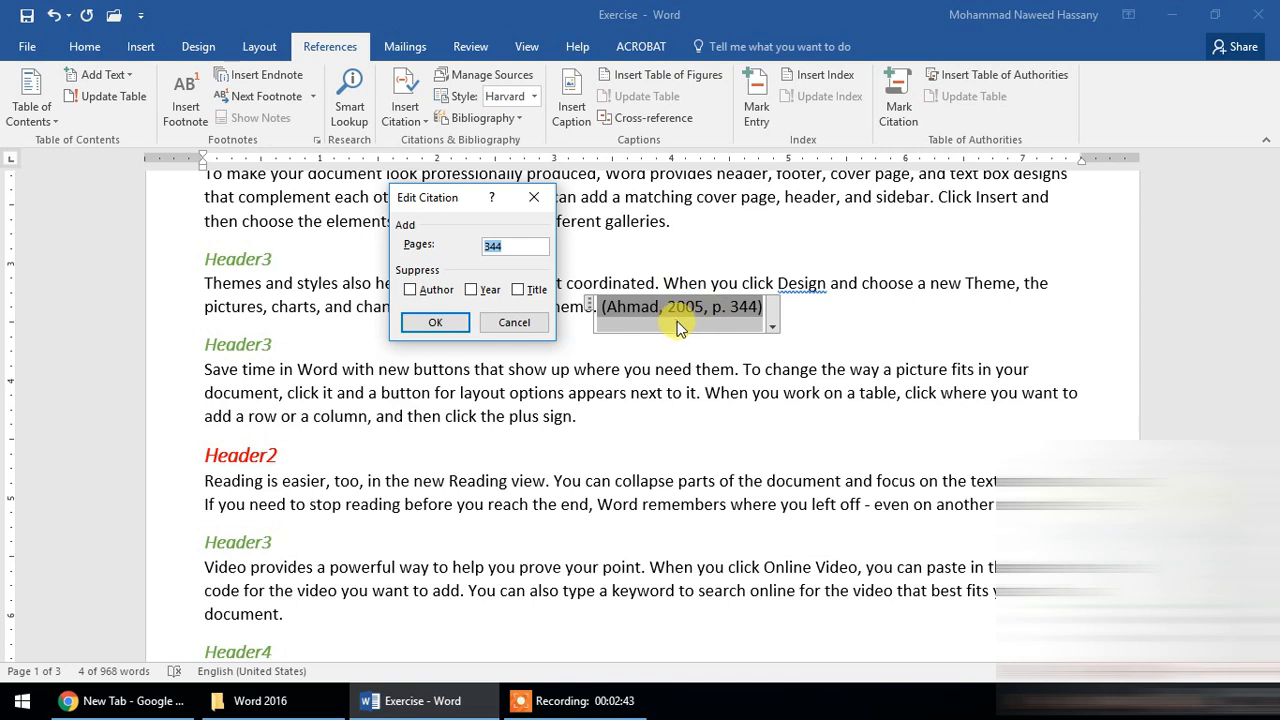
{"action": "type", "text": "234"}
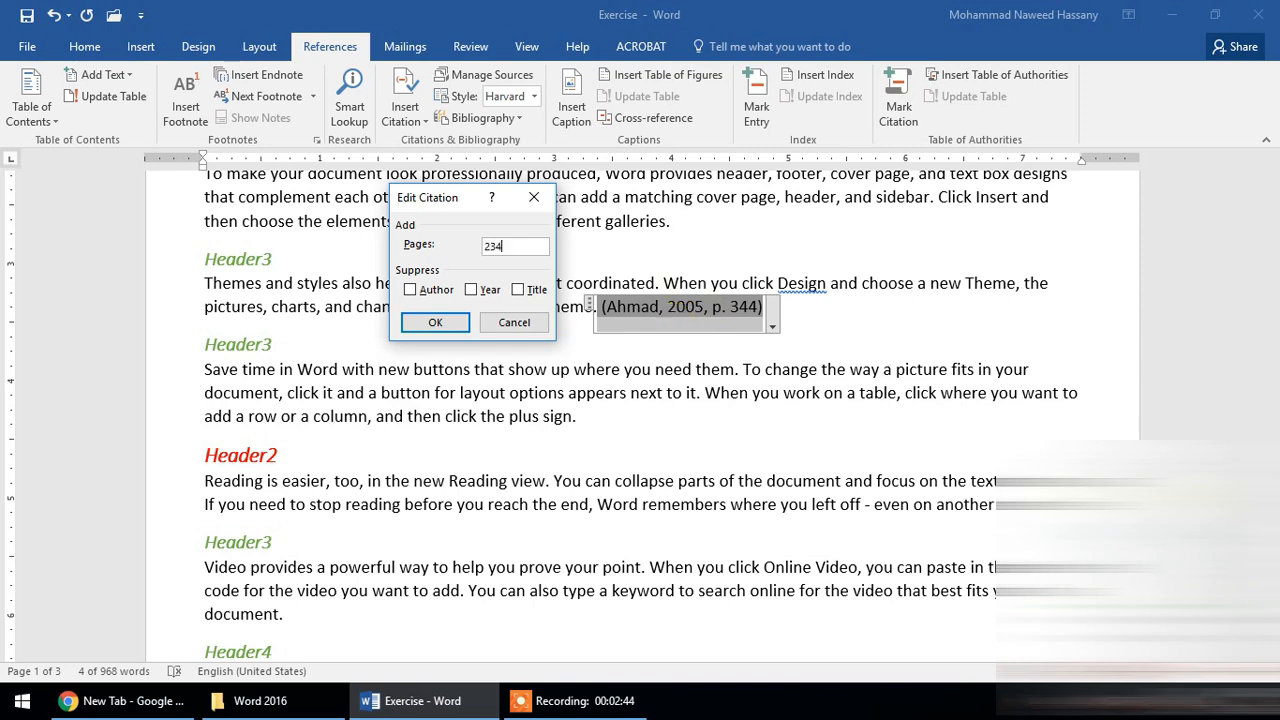
{"action": "left_click", "coordinate": [435, 322]}
- Suppress the year in the citation, and suppress the author as well in a second edit
{"action": "left_click", "coordinate": [772, 327]}
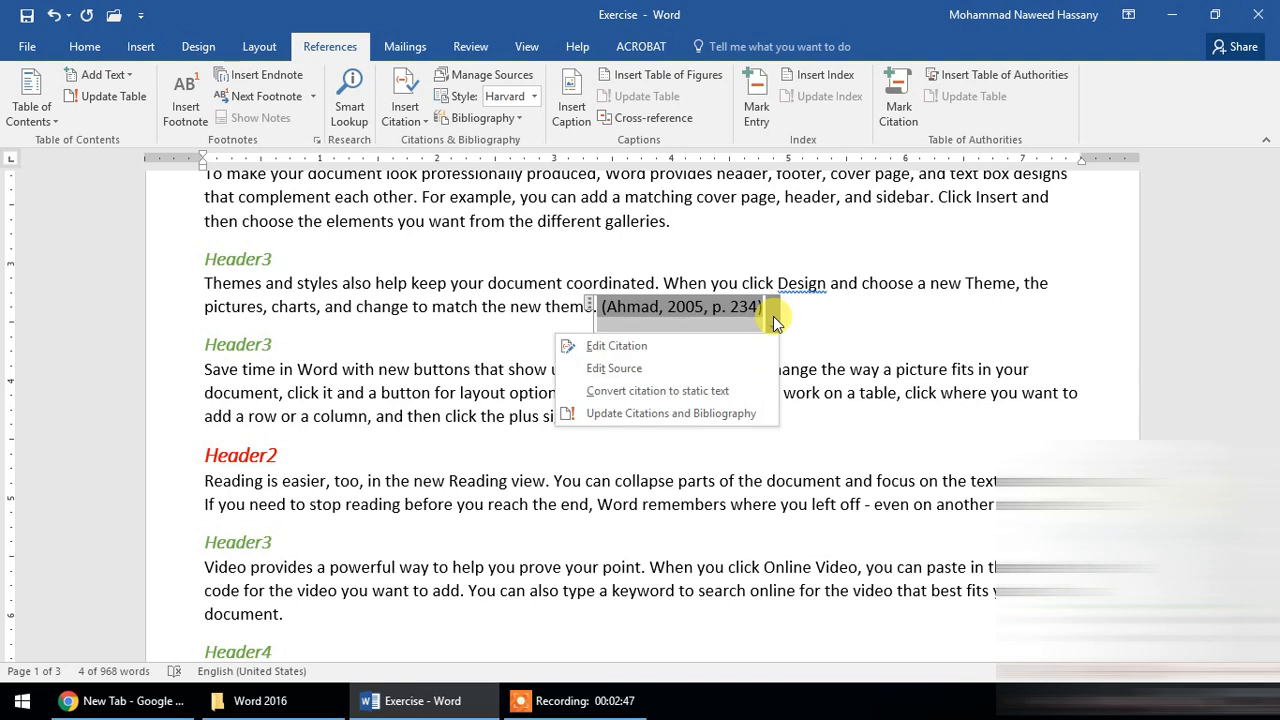
{"action": "left_click", "coordinate": [667, 343]}
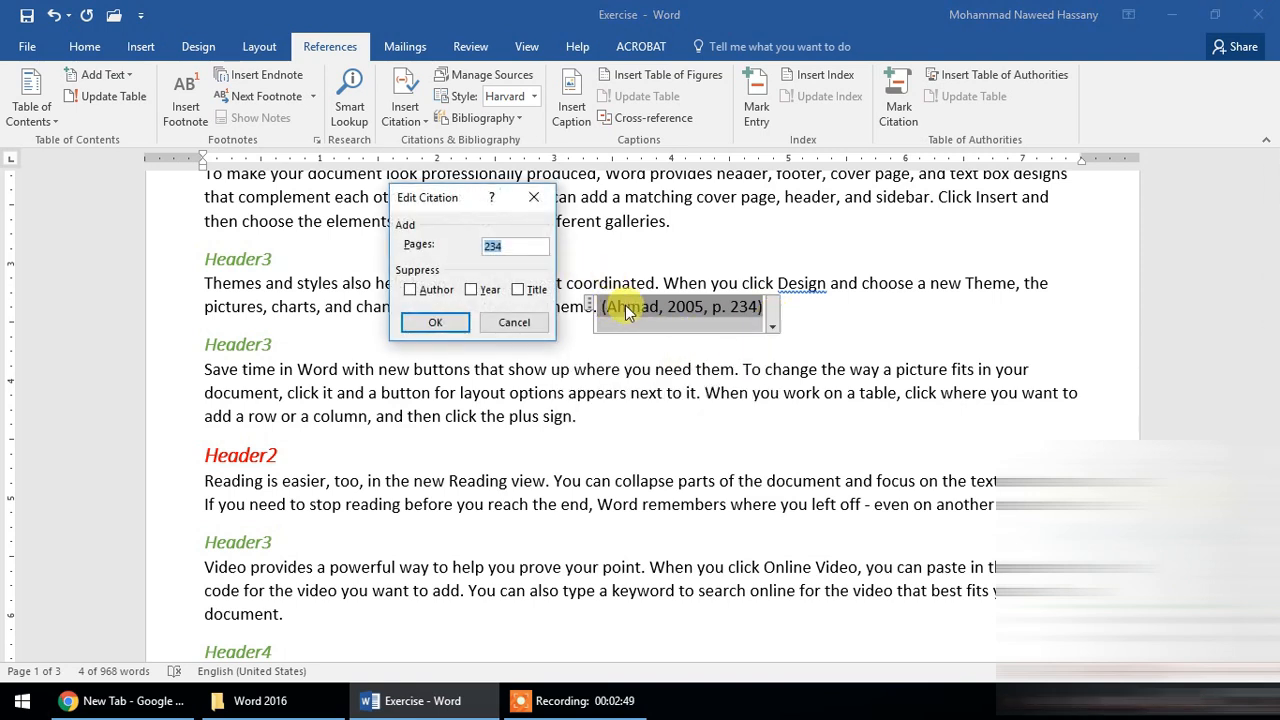
{"action": "left_click", "coordinate": [437, 325]}
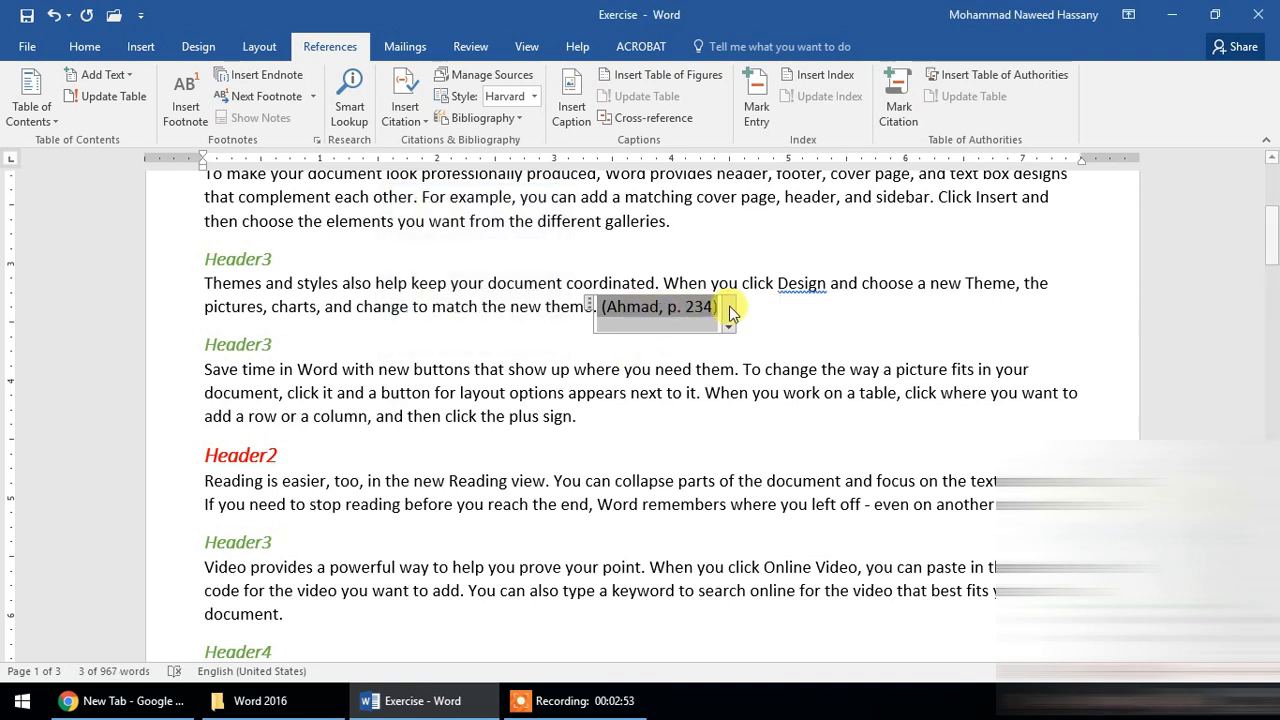
{"action": "left_click", "coordinate": [729, 324]}
{"action": "left_click", "coordinate": [643, 348]}
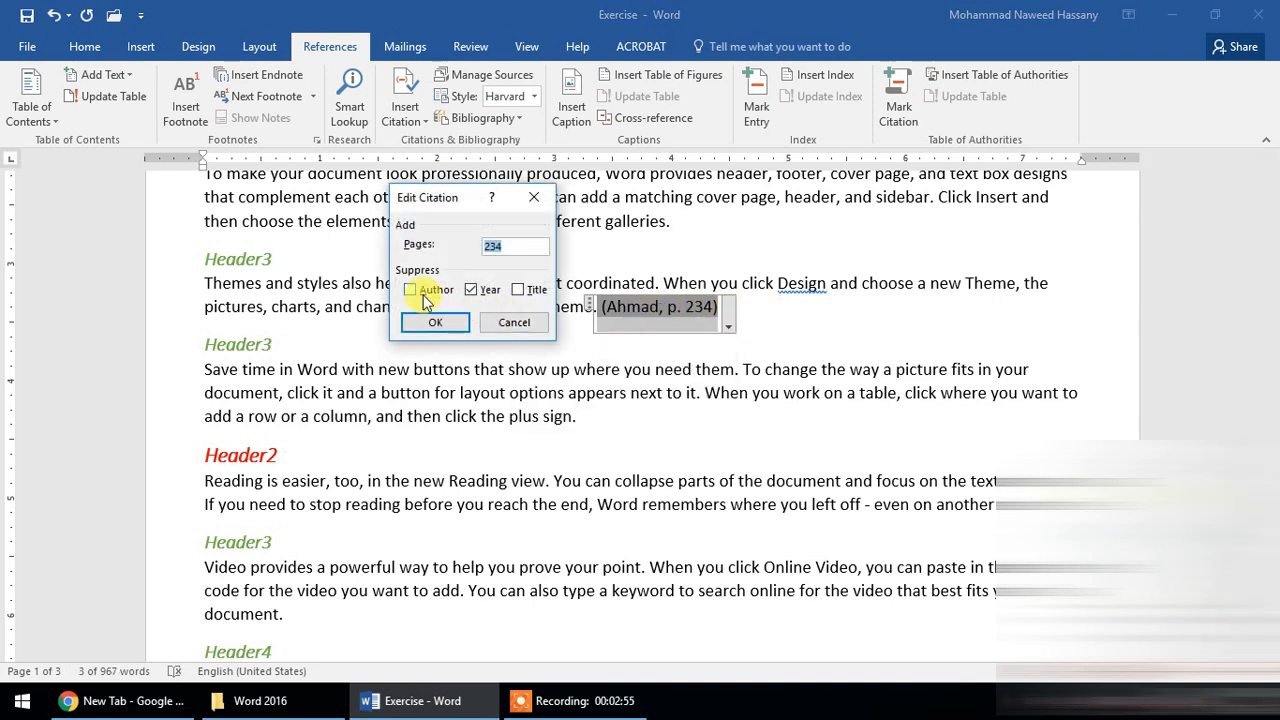
{"action": "left_click", "coordinate": [432, 325]}
- Stop suppressing the author and year in the citation
{"action": "left_click", "coordinate": [667, 325]}
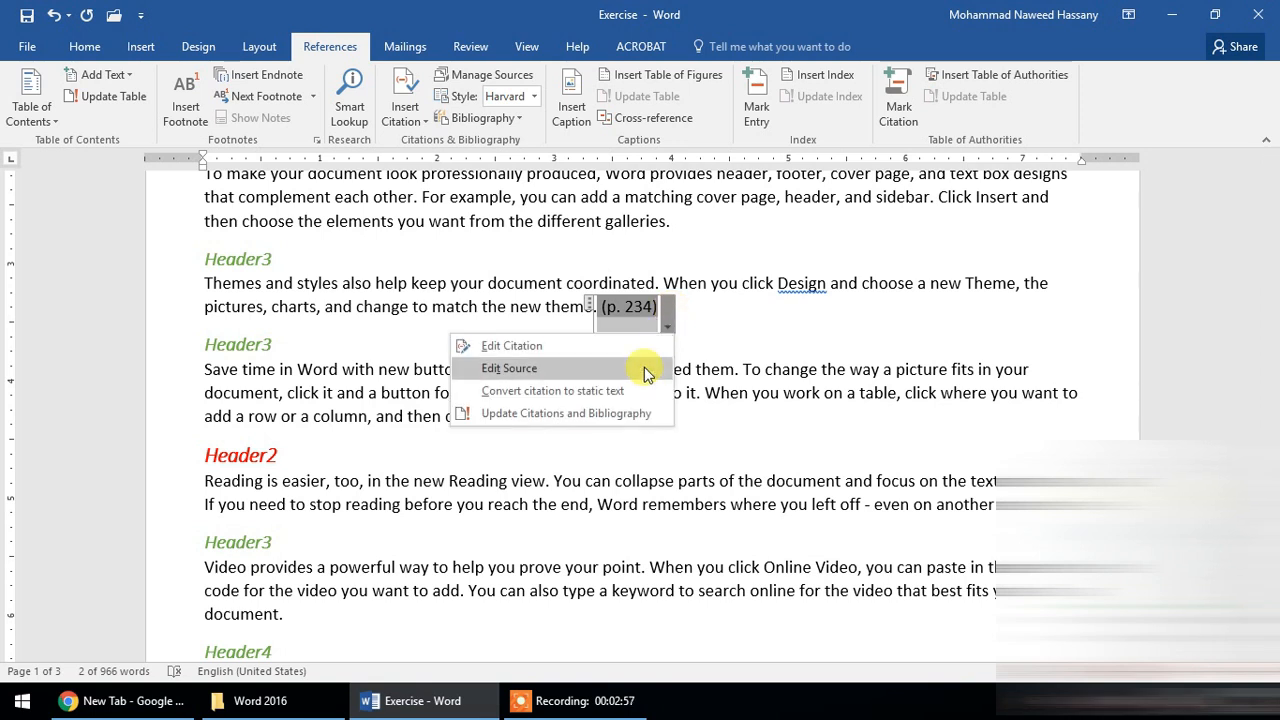
{"action": "left_click", "coordinate": [557, 348]}
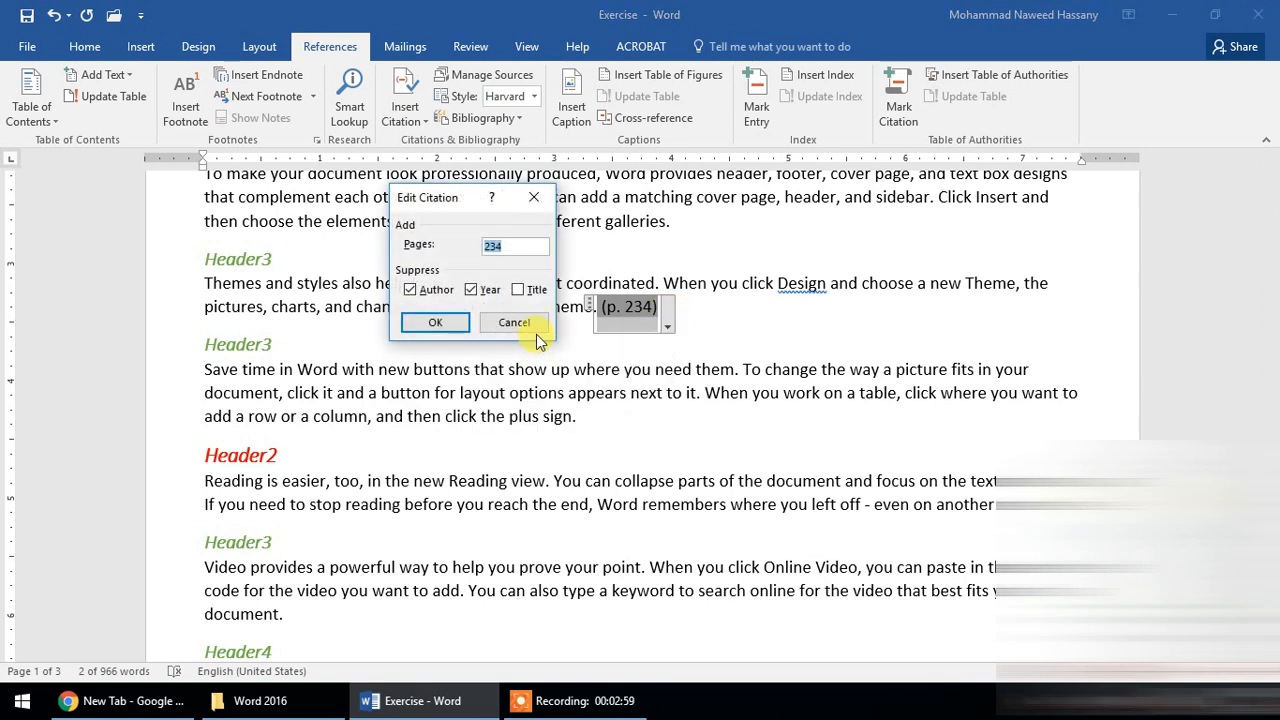
{"action": "left_click", "coordinate": [432, 300]}
{"action": "left_click", "coordinate": [470, 289]}
{"action": "left_click", "coordinate": [438, 322]}
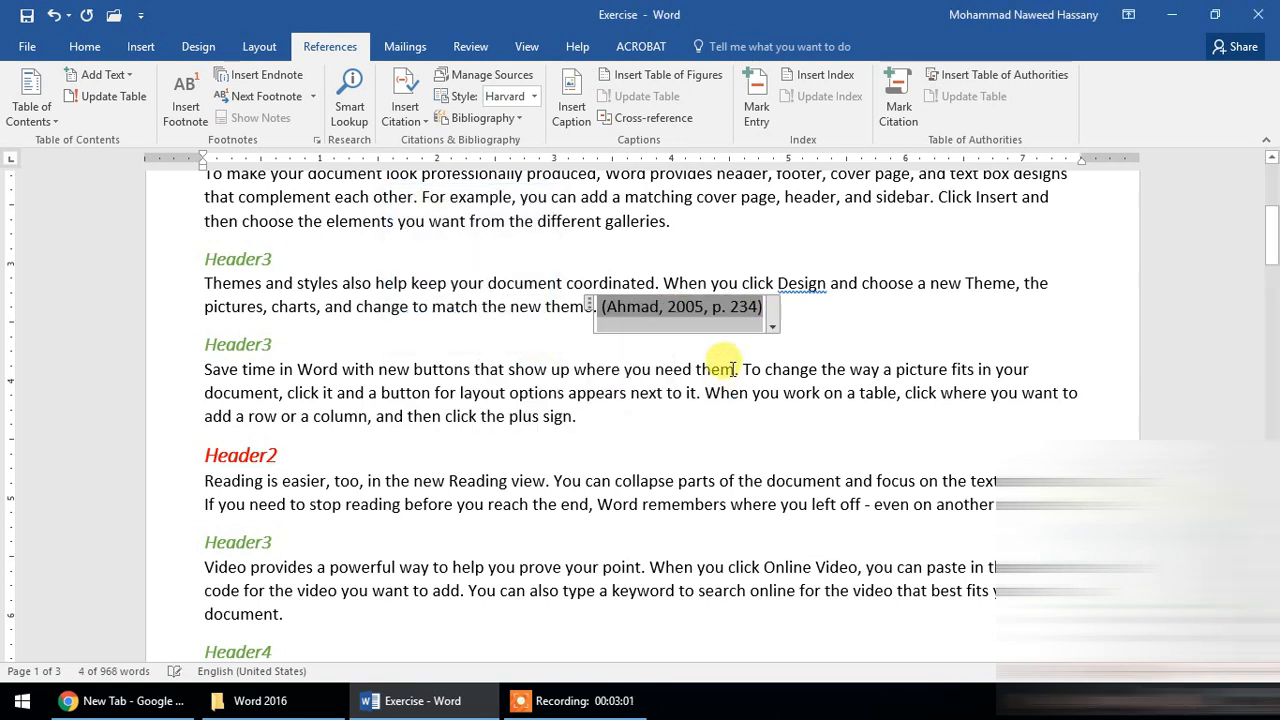
- Edit the citation's source, setting its year to 2007, and update both the master list and the current document
{"action": "left_click", "coordinate": [776, 324]}
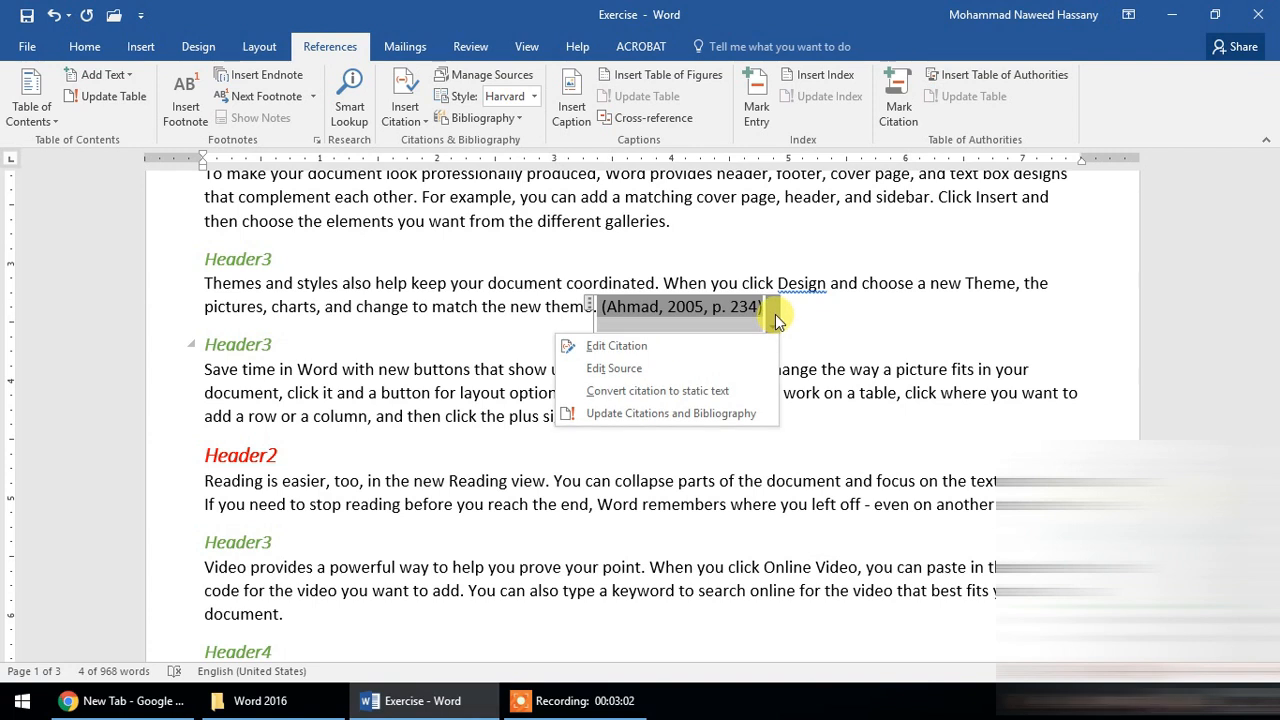
{"action": "left_click", "coordinate": [660, 367]}
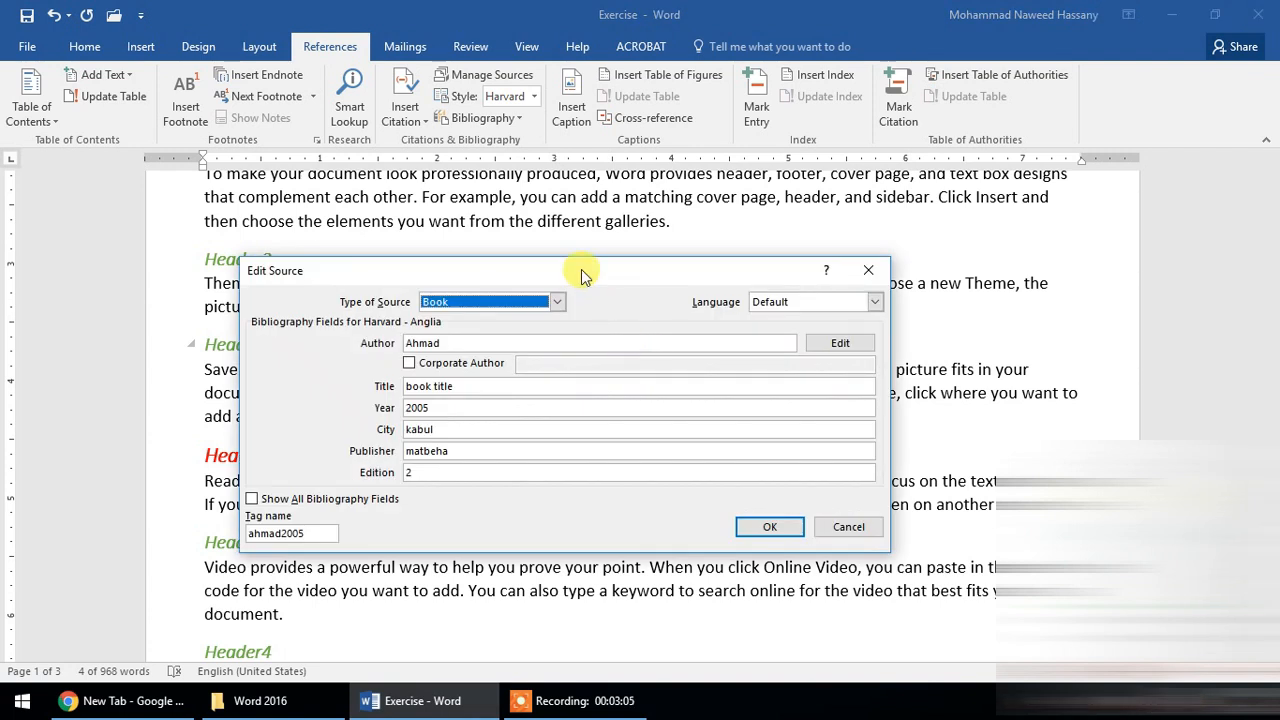
{"action": "left_click_drag", "start_coordinate": [578, 268], "coordinate": [537, 252]}
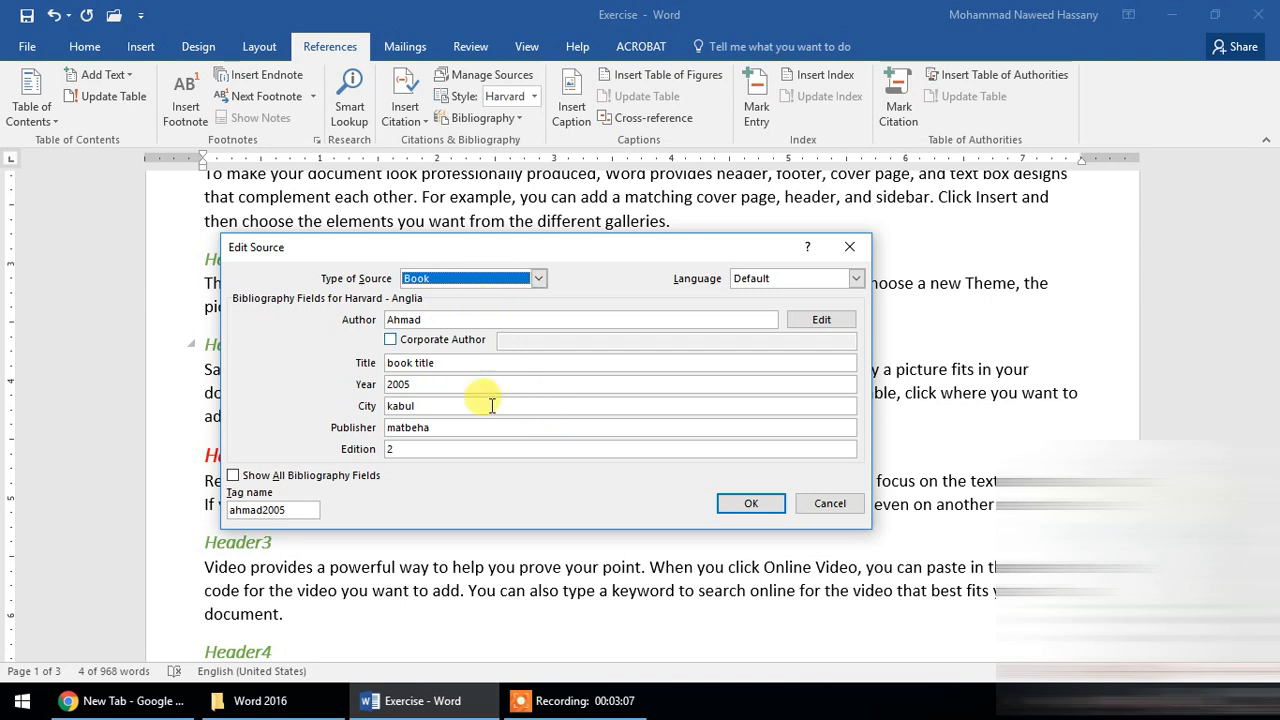
{"action": "left_click", "coordinate": [478, 385]}
{"action": "key", "text": "BackSpace"}
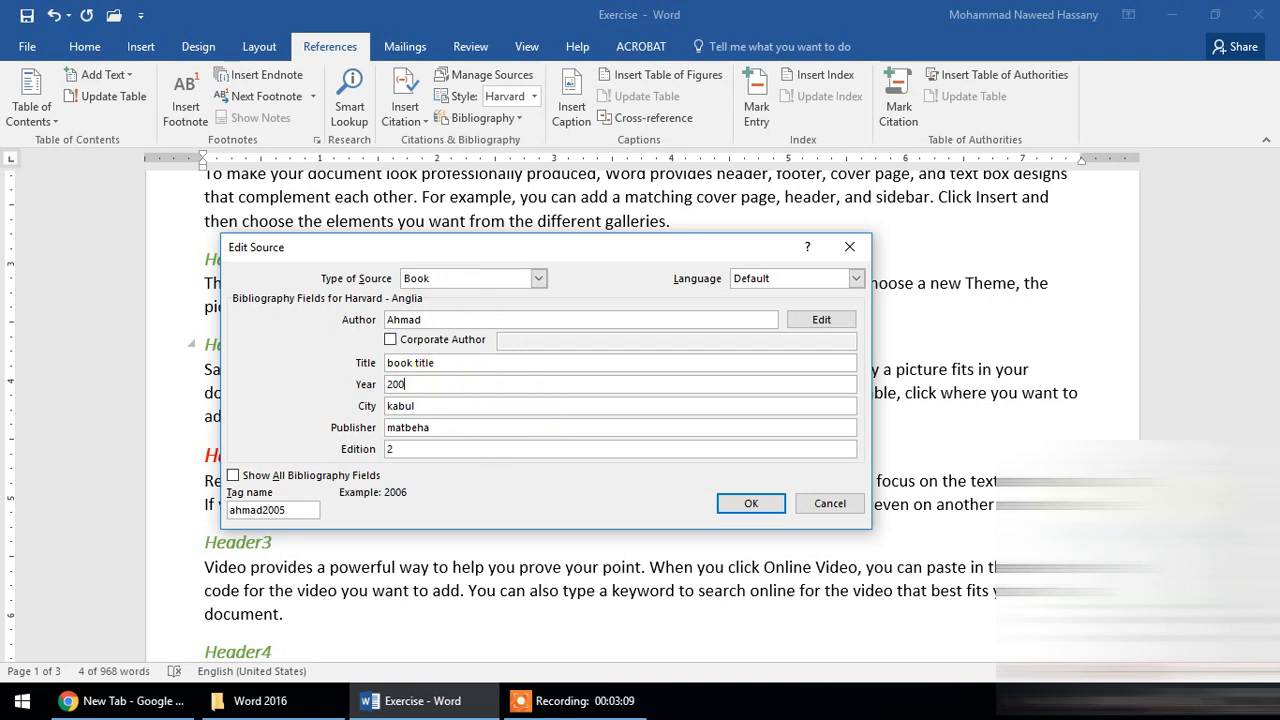
{"action": "type", "text": "5"}
{"action": "left_click", "coordinate": [751, 503]}
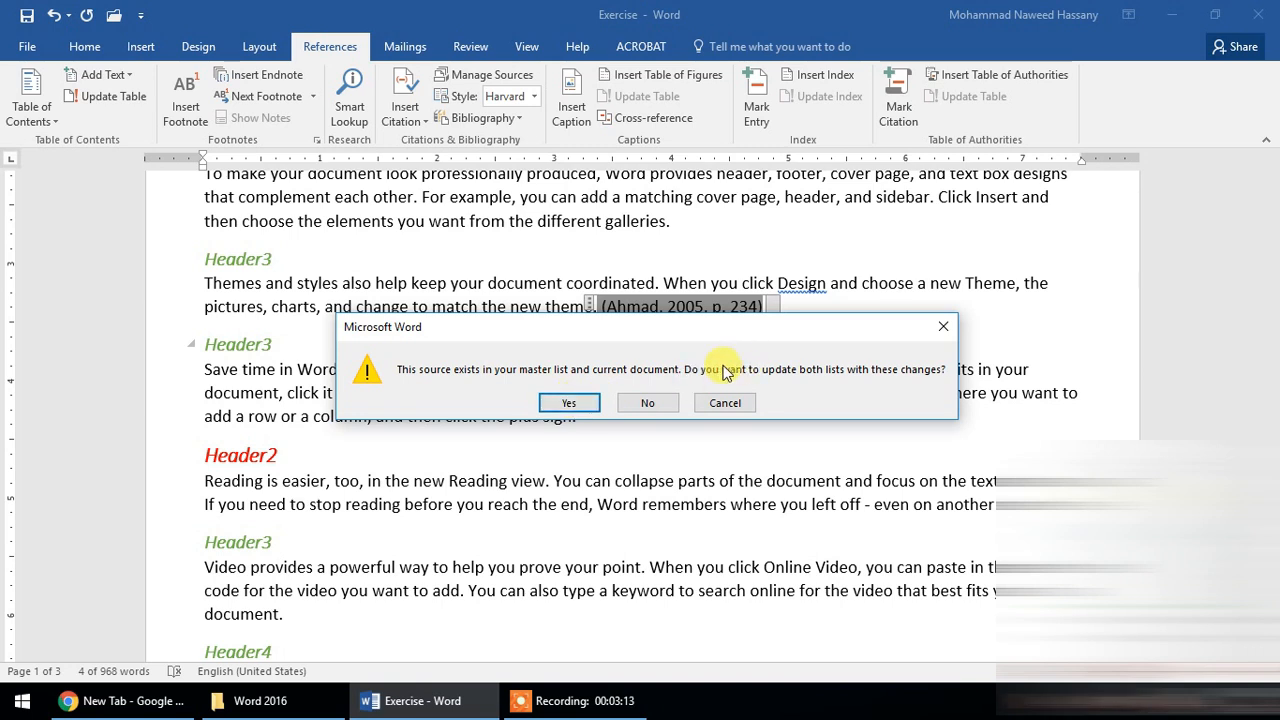
{"action": "left_click", "coordinate": [569, 403]}
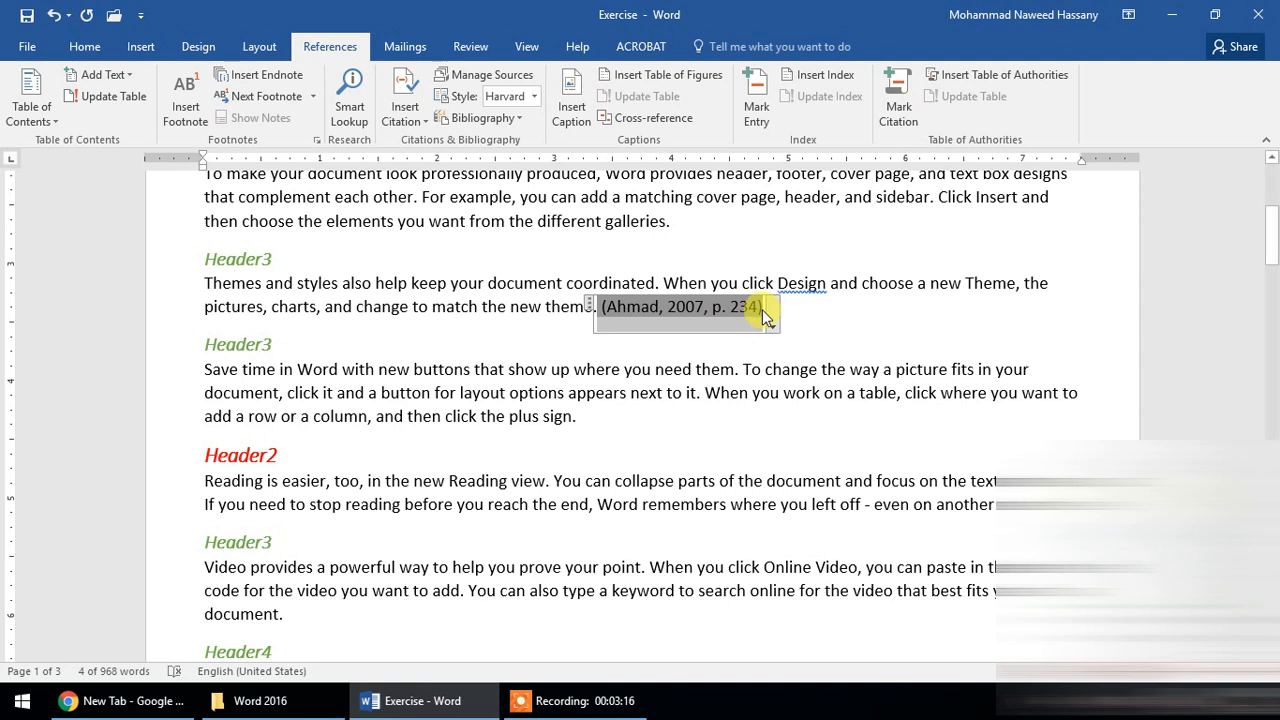
- In the Source Manager, set the master list source's year to 2006 and publisher to BOOKPUB, without updating both lists
{"action": "left_click", "coordinate": [772, 326]}
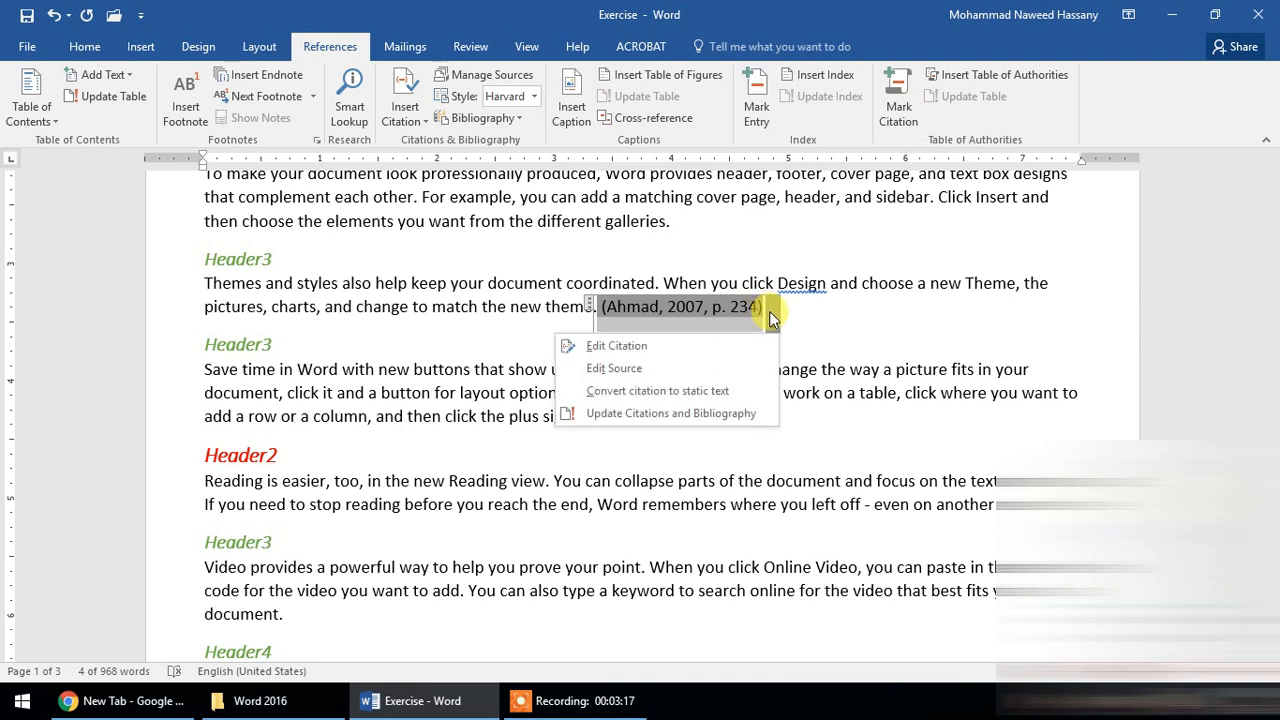
{"action": "left_click", "coordinate": [490, 78]}
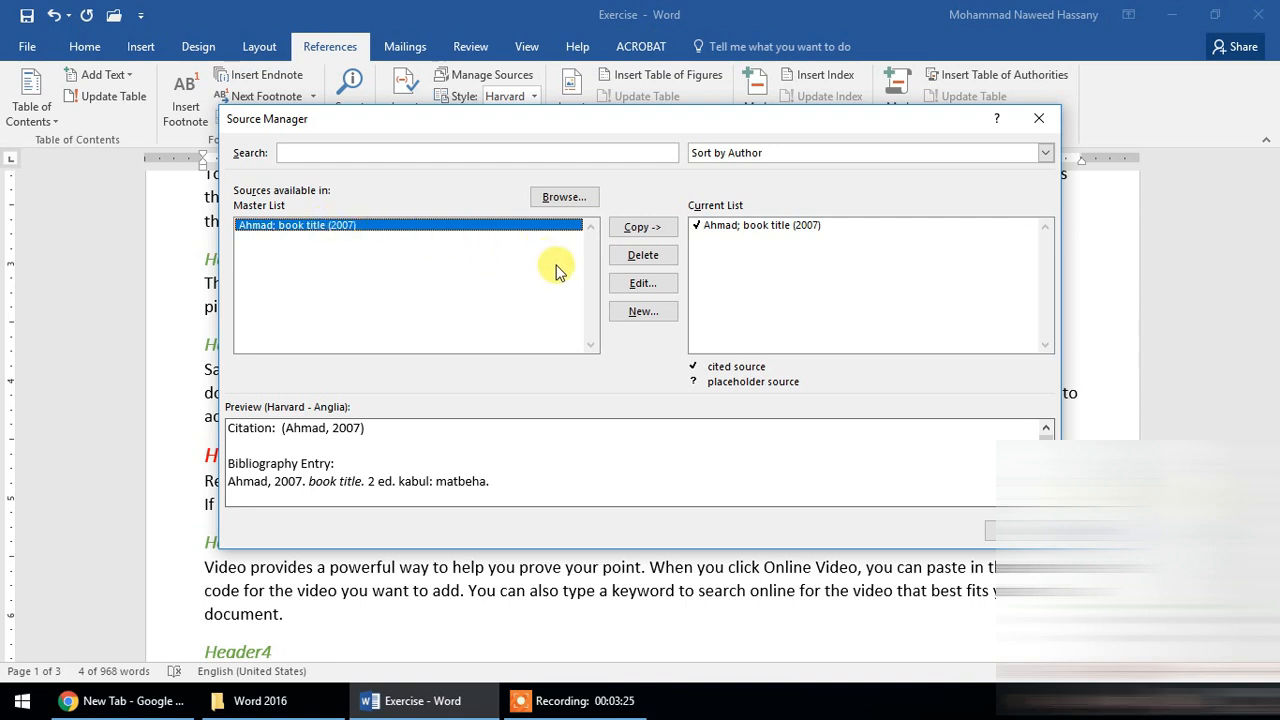
{"action": "left_click", "coordinate": [636, 289]}
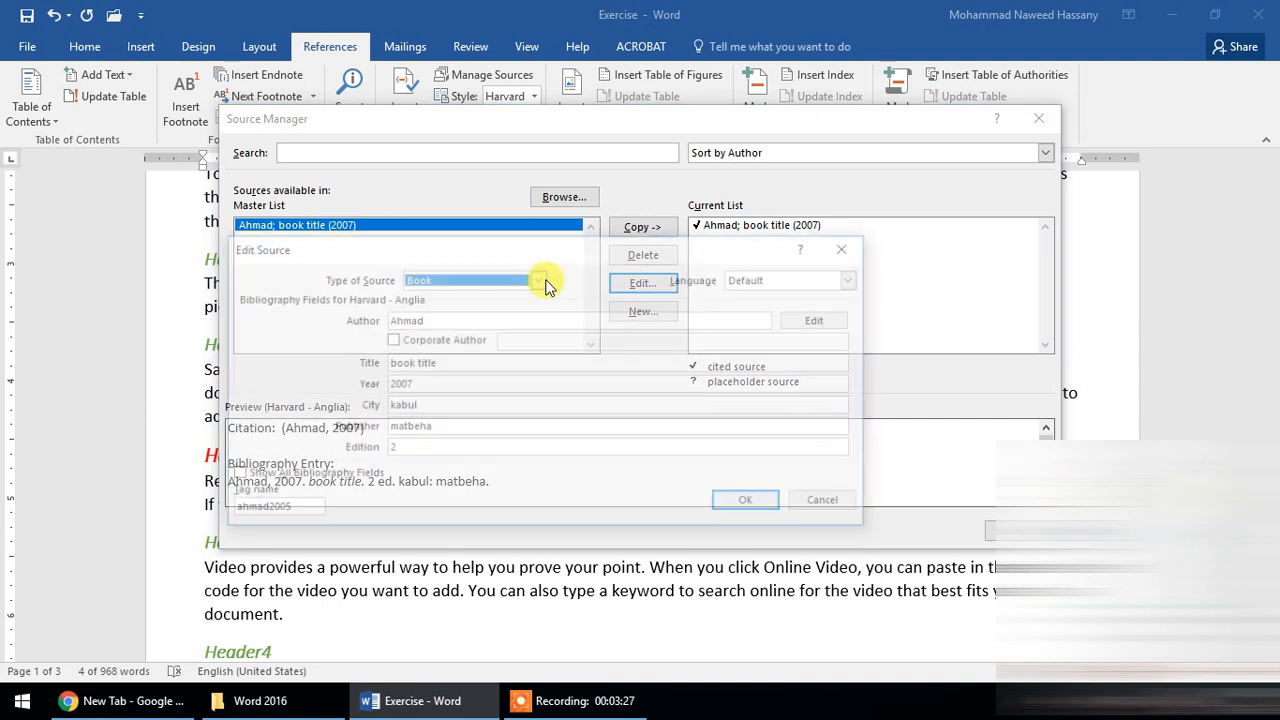
{"action": "left_click", "coordinate": [463, 384]}
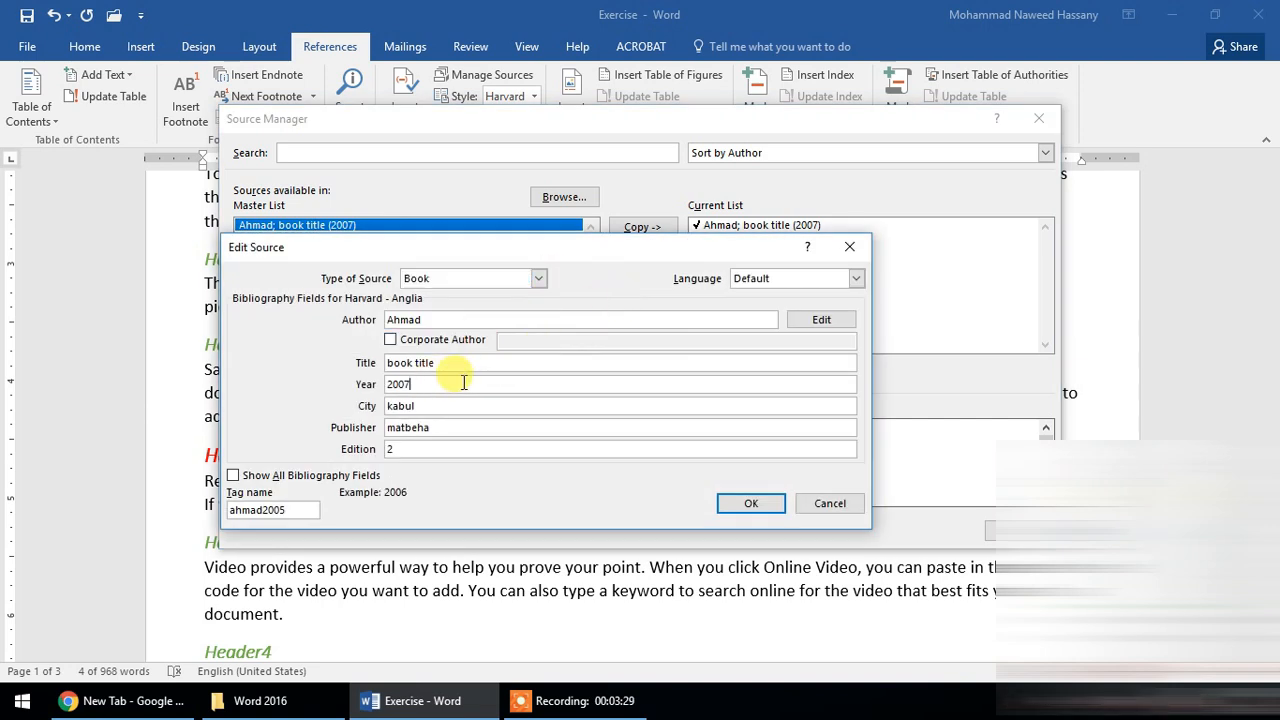
{"action": "type", "text": "6"}
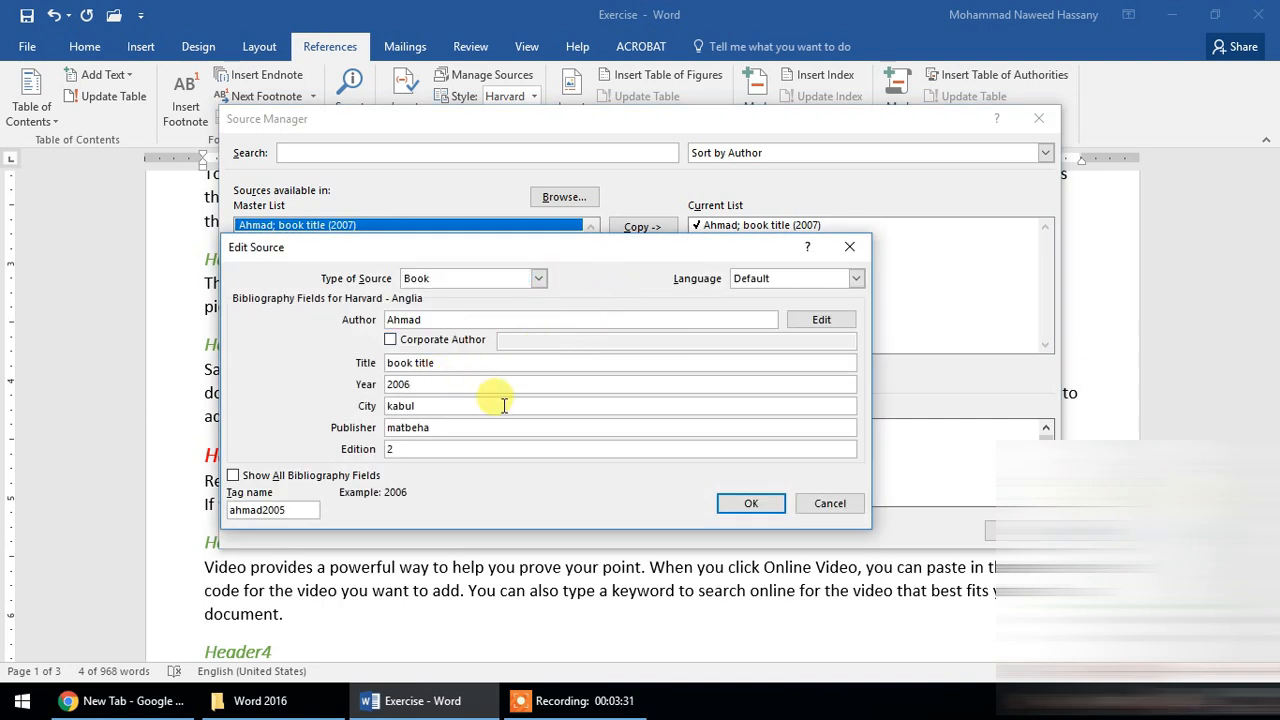
{"action": "double_click", "coordinate": [498, 428]}
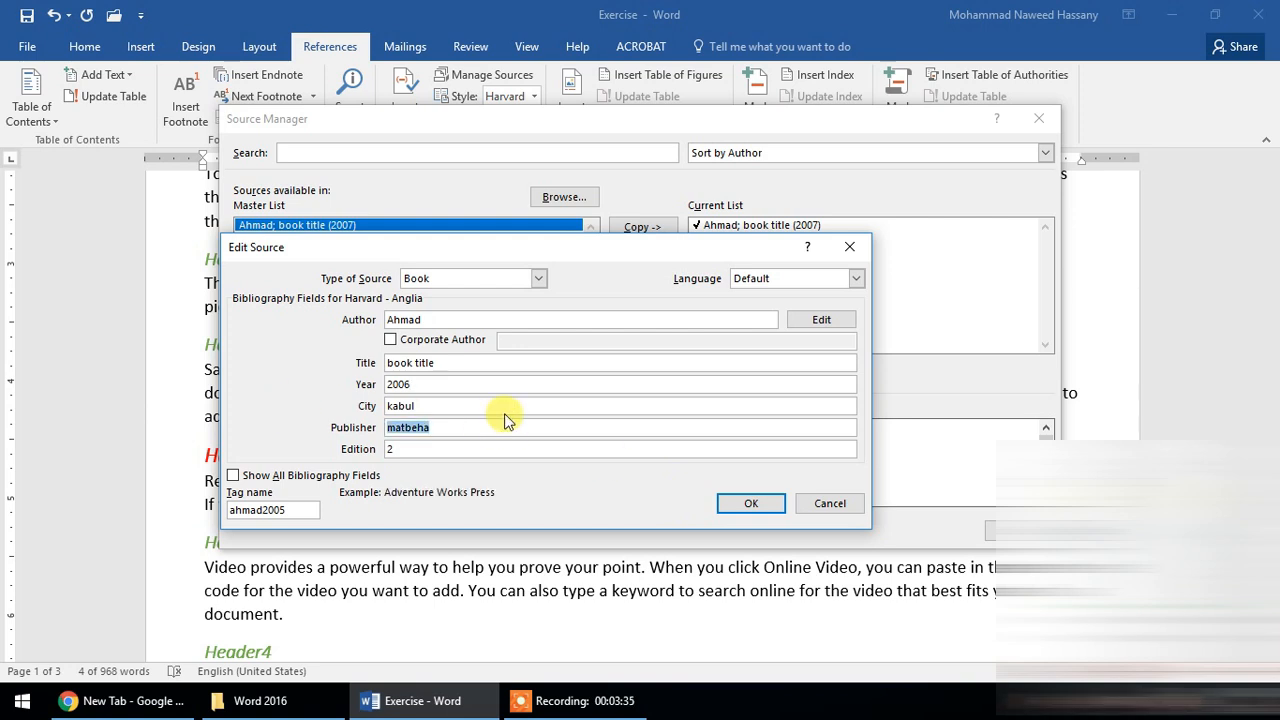
{"action": "type", "text": "BOOKPUB"}
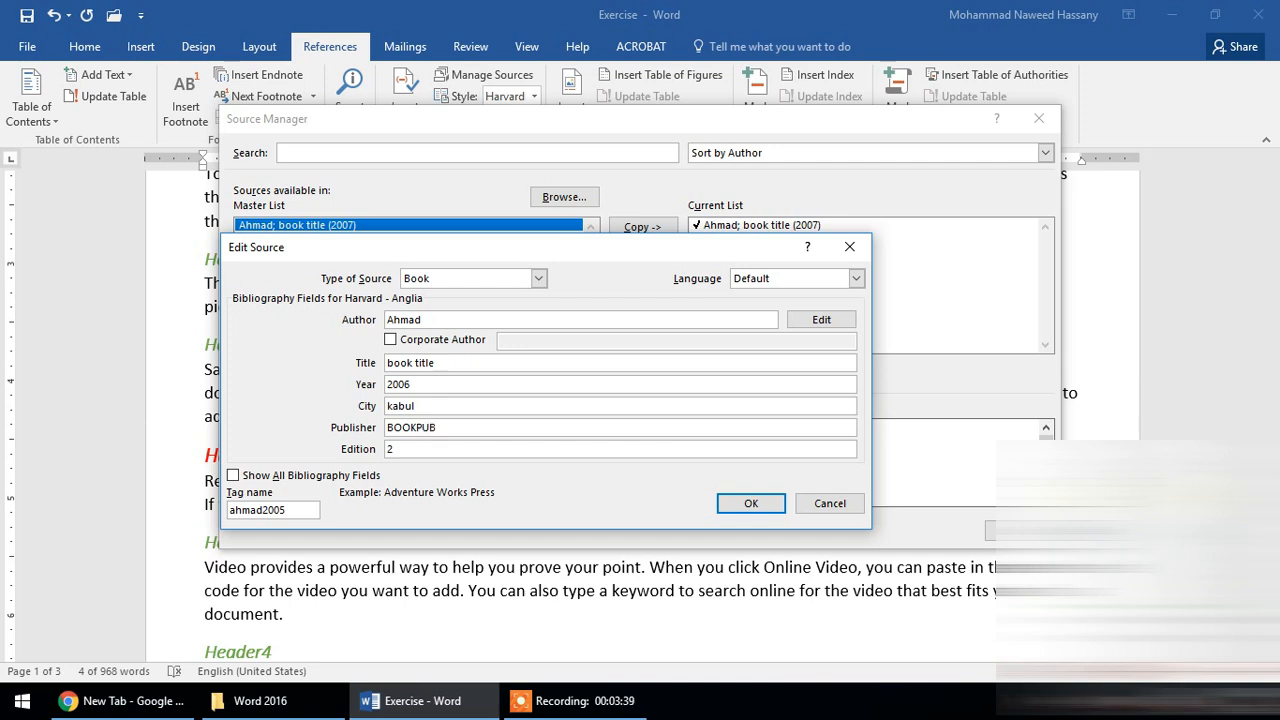
{"action": "left_click", "coordinate": [745, 503]}
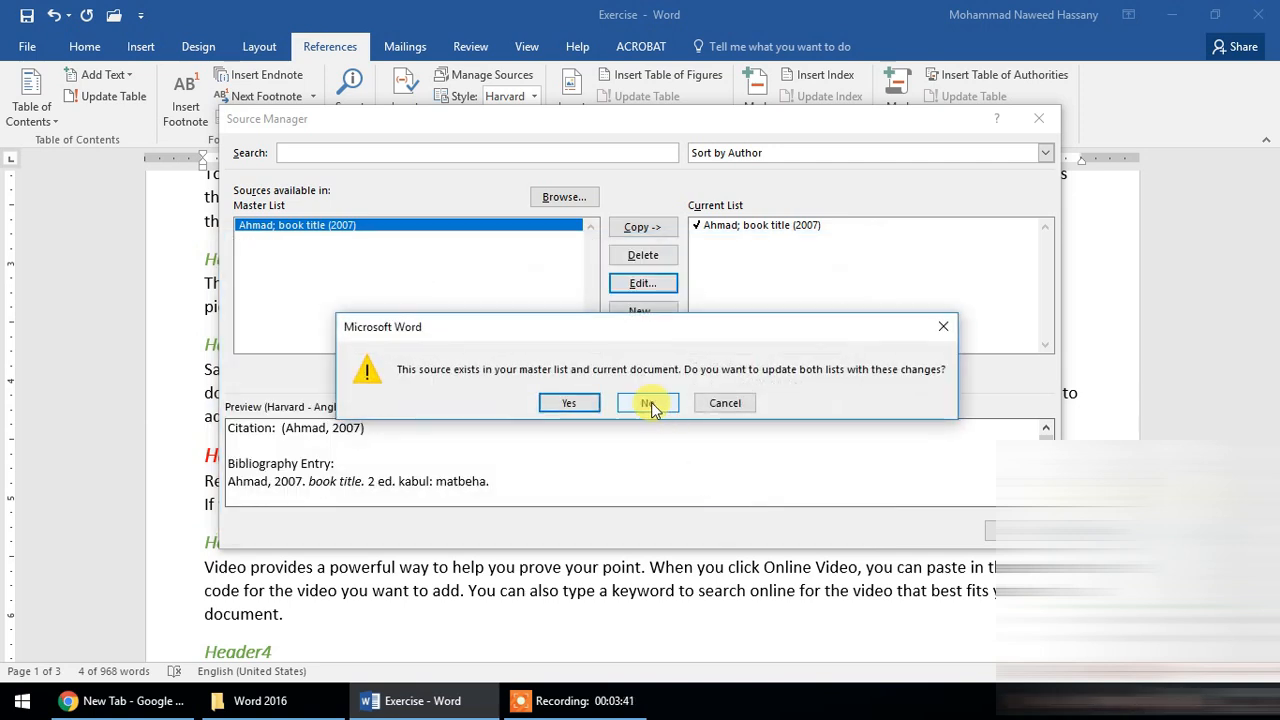
{"action": "left_click", "coordinate": [648, 403]}
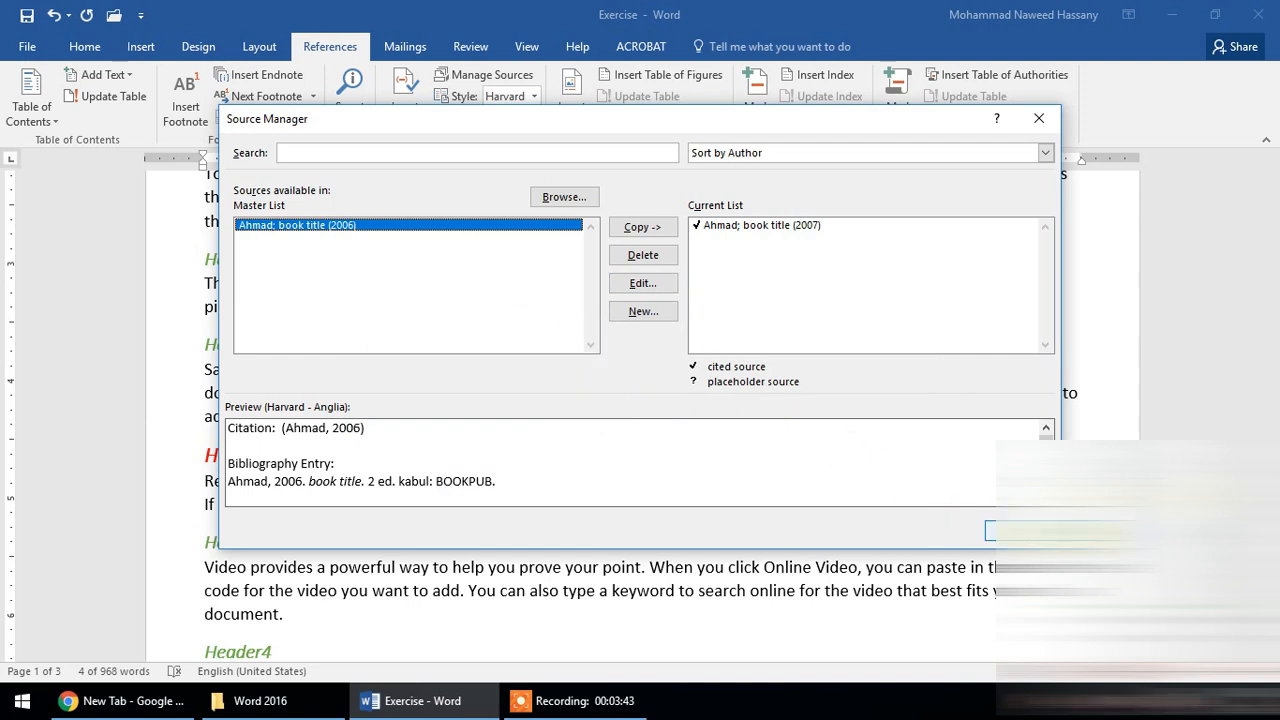
{"action": "left_click", "coordinate": [1019, 531]}
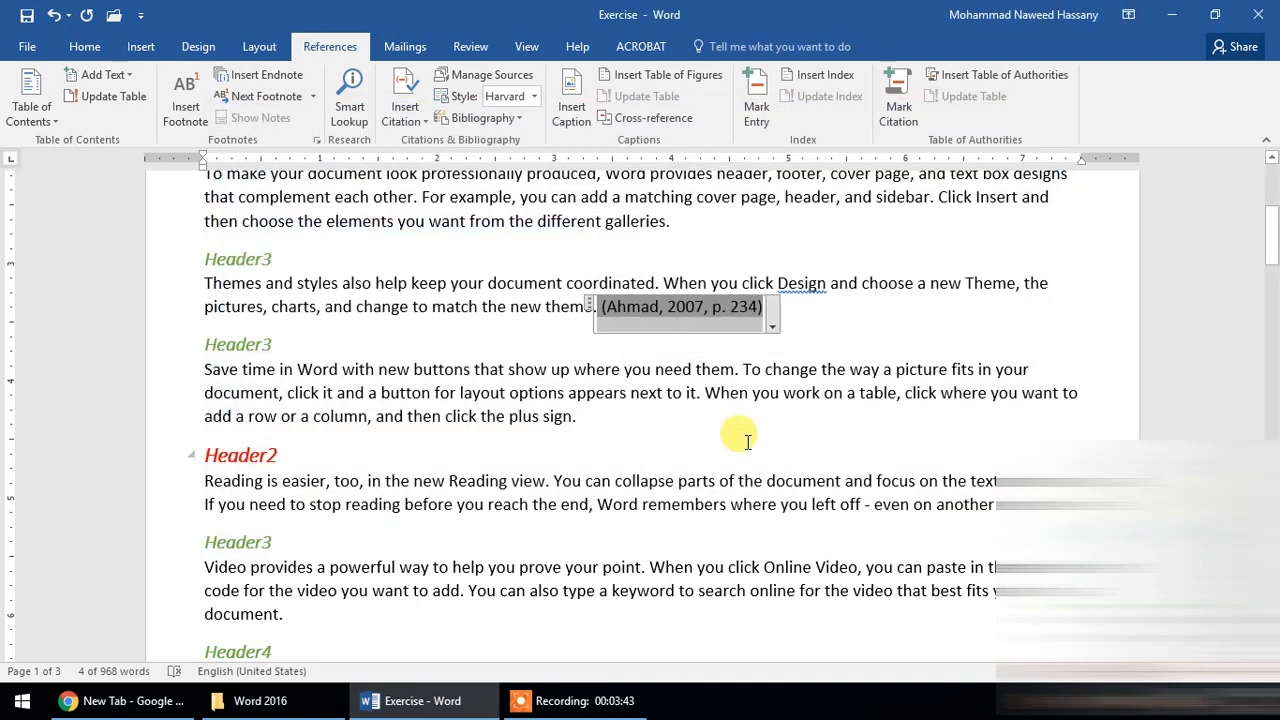
- Run Update Citations and Bibliography twice from the citation in the paragraph
{"action": "left_click", "coordinate": [771, 314]}
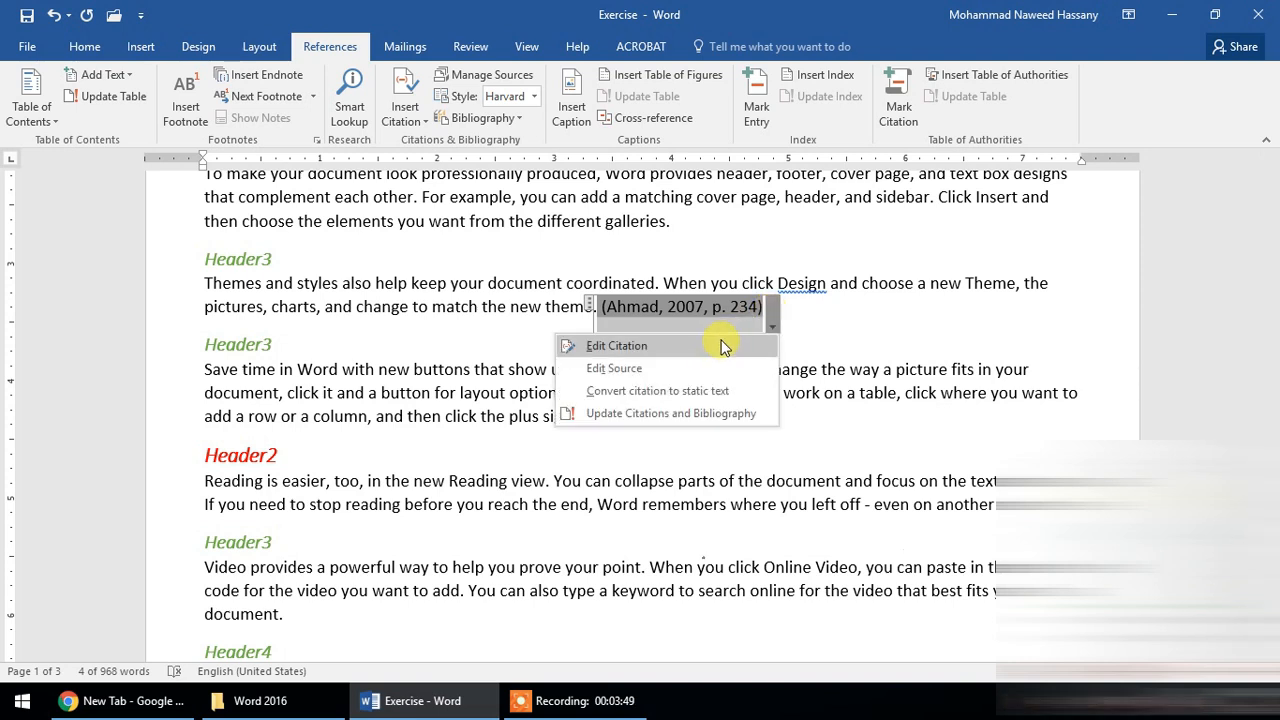
{"action": "left_click", "coordinate": [666, 416]}
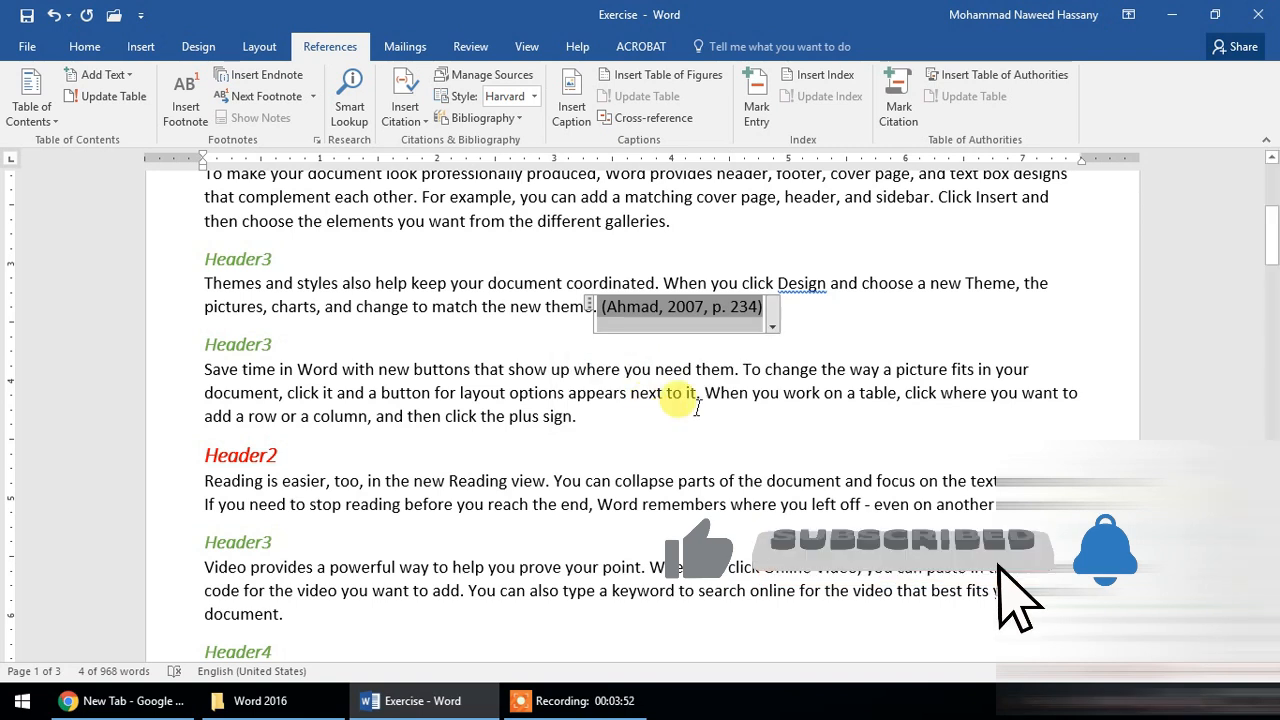
{"action": "left_click", "coordinate": [771, 314]}
{"action": "left_click", "coordinate": [700, 416]}
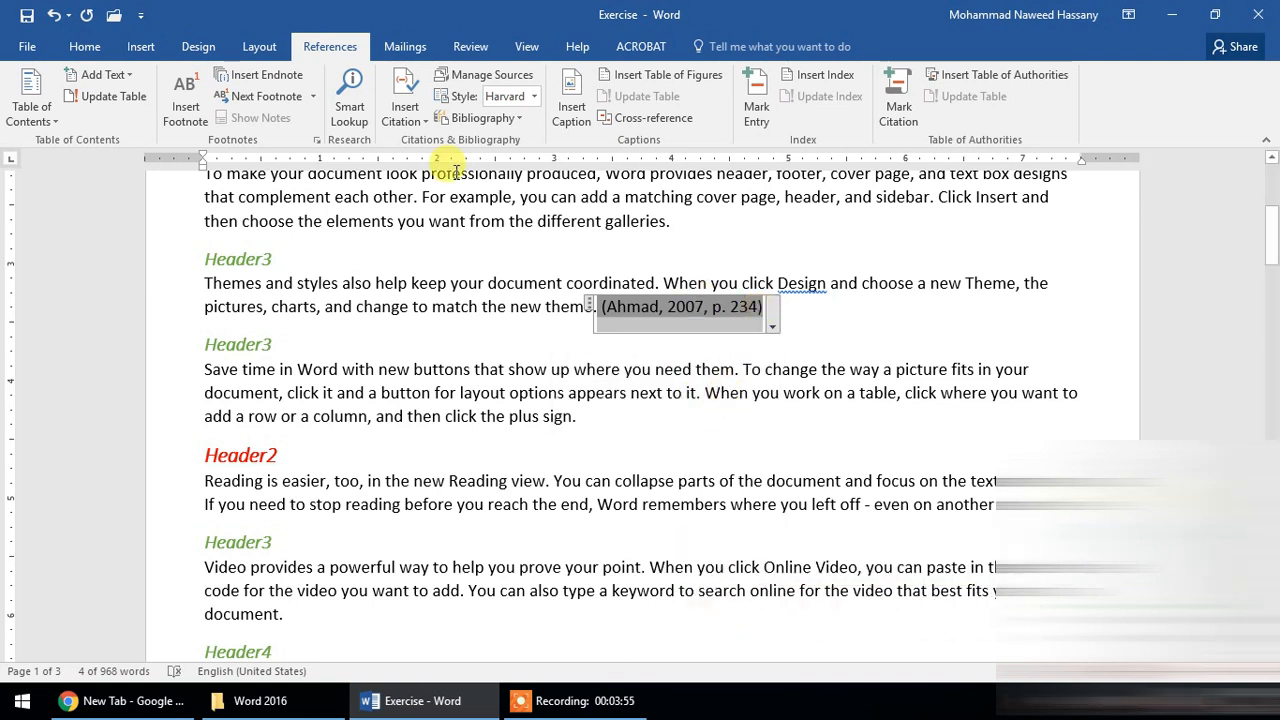
- Examine the master list book source's details in the Source Manager
{"action": "left_click", "coordinate": [504, 76]}
{"action": "left_click", "coordinate": [527, 291]}
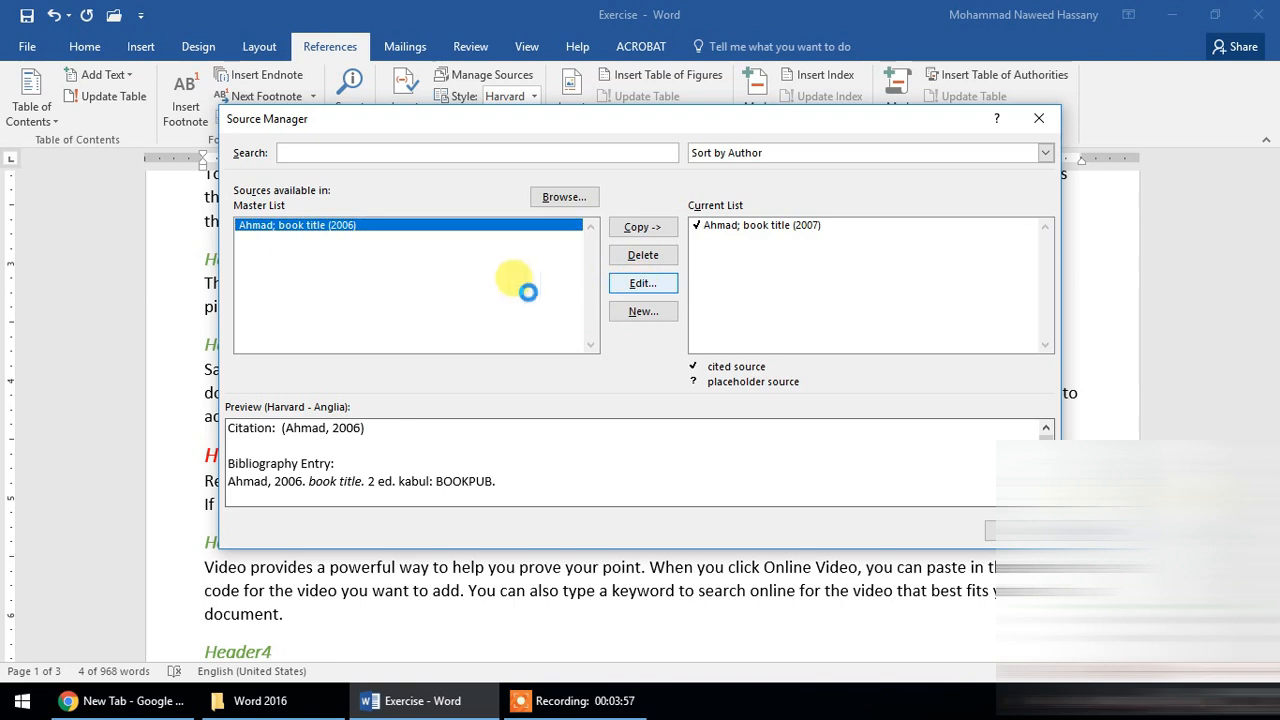
{"action": "left_click", "coordinate": [461, 383]}
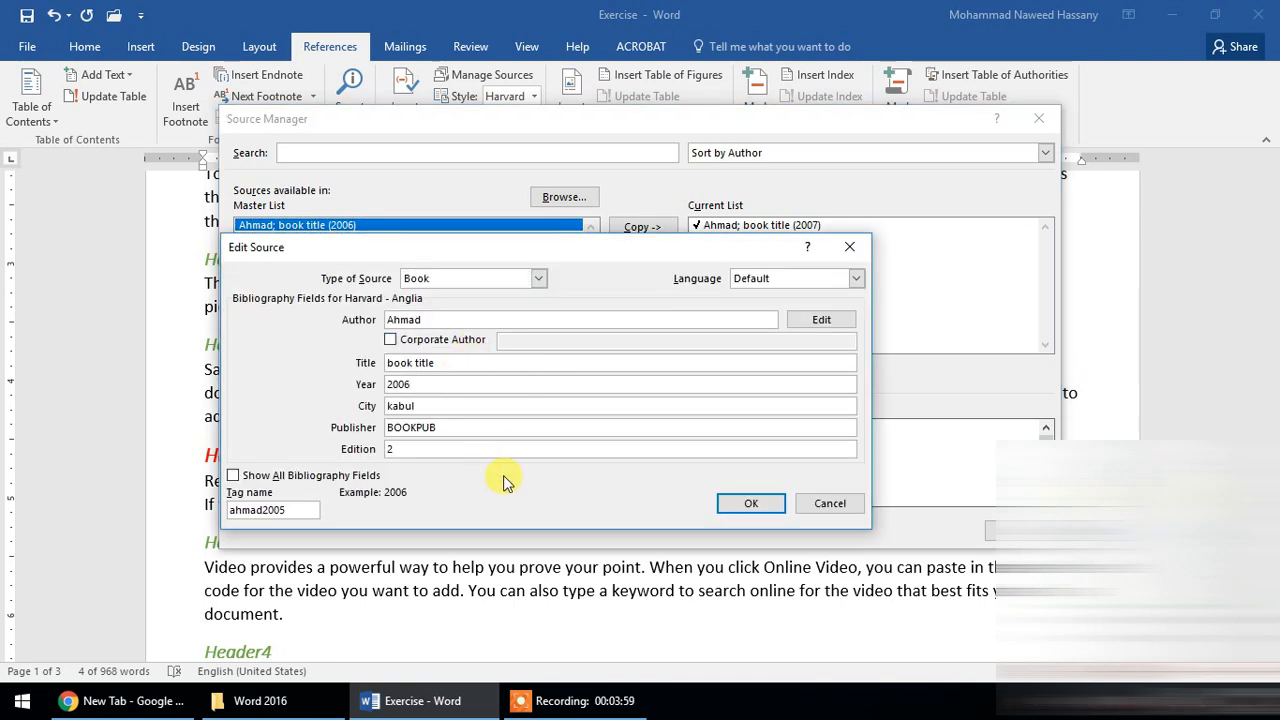
{"action": "left_click", "coordinate": [751, 503]}
- Set the current list book source's year to 2006, update both lists with the change, and close the Source Manager
{"action": "left_click", "coordinate": [758, 240]}
{"action": "left_click", "coordinate": [668, 287]}
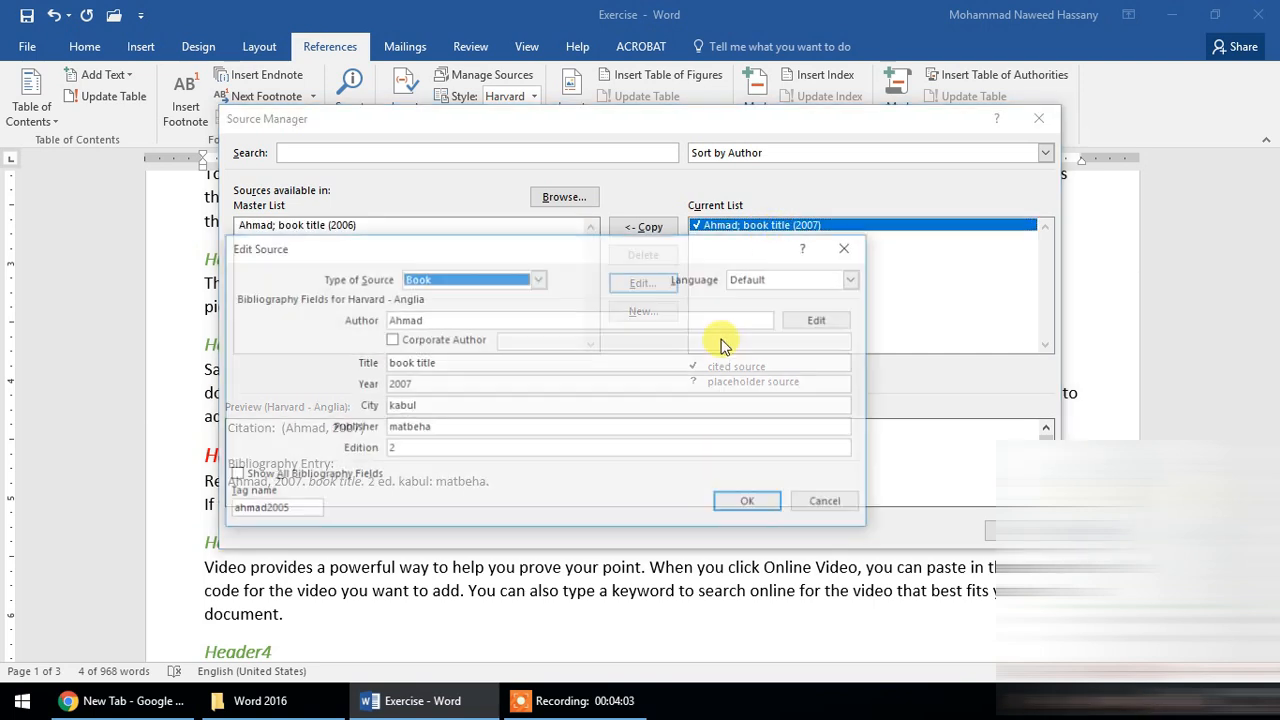
{"action": "left_click", "coordinate": [497, 384]}
{"action": "key", "text": "BackSpace"}
{"action": "type", "text": "6"}
{"action": "left_click", "coordinate": [751, 503]}
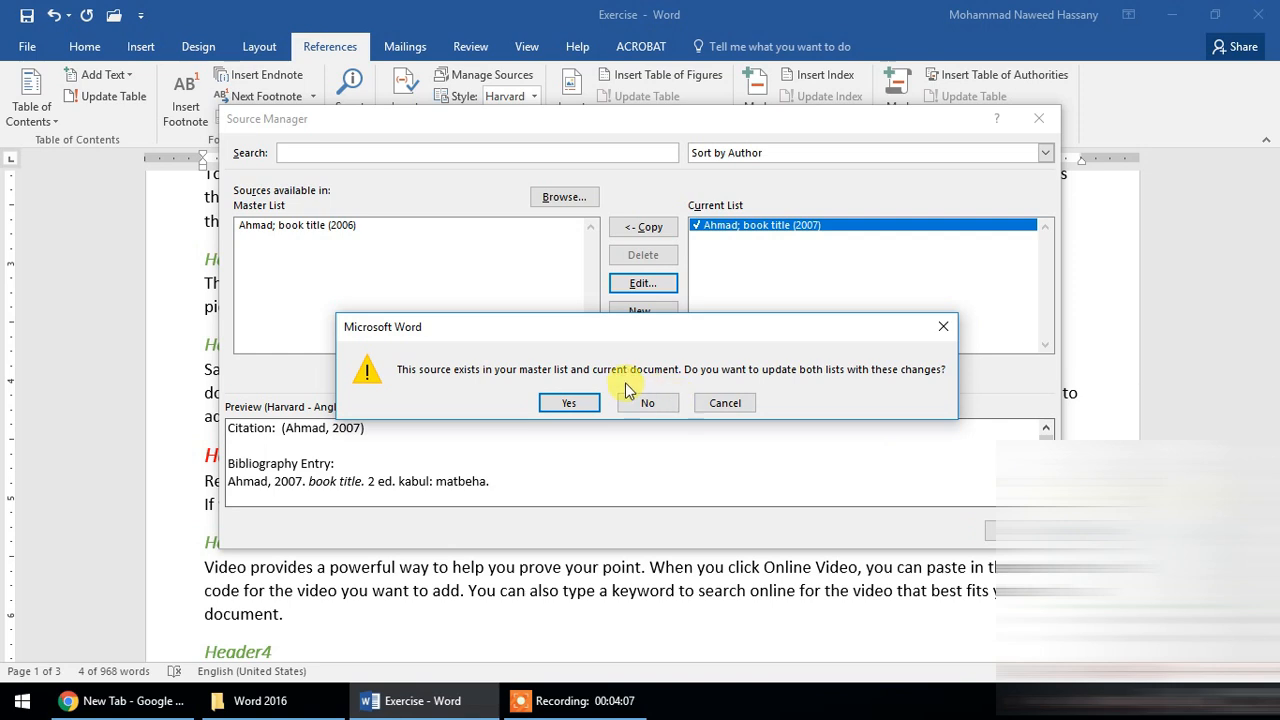
{"action": "left_click", "coordinate": [574, 400]}
{"action": "left_click", "coordinate": [1020, 531]}
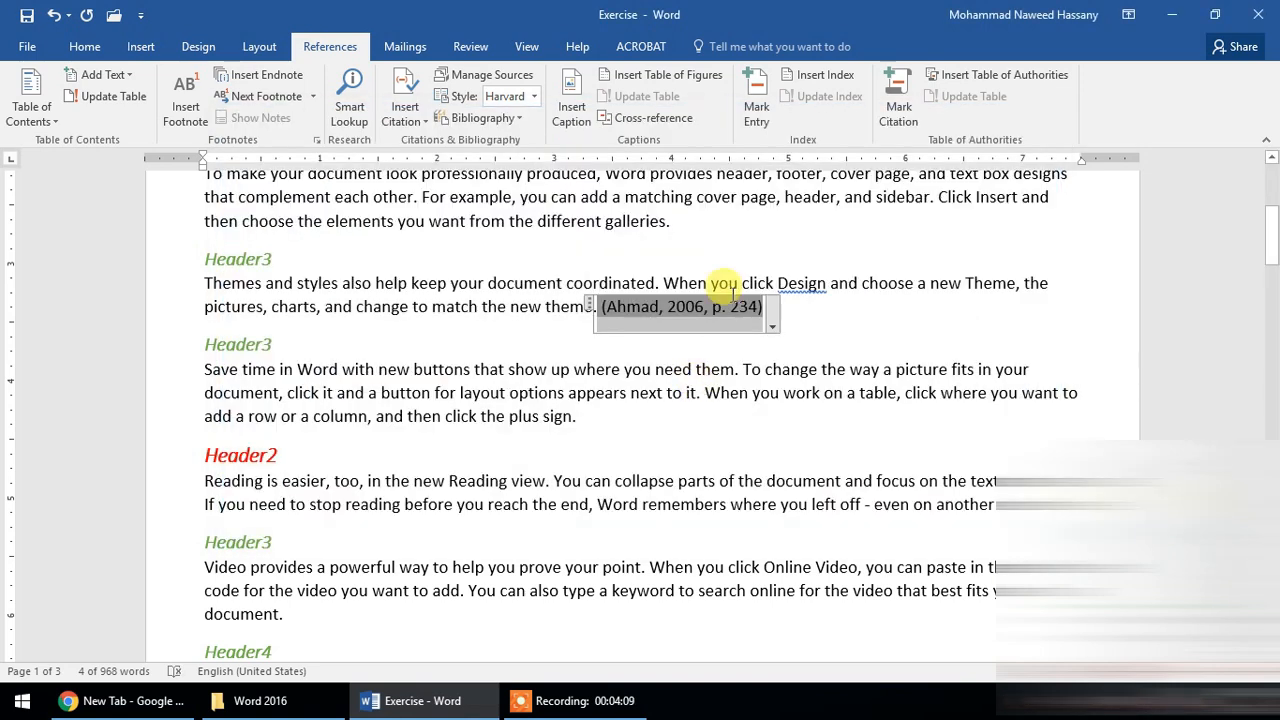
- Convert the book citation in the paragraph to static text
{"action": "left_click", "coordinate": [776, 320]}
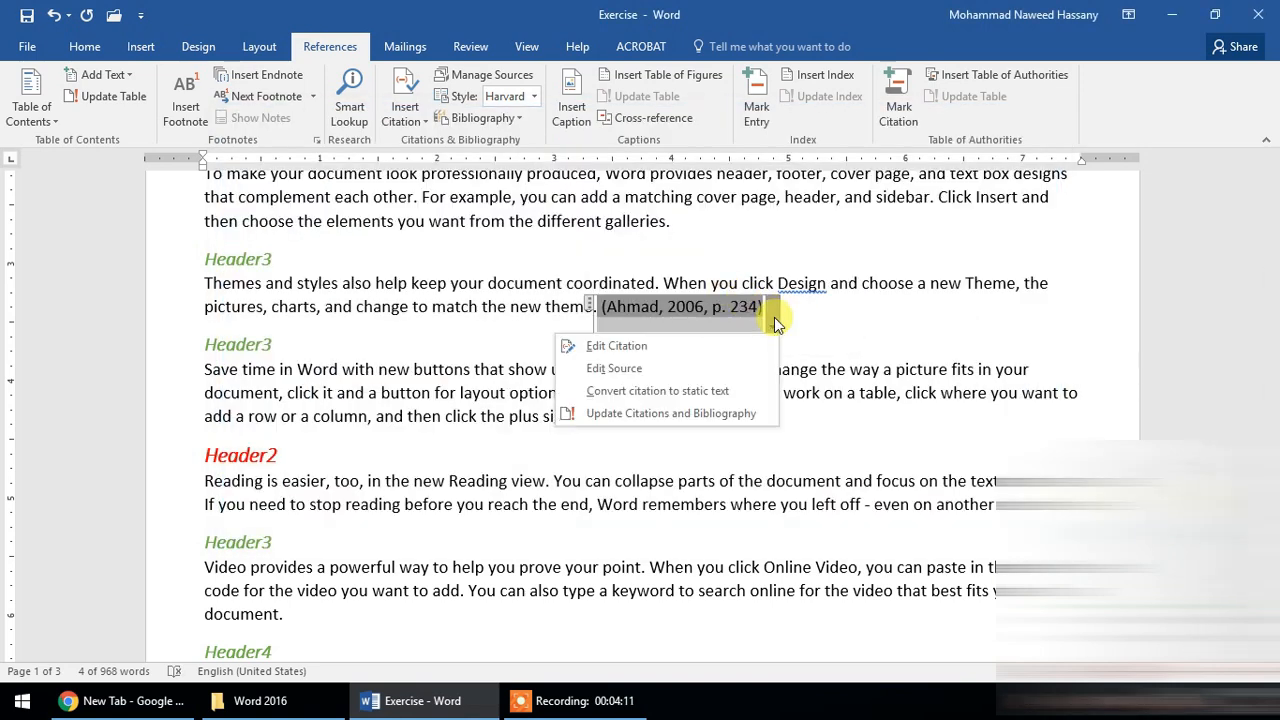
{"action": "left_click", "coordinate": [710, 308]}
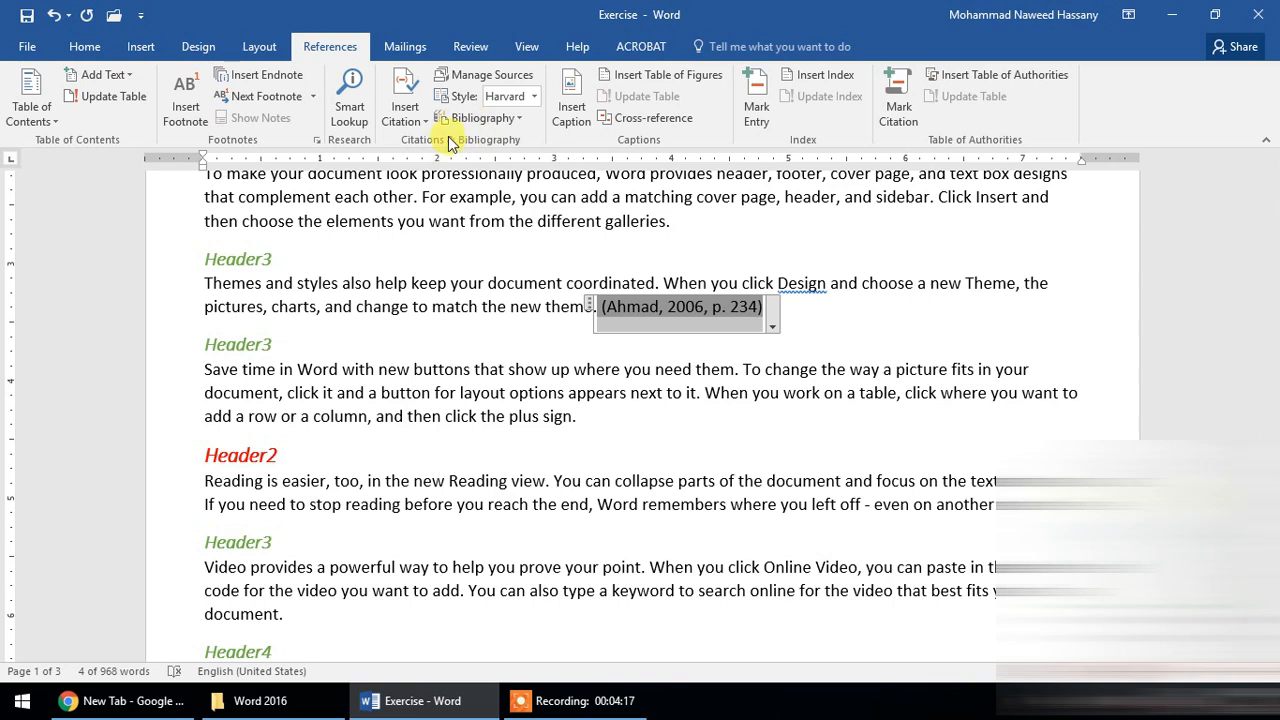
{"action": "left_click", "coordinate": [772, 326]}
{"action": "left_click", "coordinate": [688, 392]}
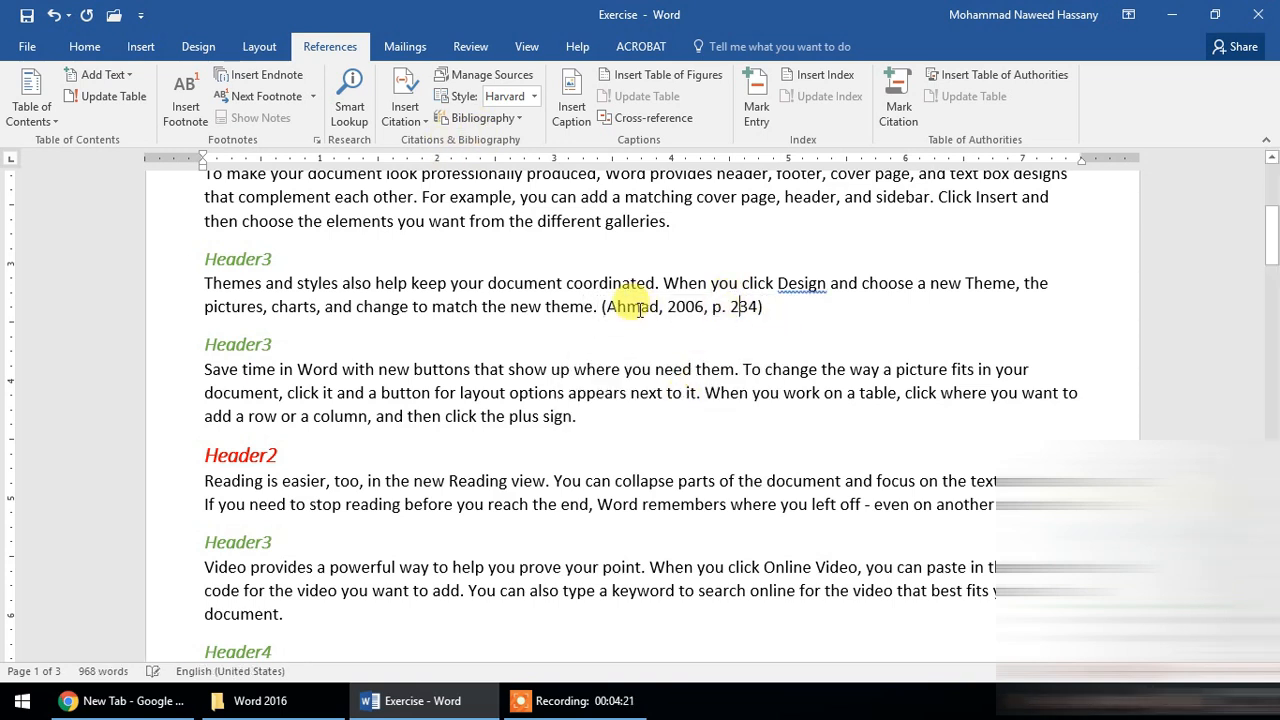
- In the Source Manager, set the master list book source's year to 2005, without updating both lists
{"action": "left_click", "coordinate": [500, 80]}
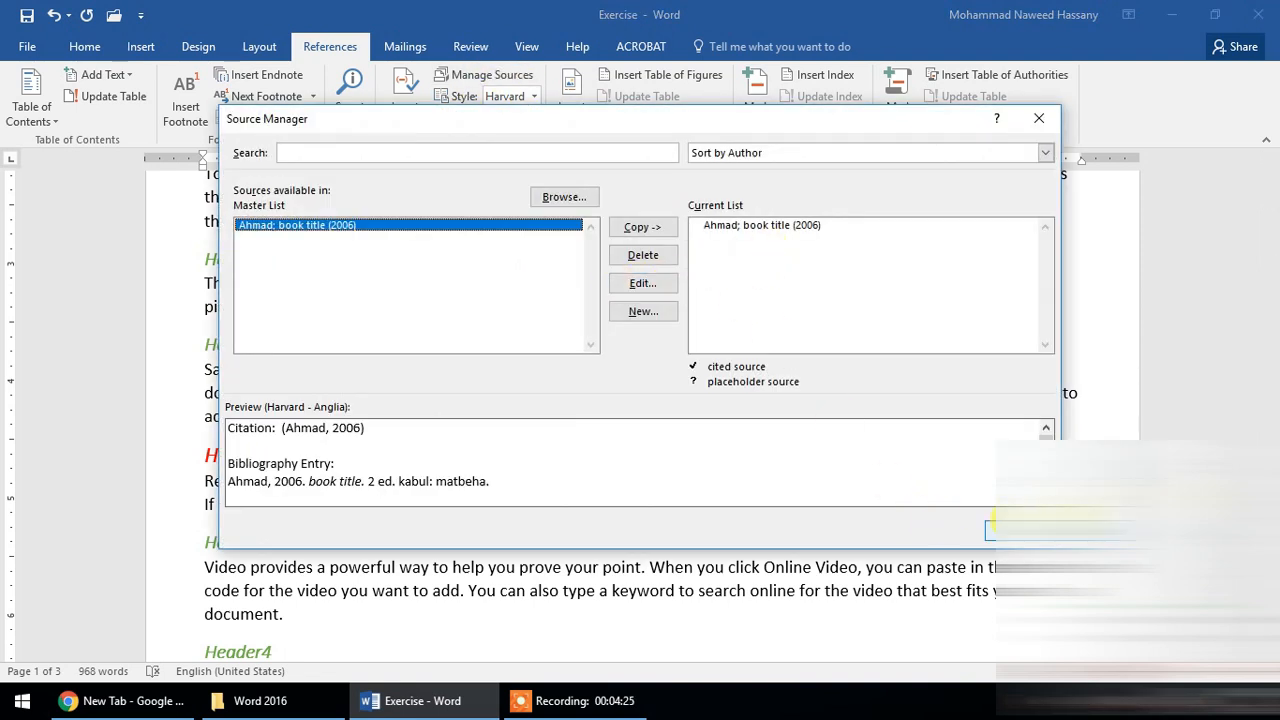
{"action": "left_click", "coordinate": [985, 527]}
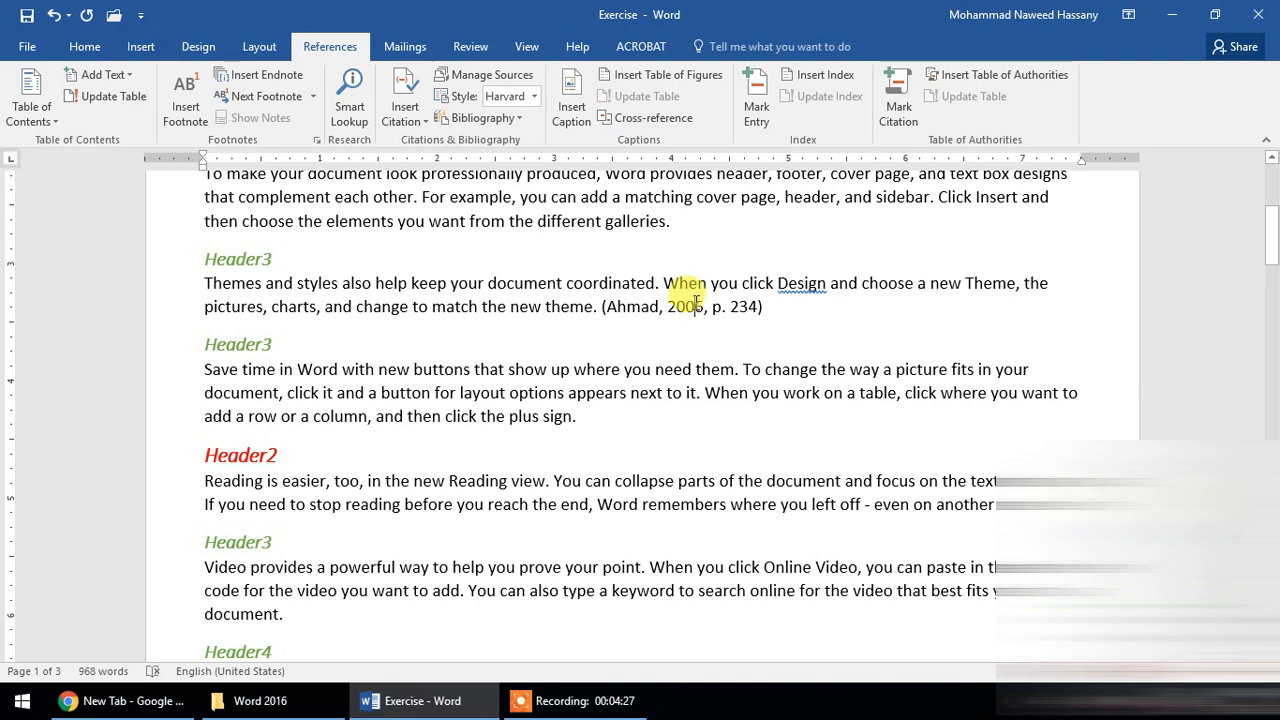
{"action": "left_click", "coordinate": [696, 308]}
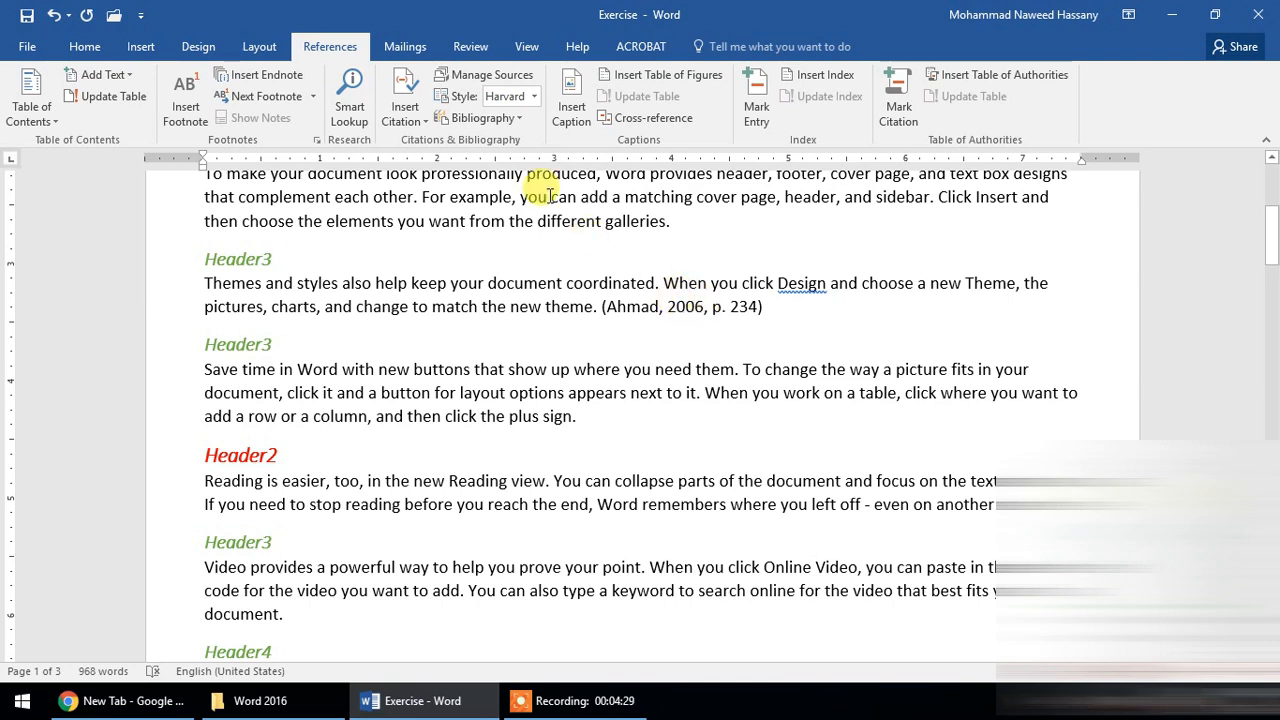
{"action": "left_click", "coordinate": [482, 75]}
{"action": "left_click", "coordinate": [650, 290]}
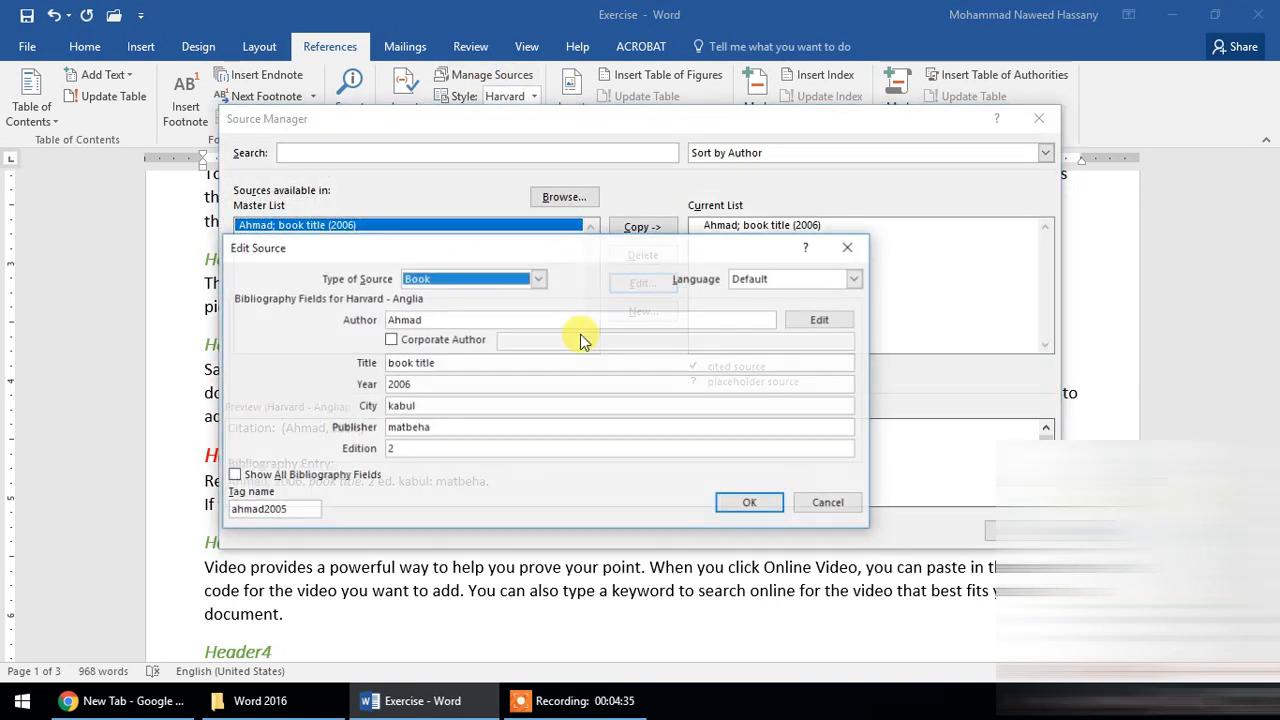
{"action": "left_click", "coordinate": [454, 384]}
{"action": "key", "text": "BackSpace"}
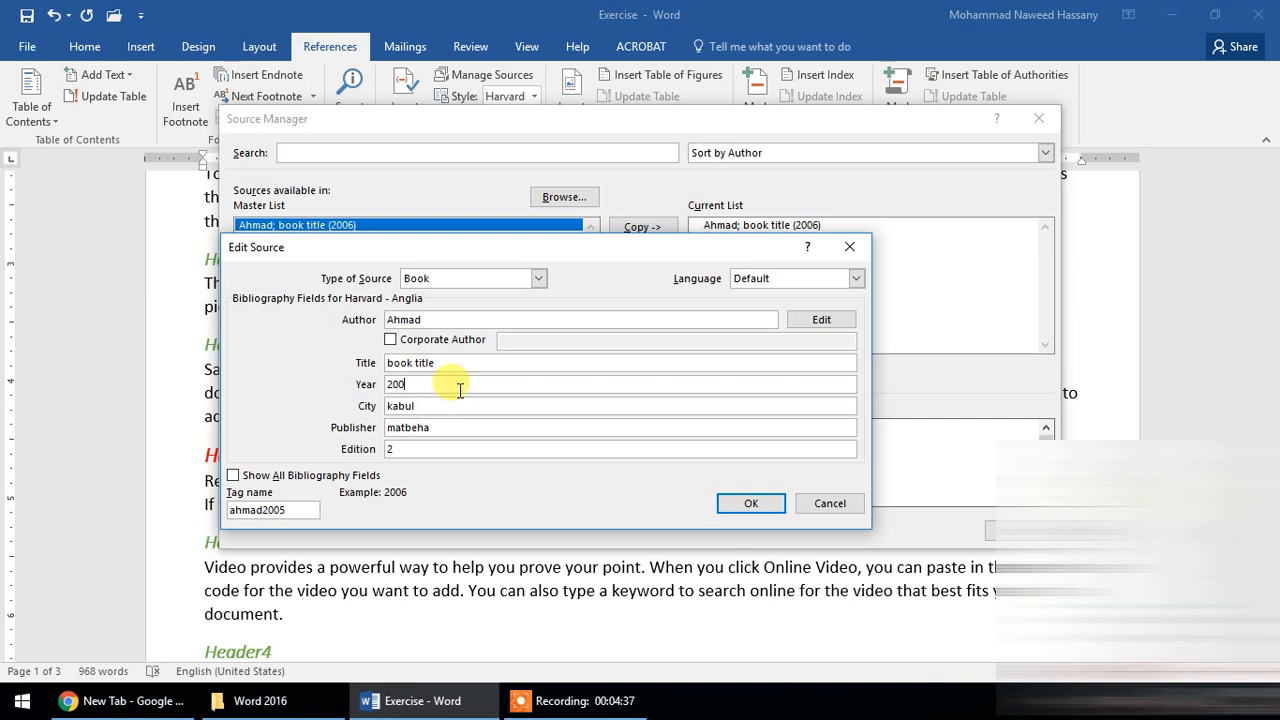
{"action": "type", "text": "5"}
{"action": "left_click", "coordinate": [745, 505]}
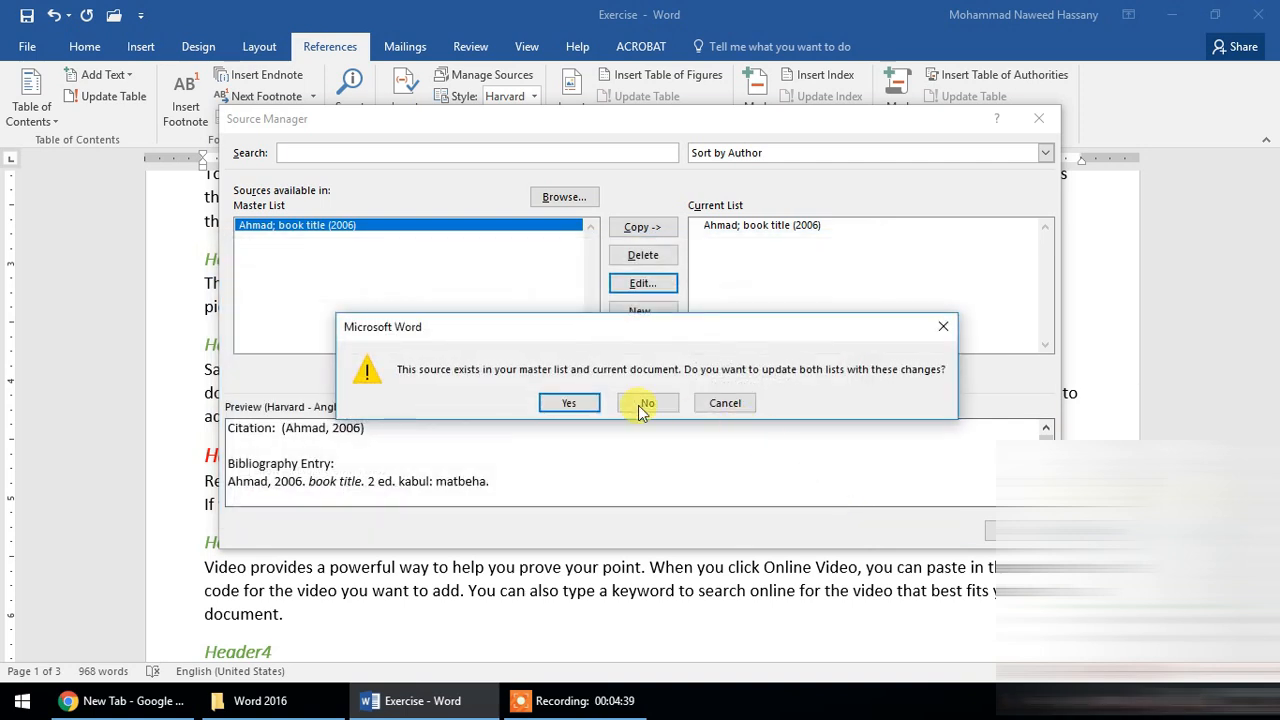
{"action": "left_click", "coordinate": [630, 405]}
{"action": "left_click", "coordinate": [1019, 531]}
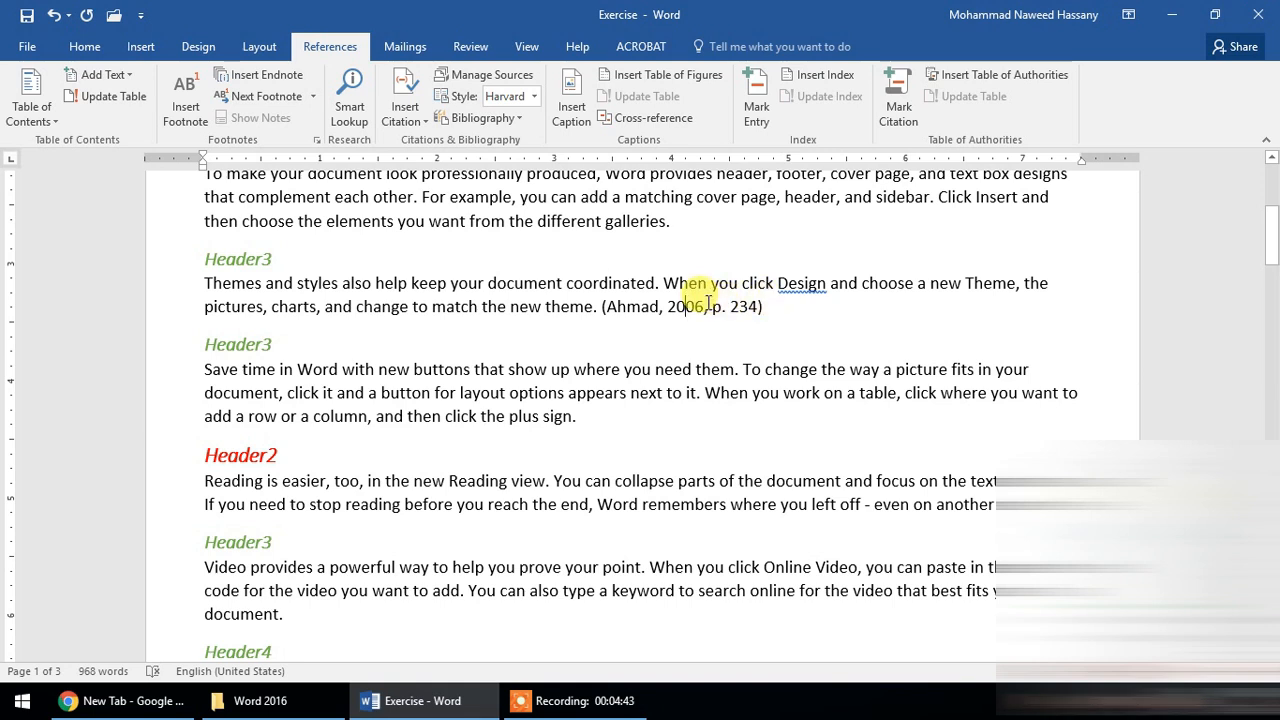
- Try inserting a citation of the existing book source after the red Header2 heading, and undo the insertion
{"action": "left_click", "coordinate": [758, 309]}
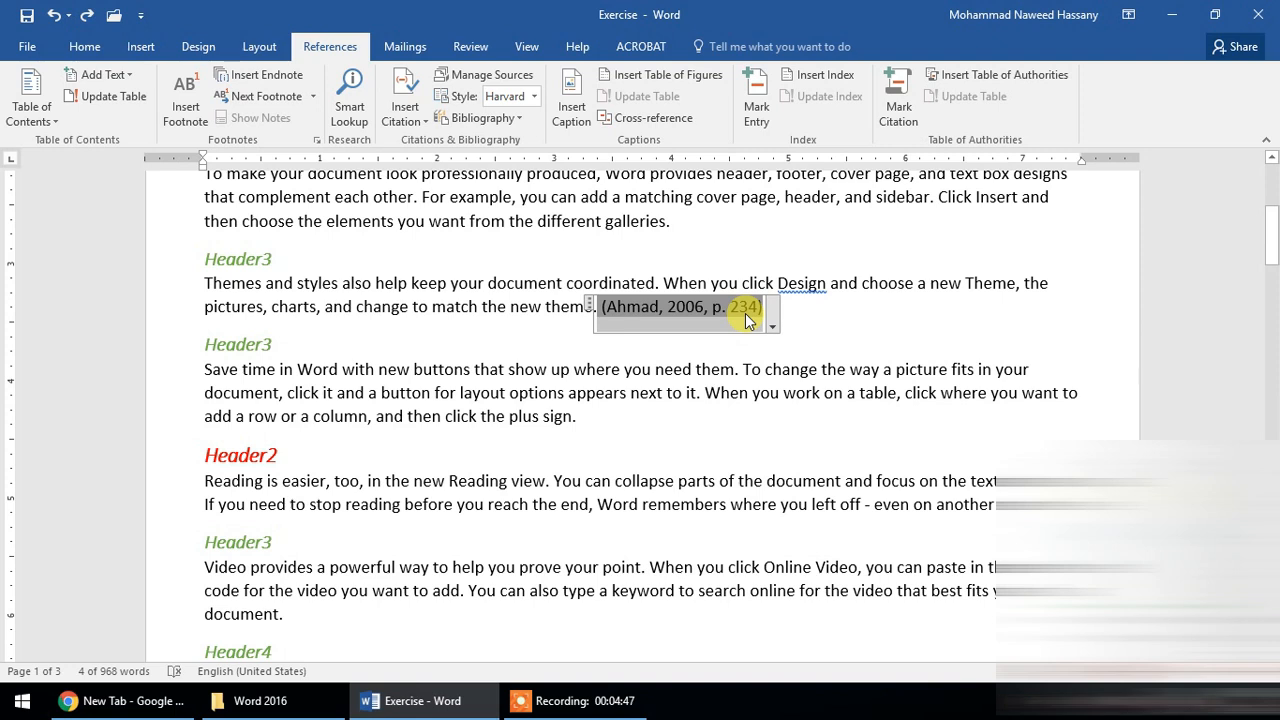
{"action": "left_click", "coordinate": [796, 309]}
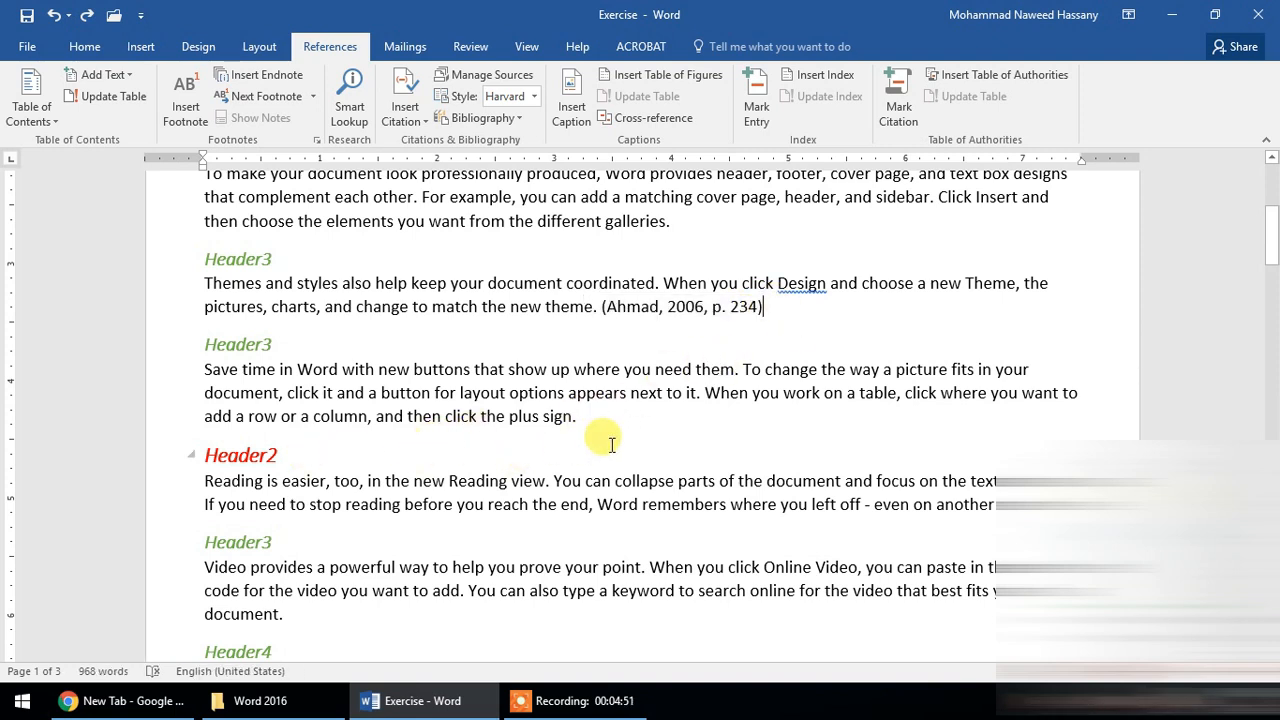
{"action": "left_click", "coordinate": [334, 457]}
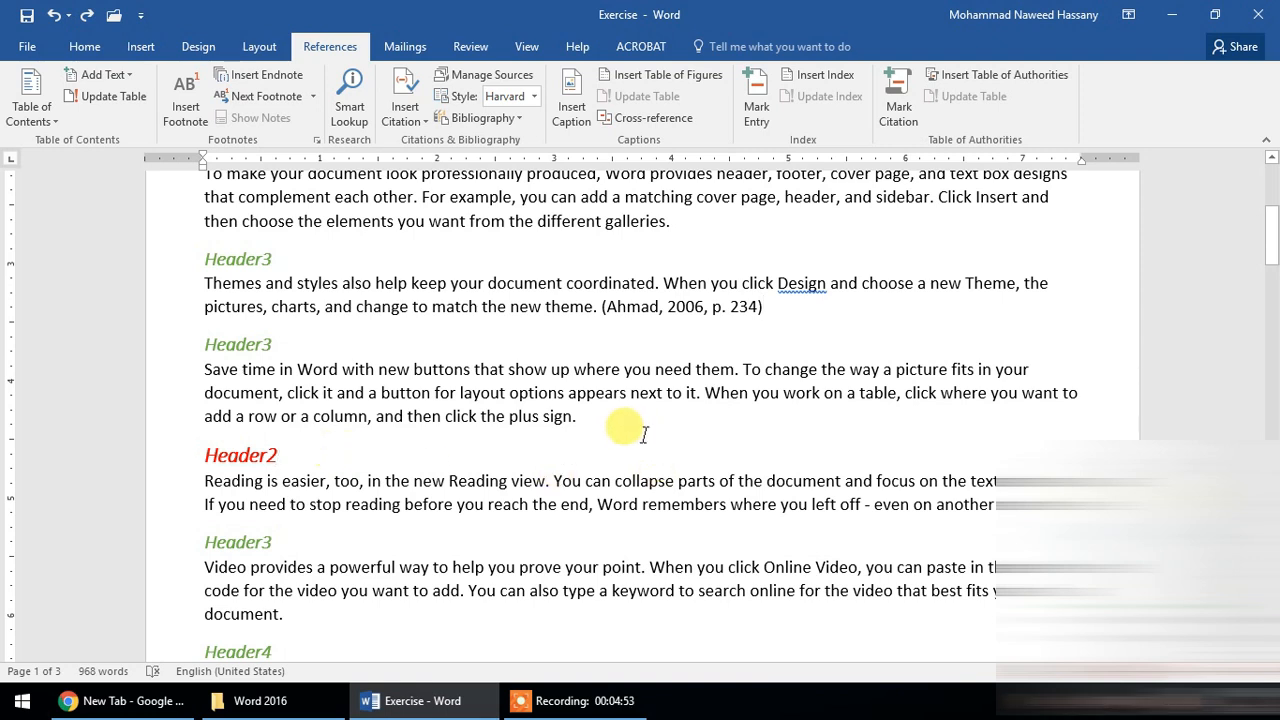
{"action": "left_click", "coordinate": [416, 103]}
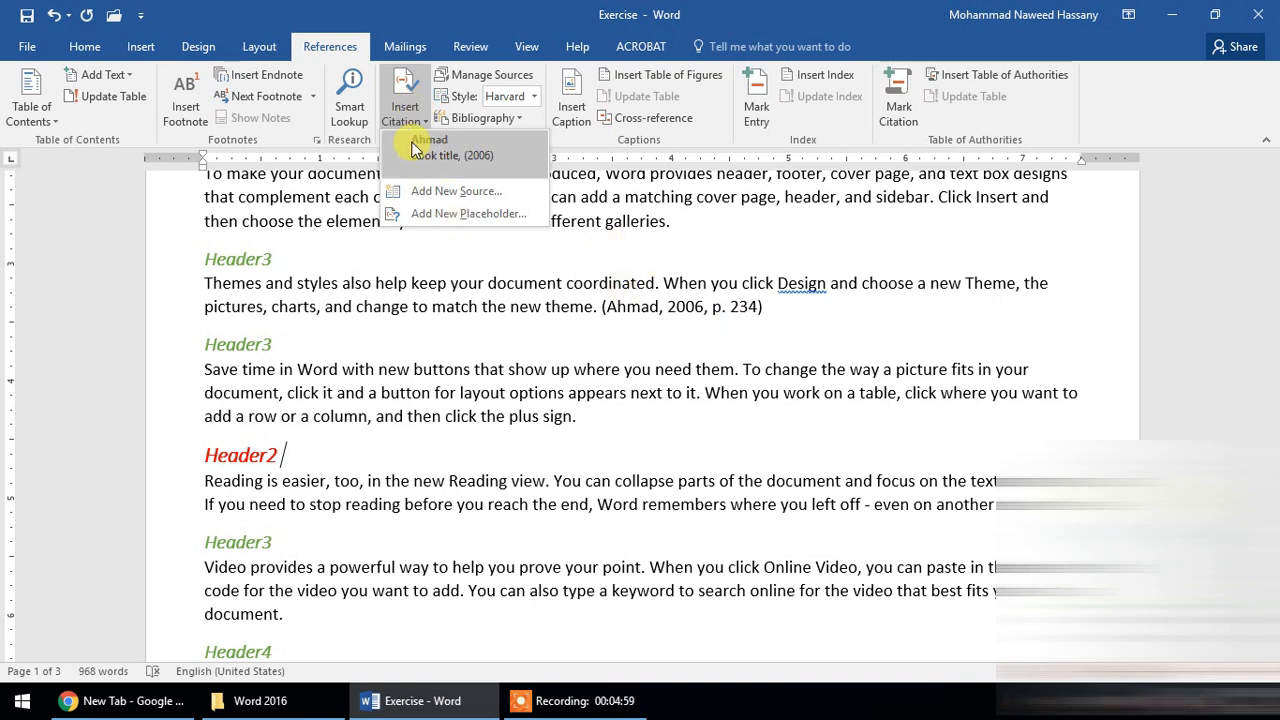
{"action": "left_click", "coordinate": [416, 147]}
{"action": "key", "text": "ctrl+z"}
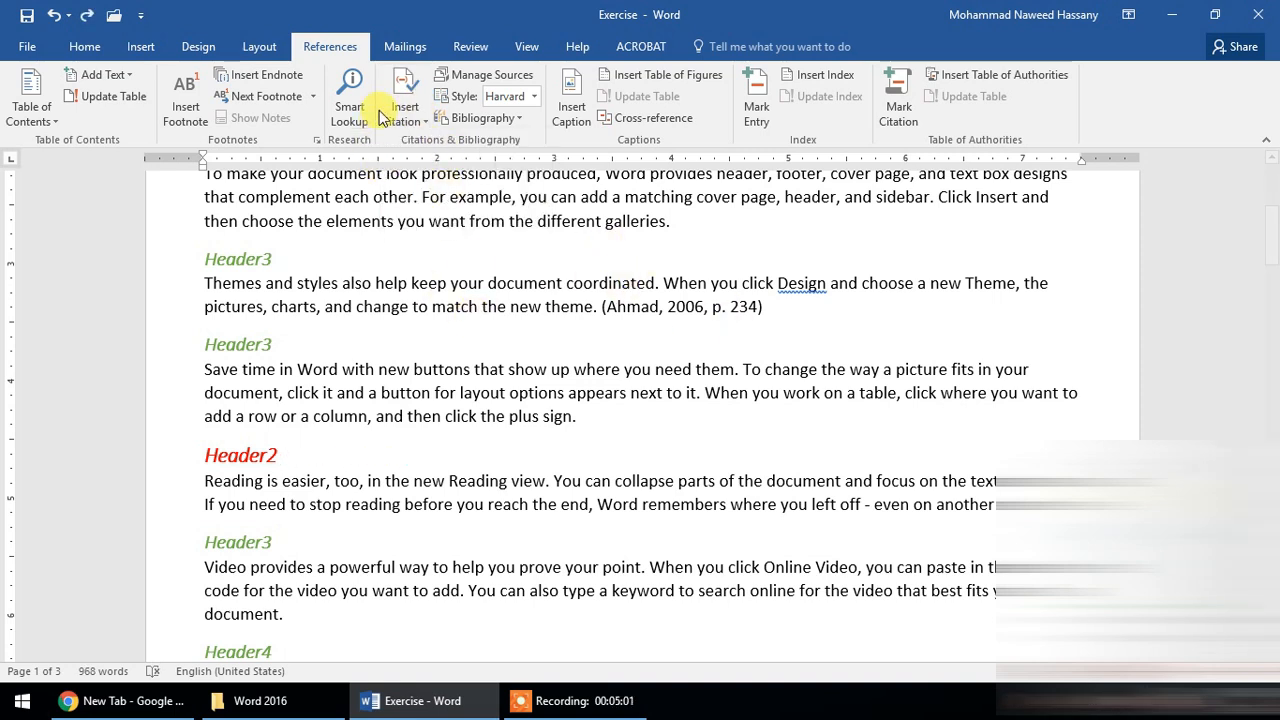
- Start adding a new source for a citation after the Header2 heading, with Web site as its type
{"action": "left_click", "coordinate": [388, 114]}
{"action": "left_click", "coordinate": [420, 175]}
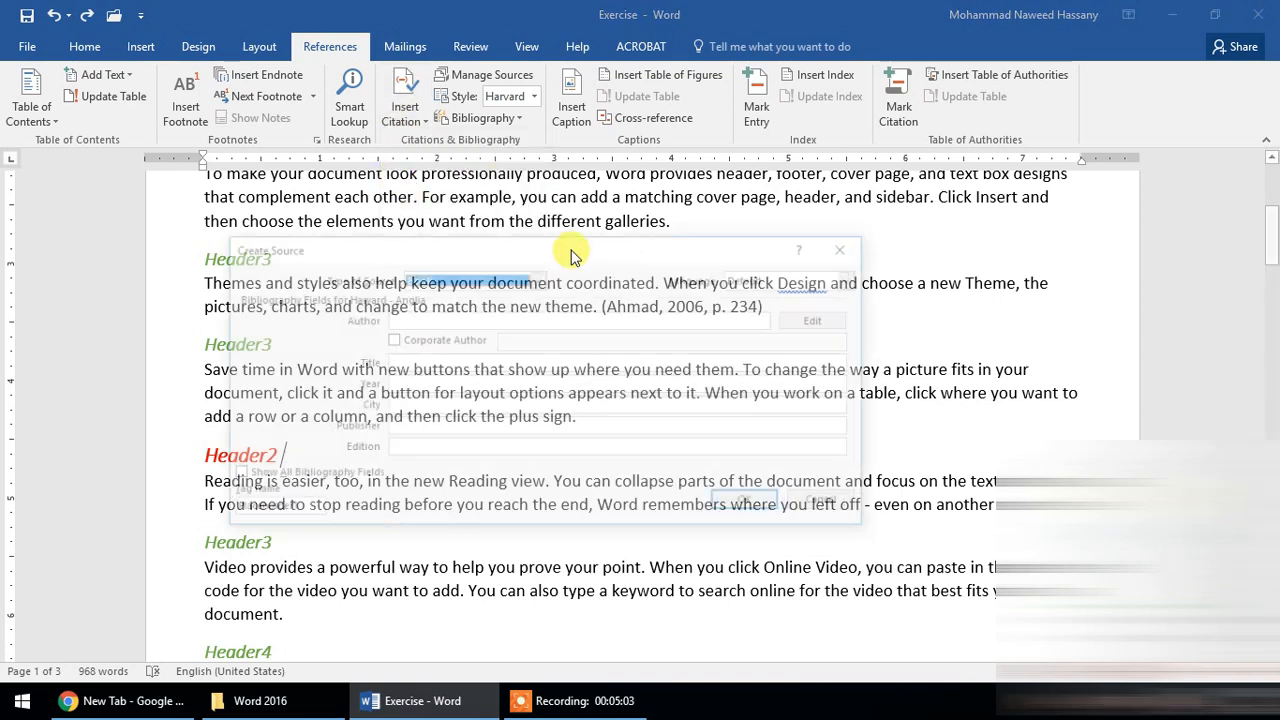
{"action": "left_click", "coordinate": [664, 156]}
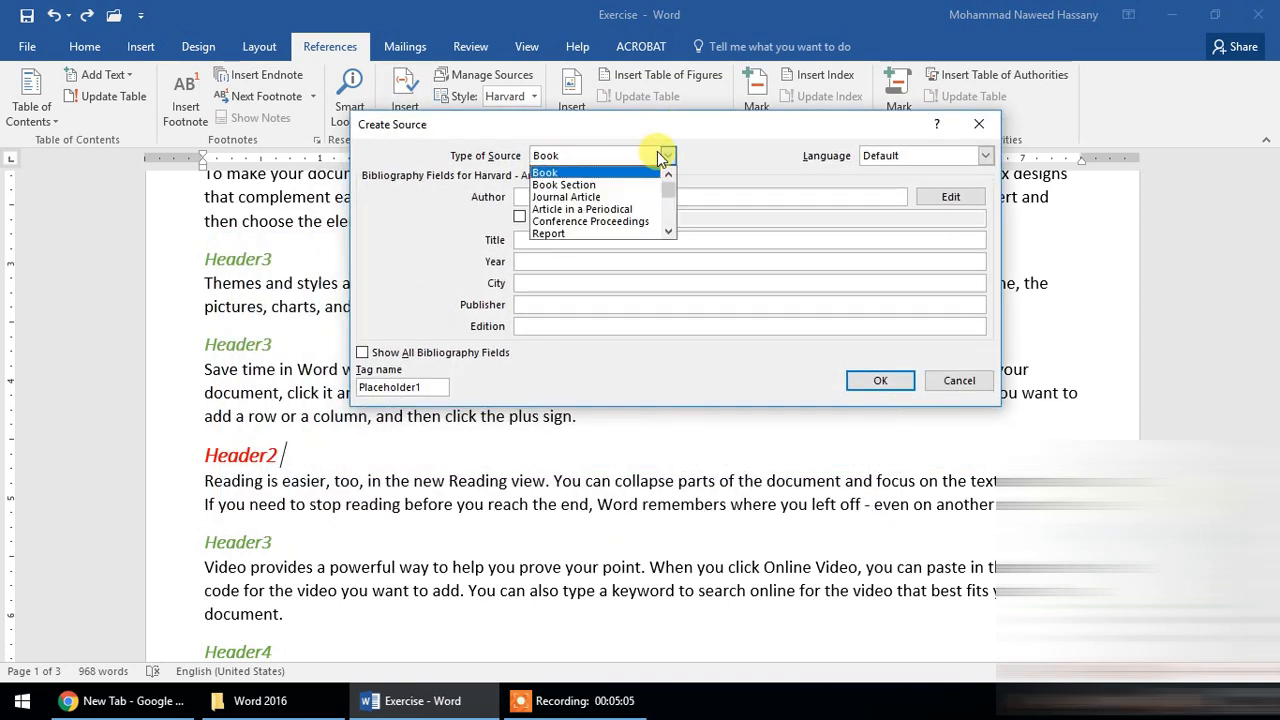
{"action": "left_click_drag", "start_coordinate": [670, 192], "coordinate": [671, 199]}
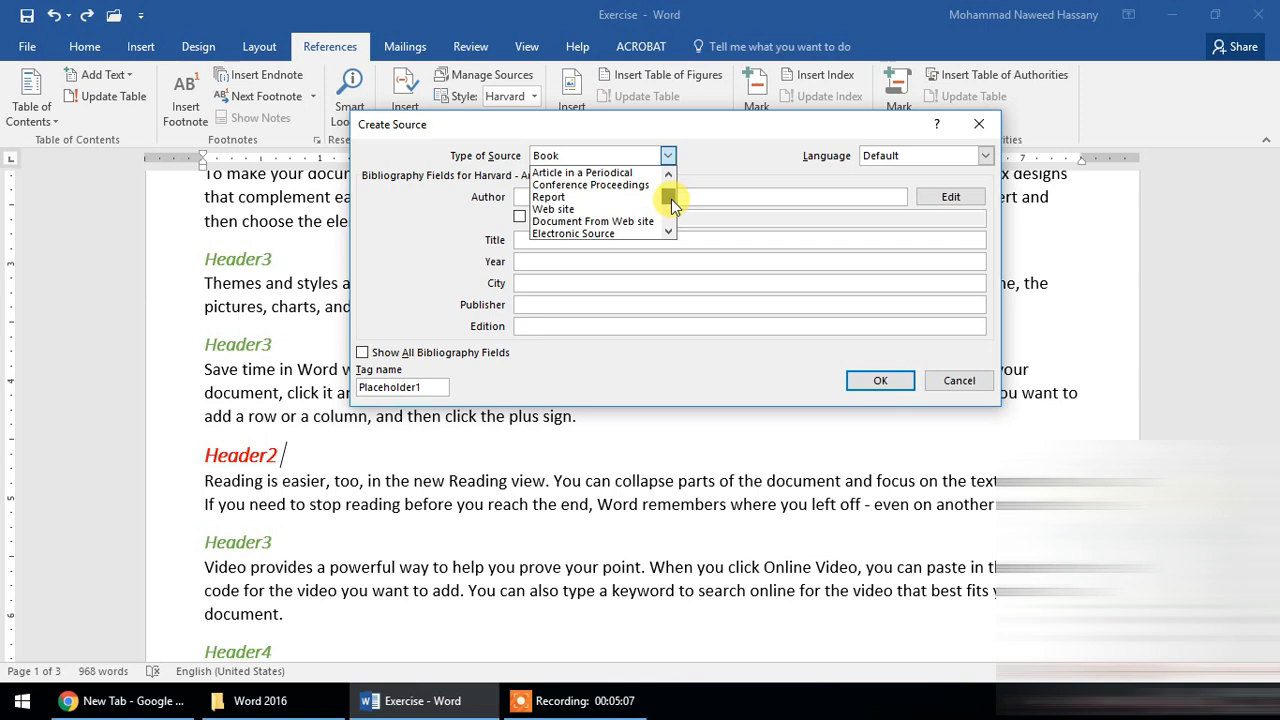
{"action": "left_click", "coordinate": [598, 211]}
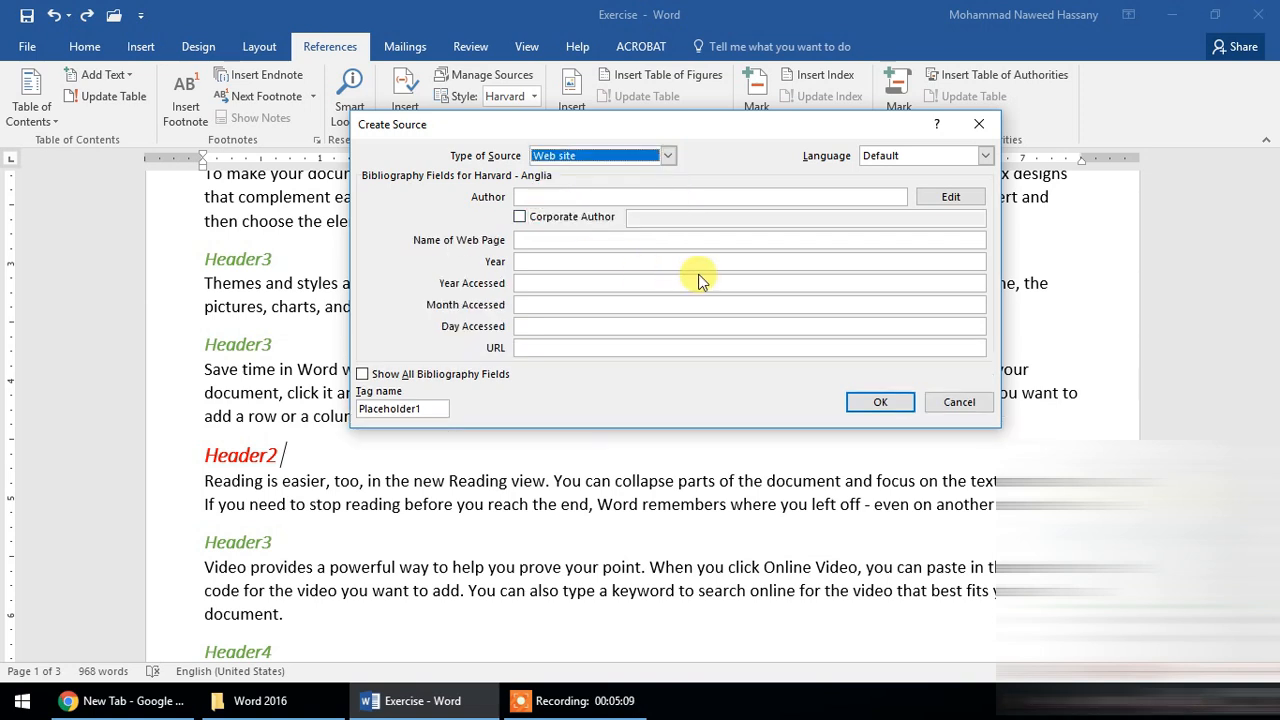
{"action": "left_click_drag", "start_coordinate": [658, 123], "coordinate": [701, 126]}
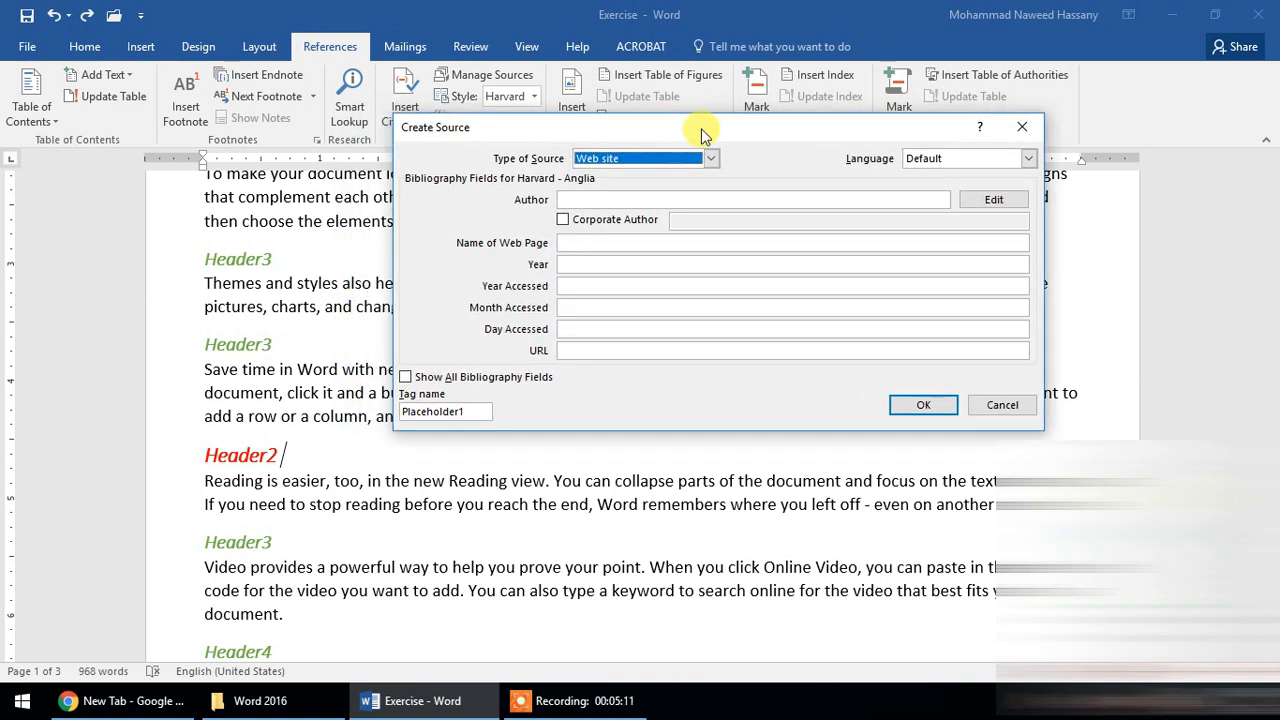
{"action": "left_click", "coordinate": [673, 198]}
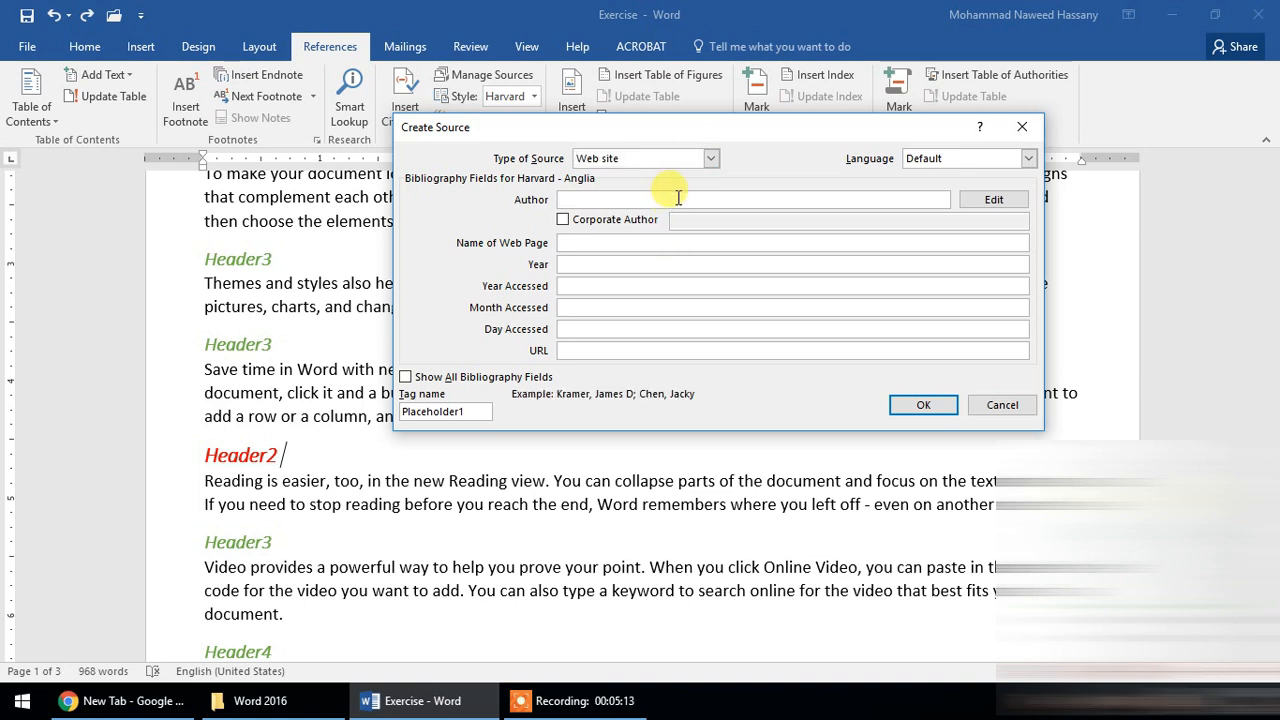
{"action": "type", "text": "www.wikipedia.org"}
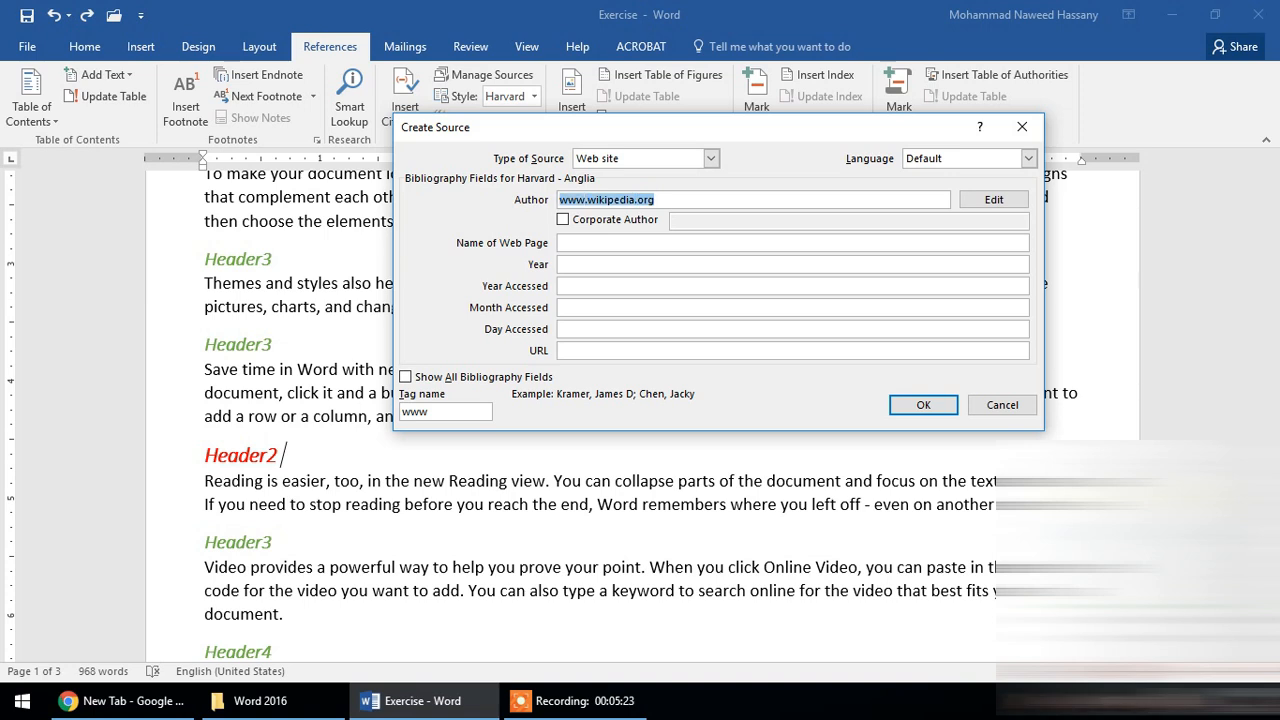
{"action": "key", "text": "BackSpace"}
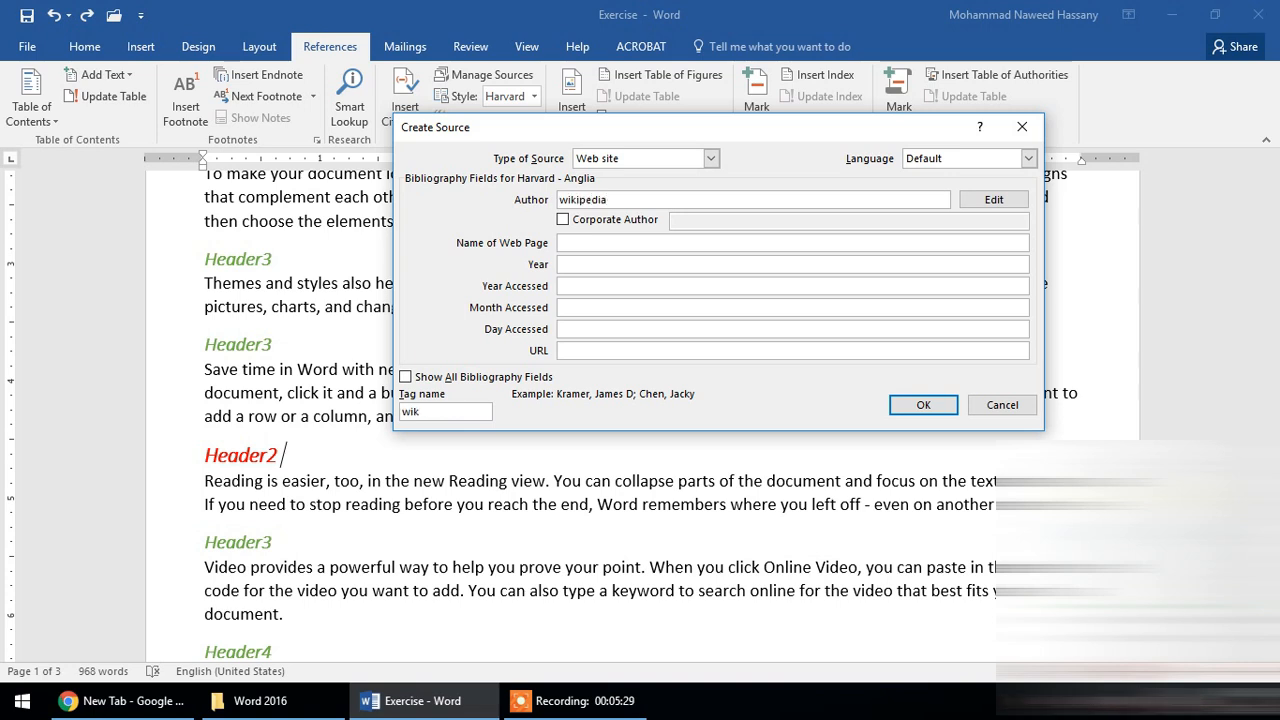
{"action": "left_click", "coordinate": [675, 240]}
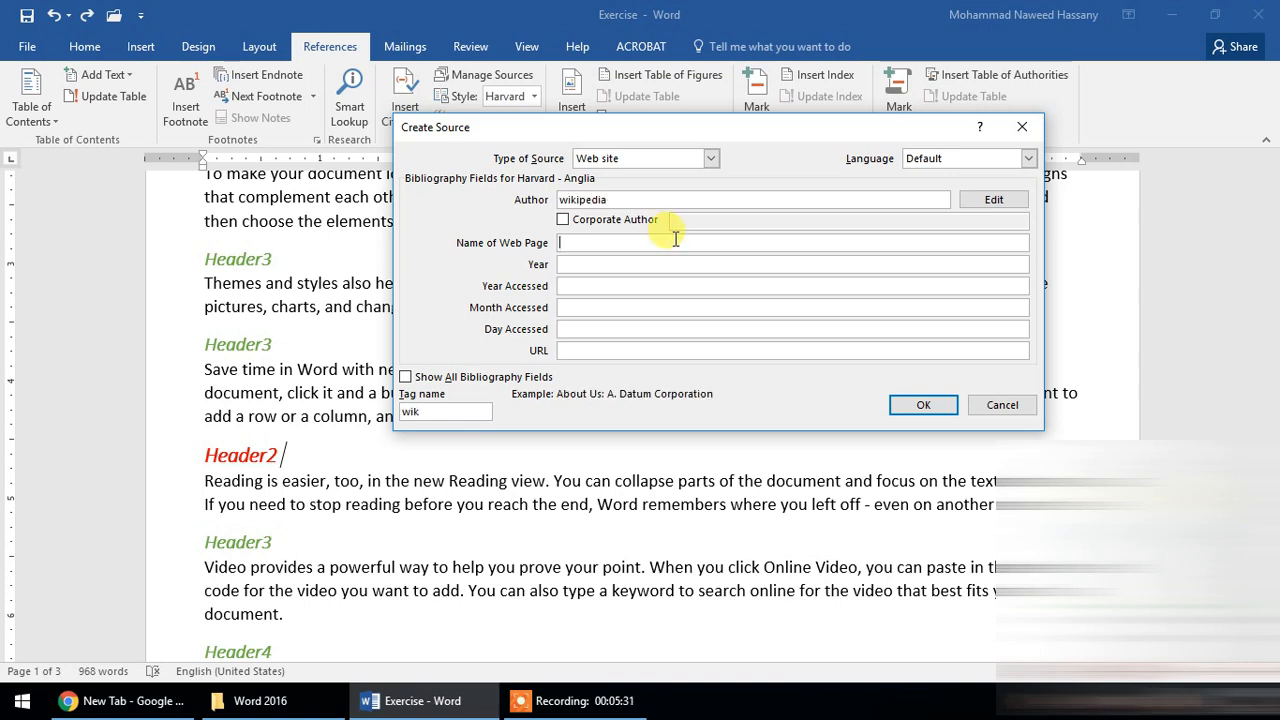
{"action": "type", "text": "wikipedia"}
{"action": "key", "text": "Tab"}
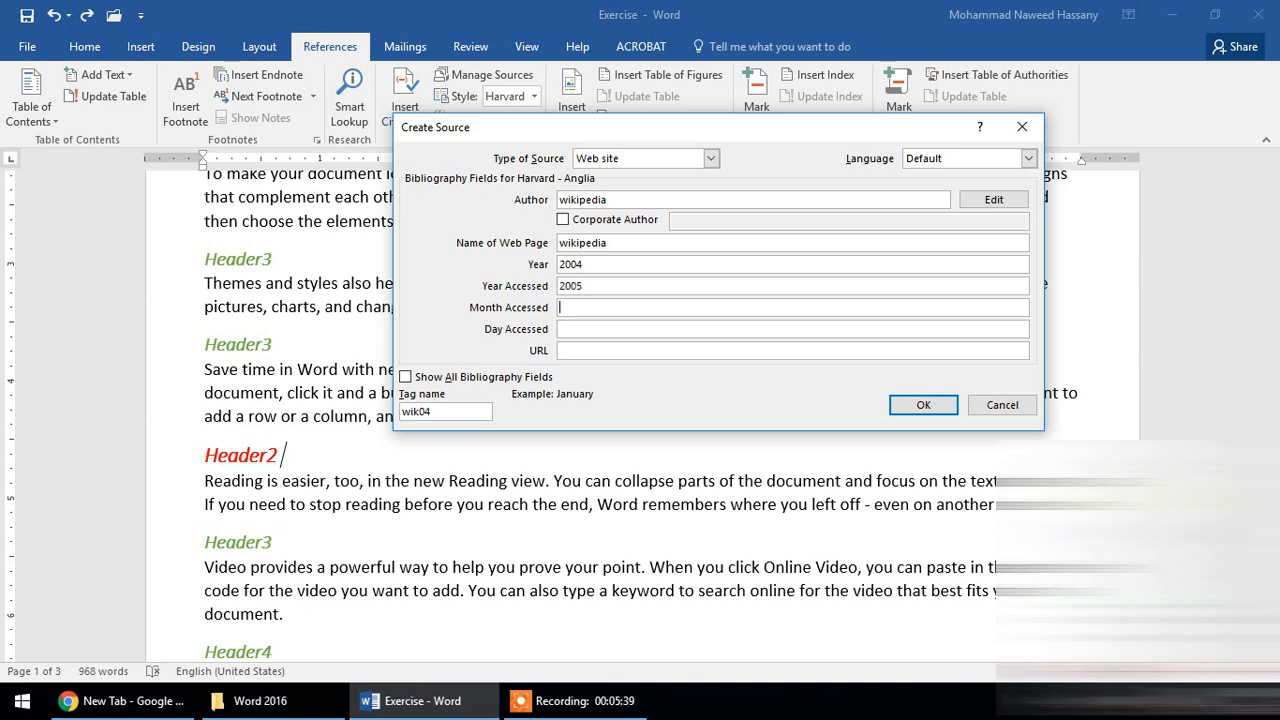
{"action": "key", "text": "Tab"}
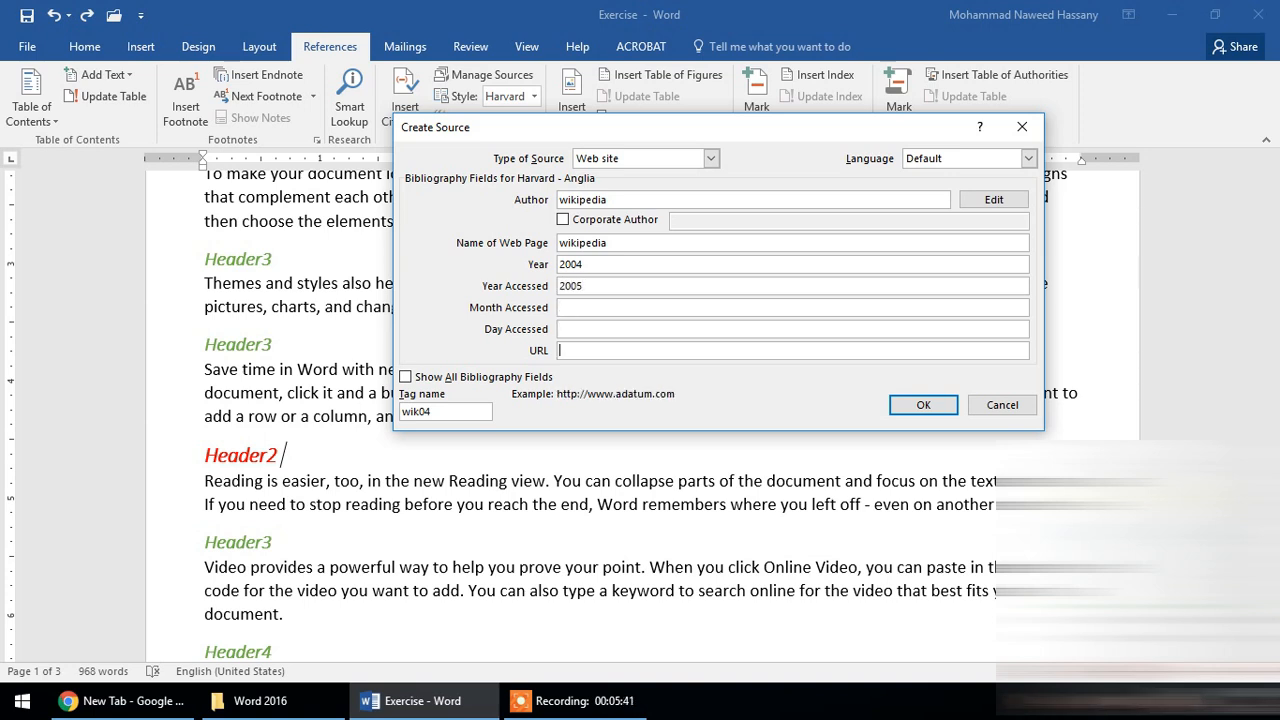
{"action": "type", "text": "www.wikipedia.org"}
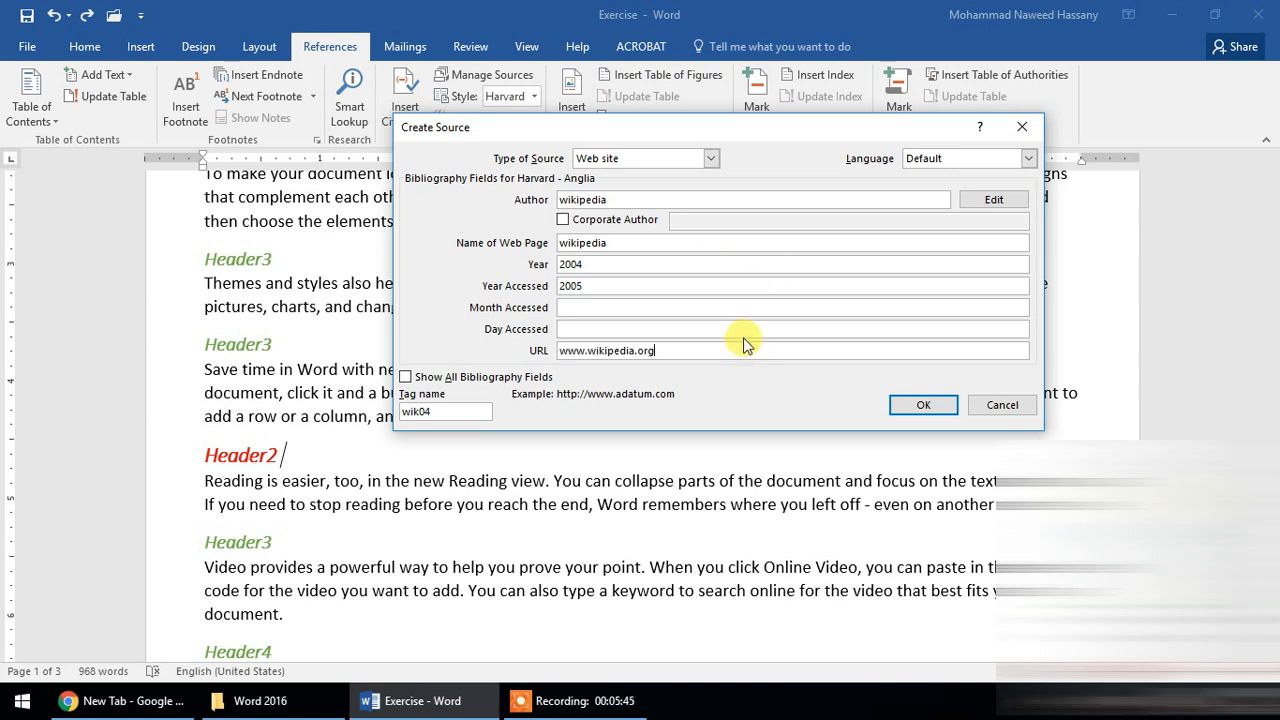
- Show all bibliography fields briefly, hide the extra ones again, and create the web source to insert its citation
{"action": "left_click", "coordinate": [485, 377]}
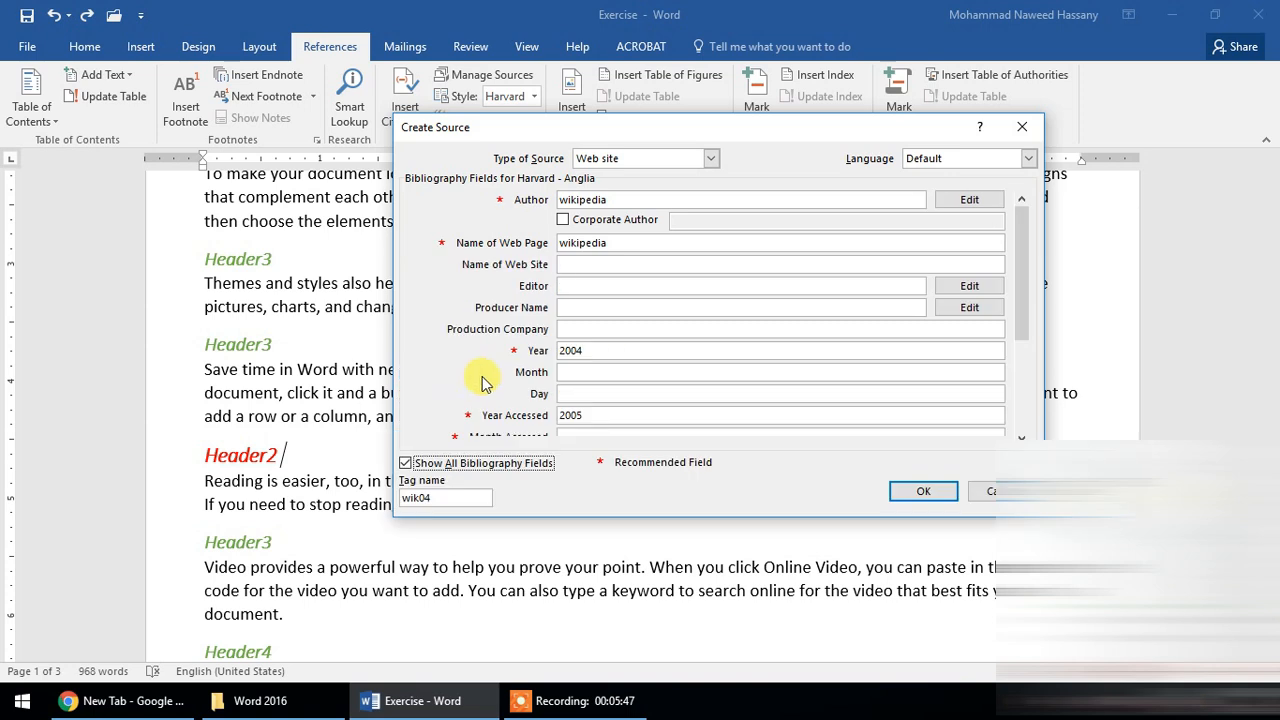
{"action": "left_click", "coordinate": [550, 462]}
{"action": "double_click", "coordinate": [457, 410]}
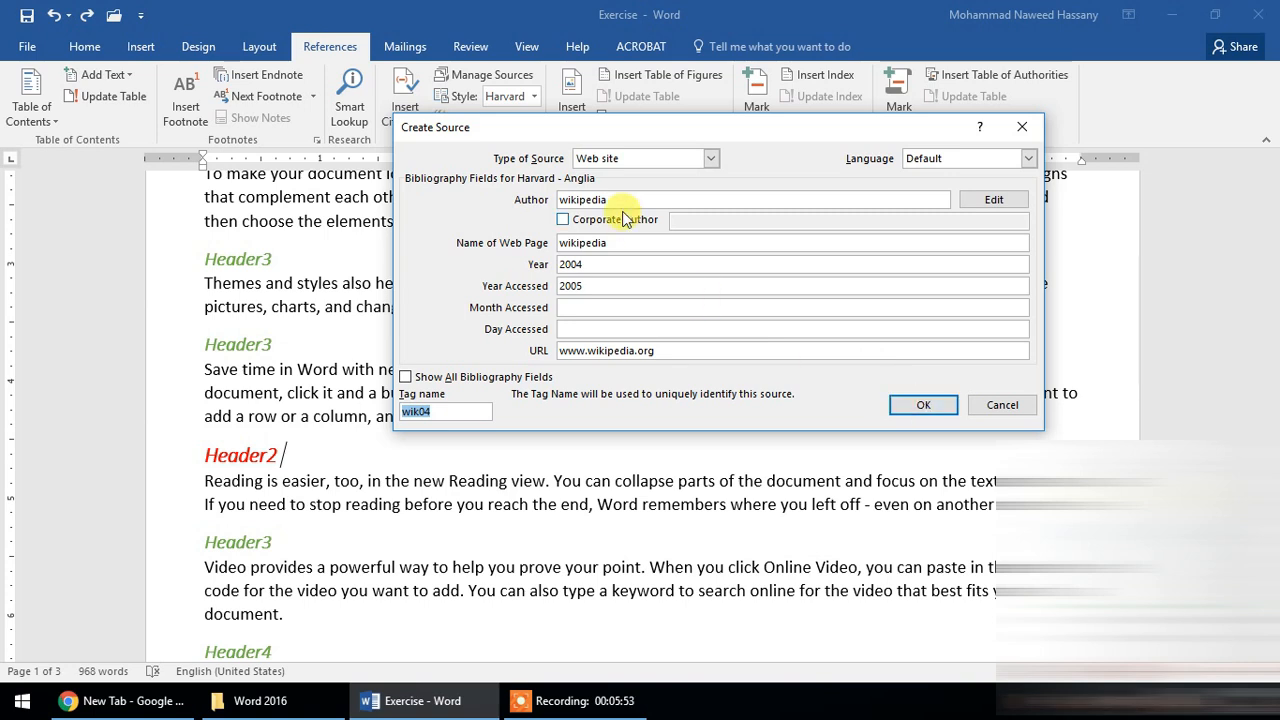
{"action": "left_click", "coordinate": [922, 406]}
{"action": "left_click", "coordinate": [370, 456]}
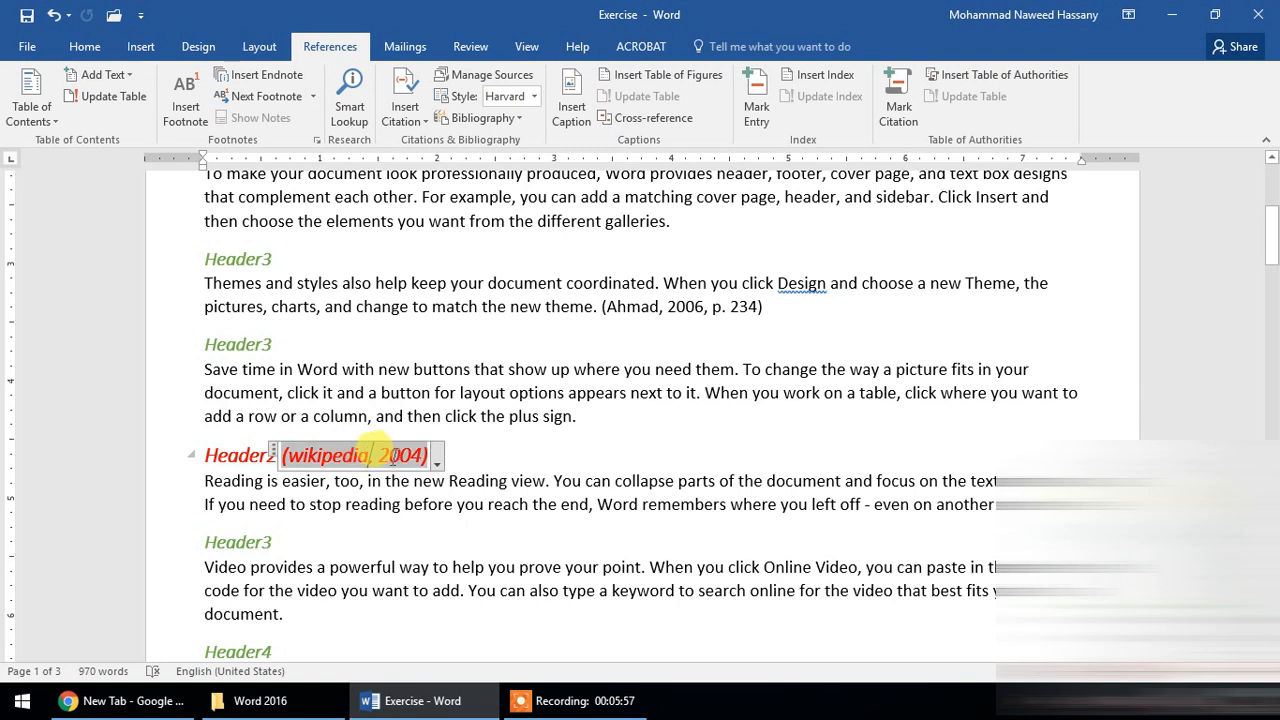
{"action": "left_click", "coordinate": [437, 458]}
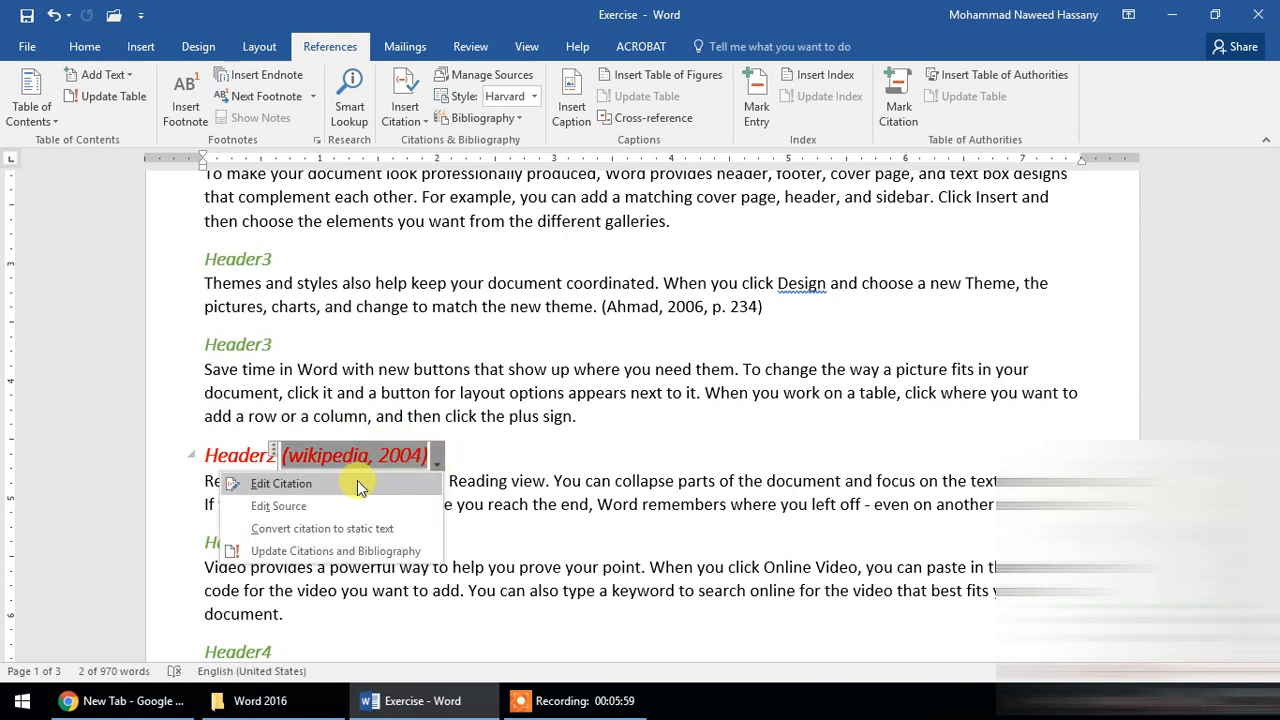
{"action": "left_click", "coordinate": [437, 459]}
{"action": "scroll", "coordinate": [530, 405], "scroll_direction": "down", "scroll_amount": 1}
{"action": "scroll", "coordinate": [518, 388], "scroll_direction": "up", "scroll_amount": 1}
{"action": "scroll", "coordinate": [486, 355], "scroll_direction": "up", "scroll_amount": 1}
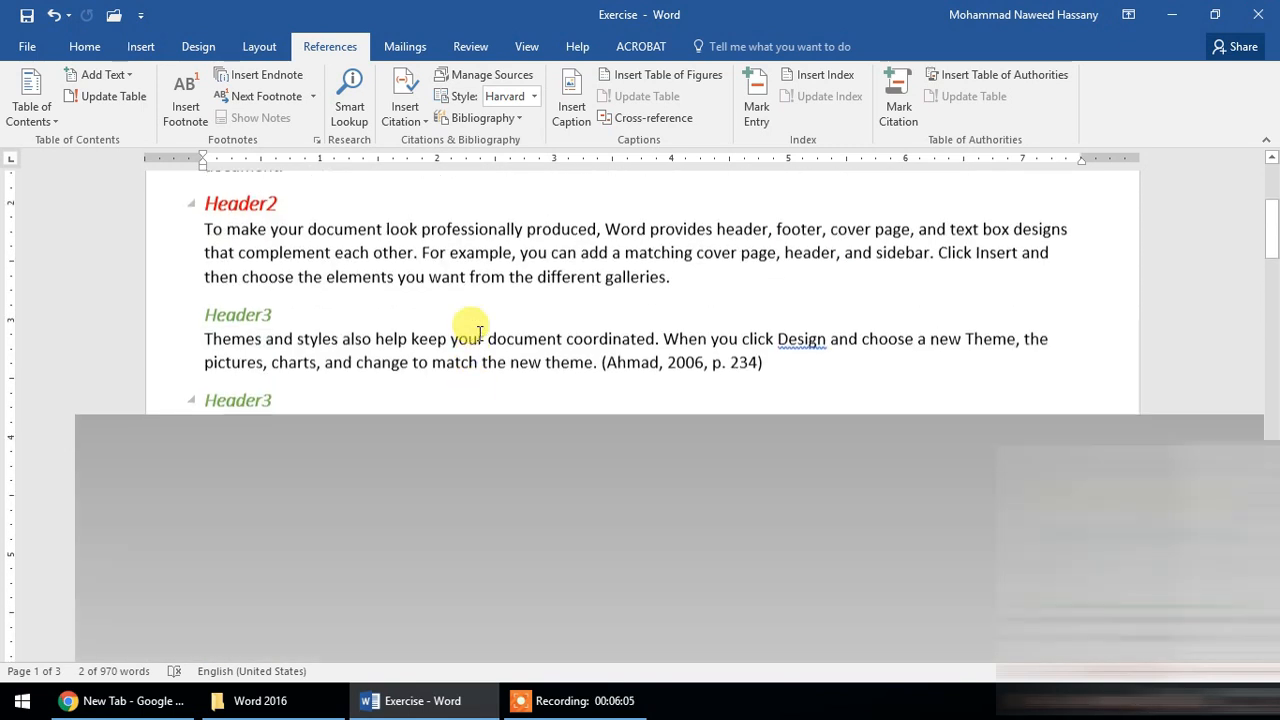
{"action": "left_click", "coordinate": [479, 337]}
{"action": "left_click", "coordinate": [450, 511]}
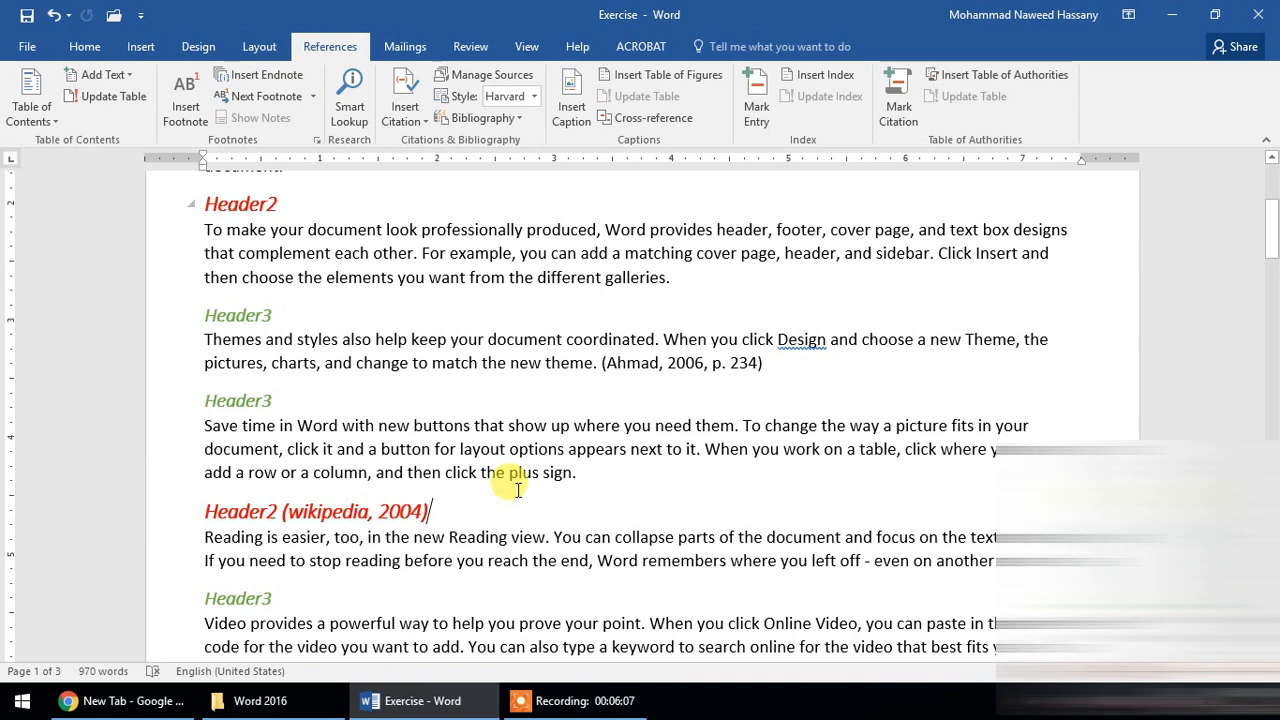
- Insert a citation placeholder named journal after the green Header3 heading below the Header2 wikipedia citation
{"action": "scroll", "coordinate": [500, 455], "scroll_direction": "down", "scroll_amount": 2}
{"action": "scroll", "coordinate": [580, 420], "scroll_direction": "down", "scroll_amount": 2}
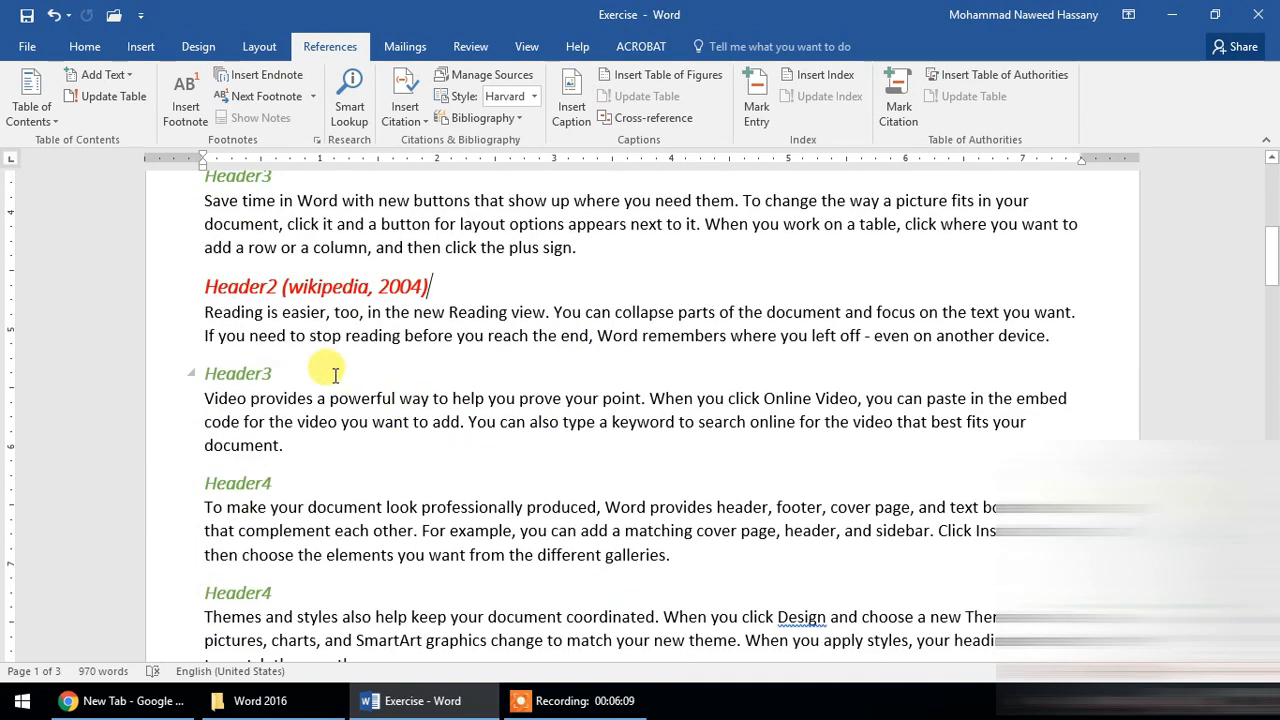
{"action": "left_click", "coordinate": [400, 118]}
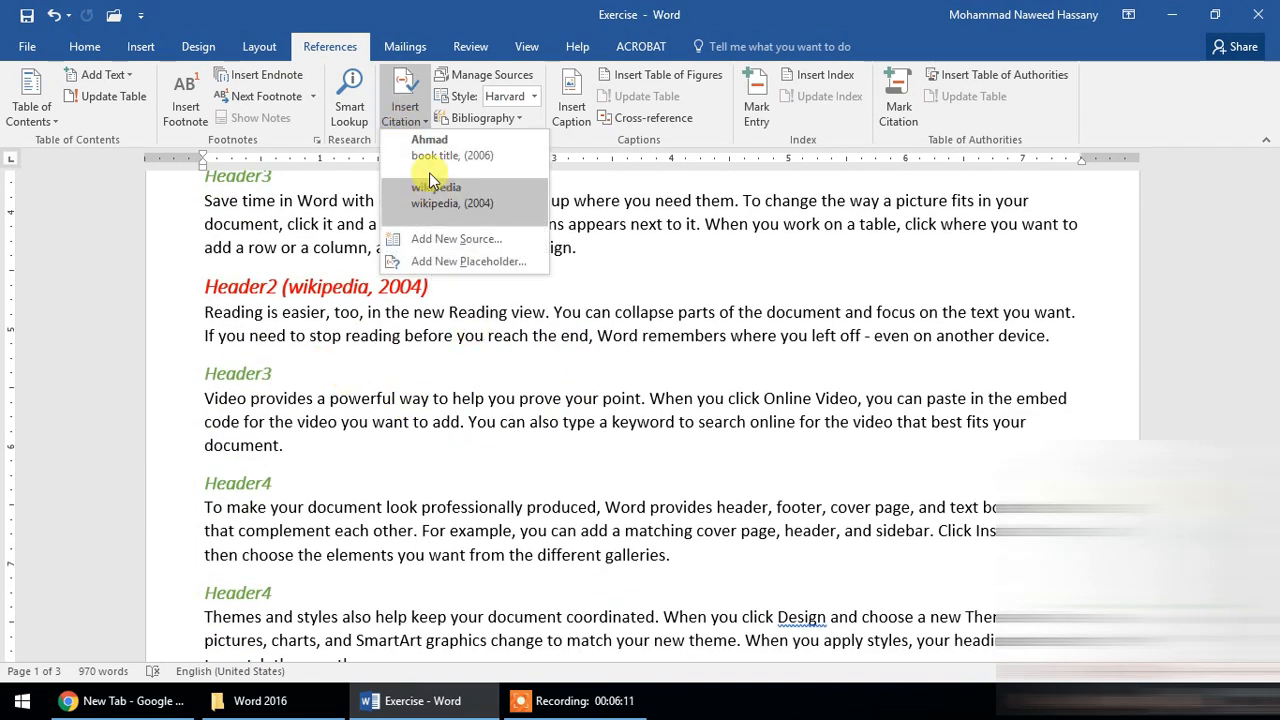
{"action": "left_click", "coordinate": [463, 261]}
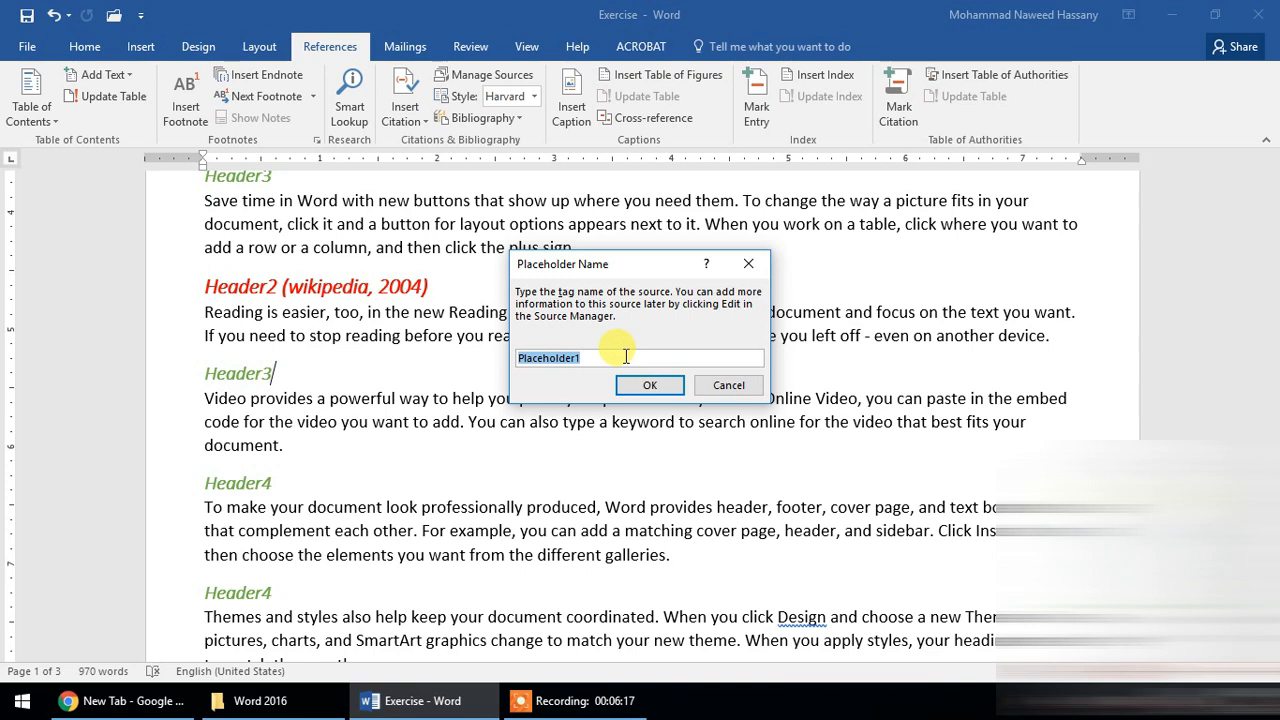
{"action": "type", "text": "J"}
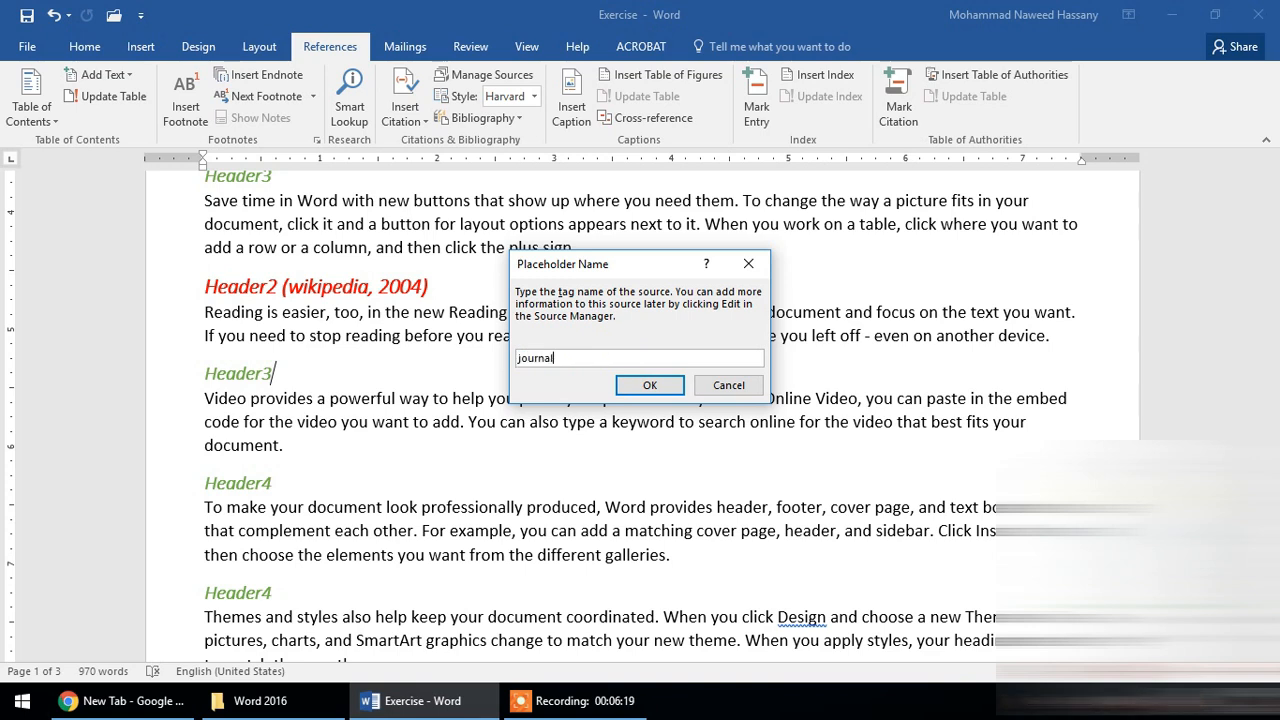
{"action": "left_click", "coordinate": [649, 385]}
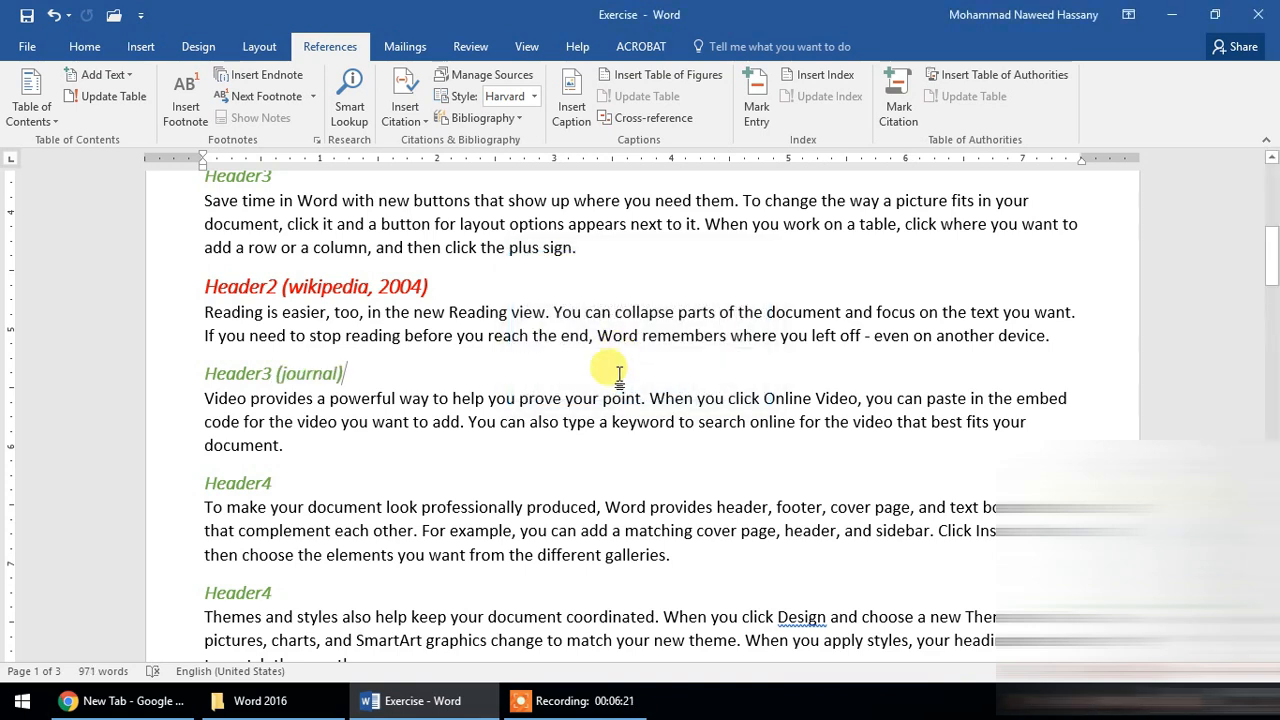
- Open the source behind the journal placeholder citation for editing and set its type to Journal Article
{"action": "left_click", "coordinate": [359, 370]}
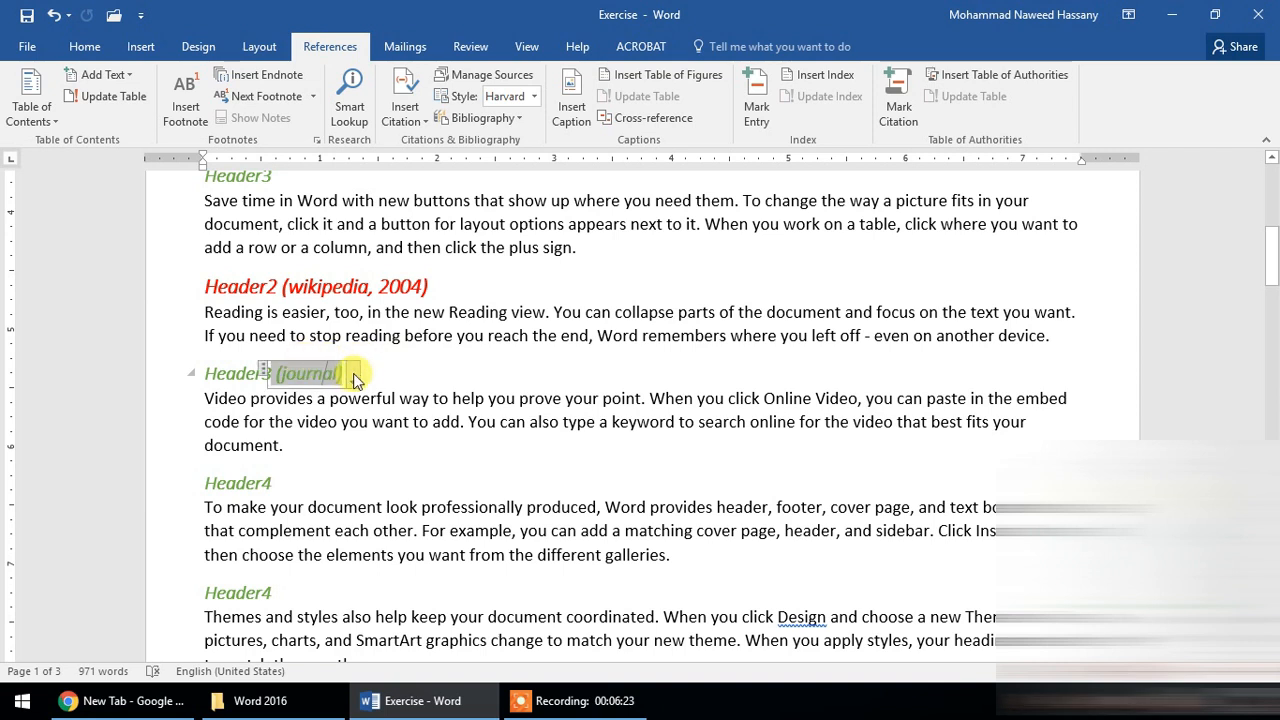
{"action": "left_click", "coordinate": [355, 380]}
{"action": "left_click", "coordinate": [265, 423]}
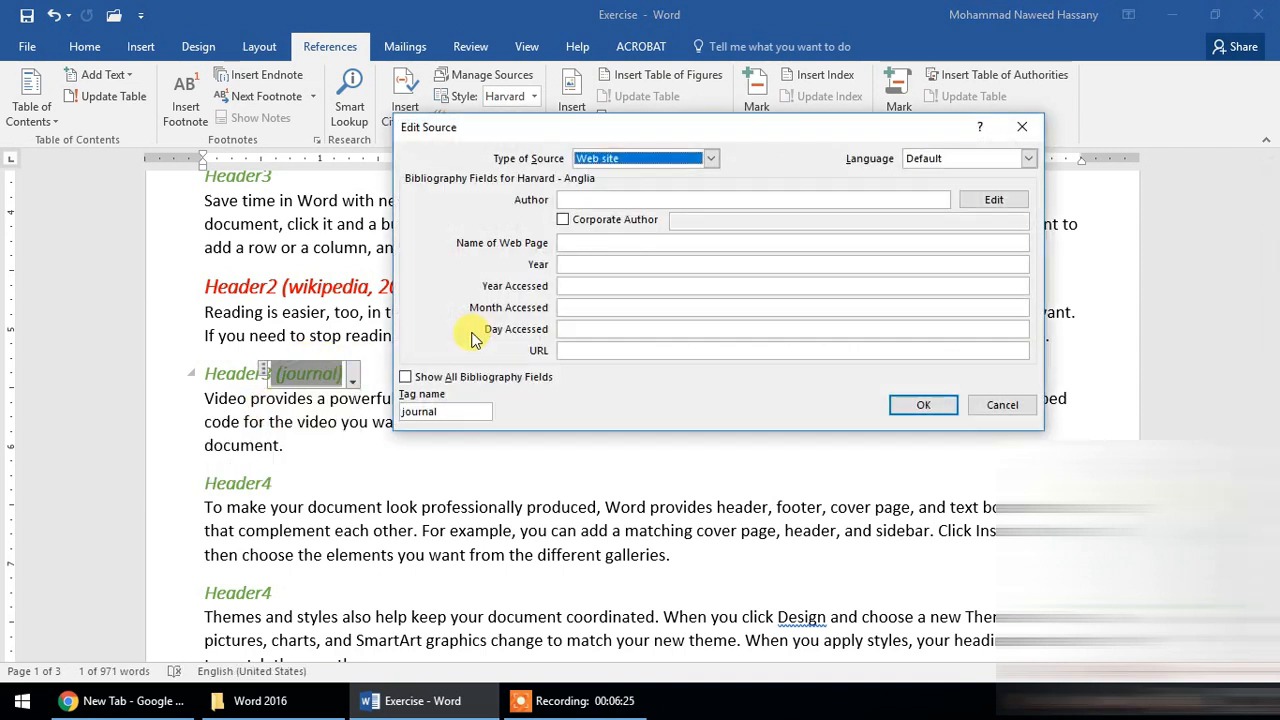
{"action": "left_click", "coordinate": [711, 158]}
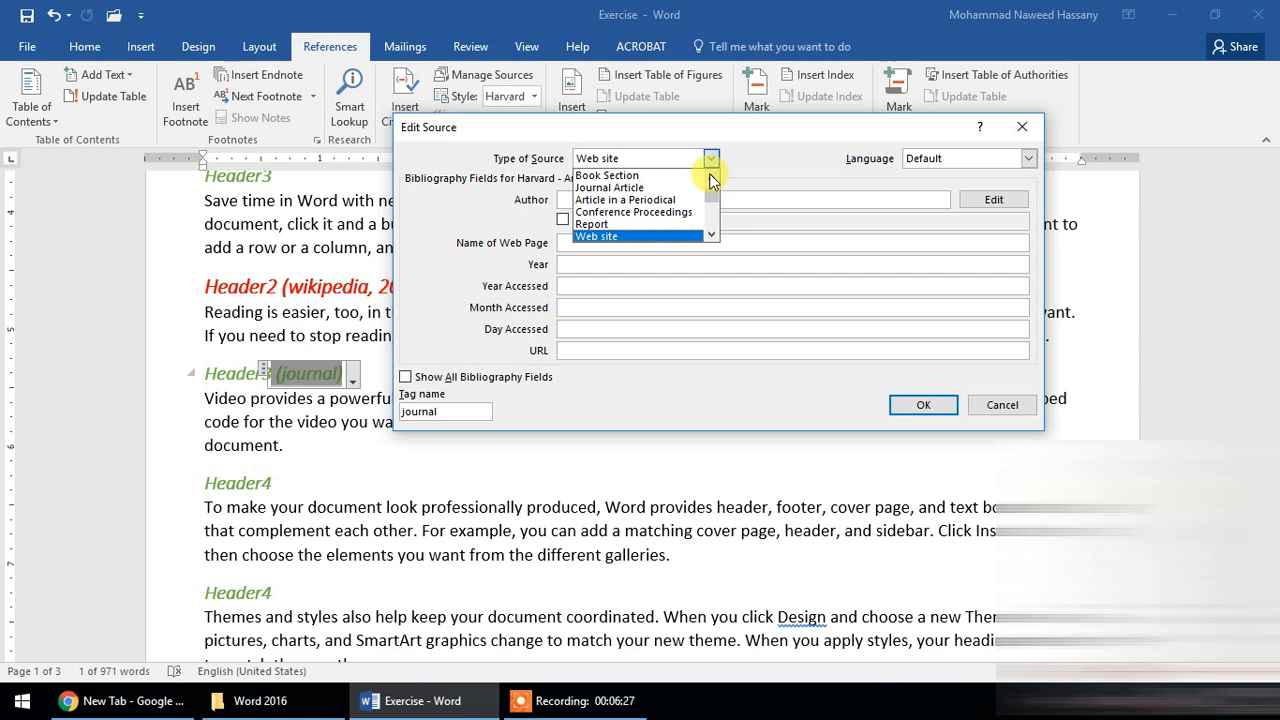
{"action": "left_click", "coordinate": [686, 187]}
{"action": "left_click", "coordinate": [711, 158]}
{"action": "scroll", "coordinate": [706, 197], "scroll_direction": "down", "scroll_amount": 4}
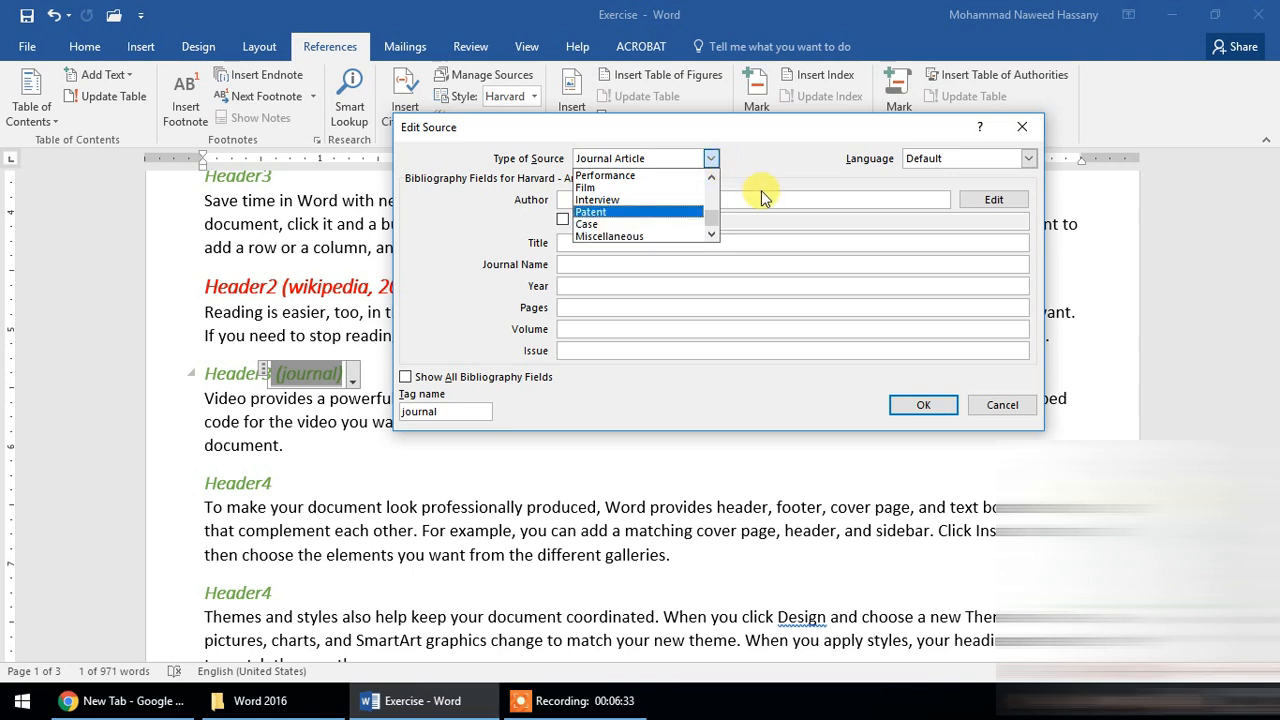
{"action": "left_click", "coordinate": [758, 195]}
- Fill in the journal source with the author's name, title adfasdfasd, journal name asdfadsf, year 4234 and pages 34, and save it
{"action": "left_click", "coordinate": [677, 200]}
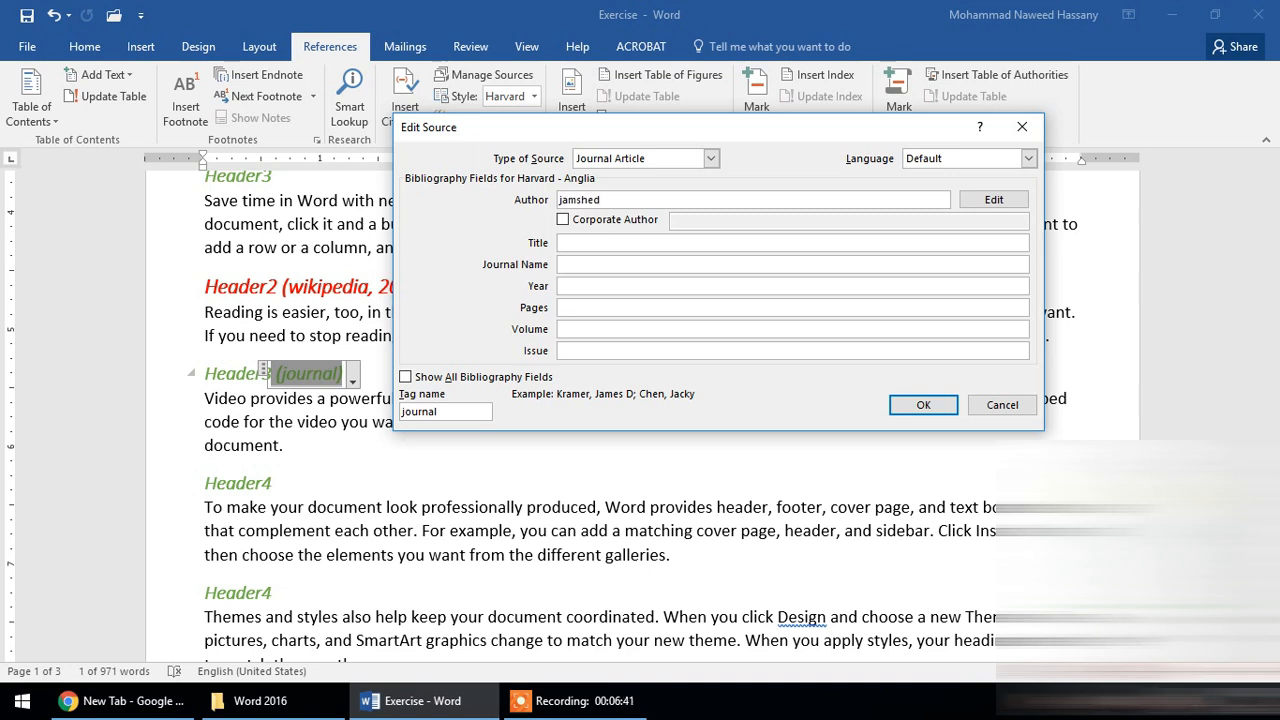
{"action": "left_click", "coordinate": [669, 242]}
{"action": "type", "text": "adfasdfasd"}
{"action": "left_click", "coordinate": [653, 264]}
{"action": "type", "text": "asdfadsf"}
{"action": "left_click", "coordinate": [657, 286]}
{"action": "type", "text": "ds"}
{"action": "type", "text": "4234"}
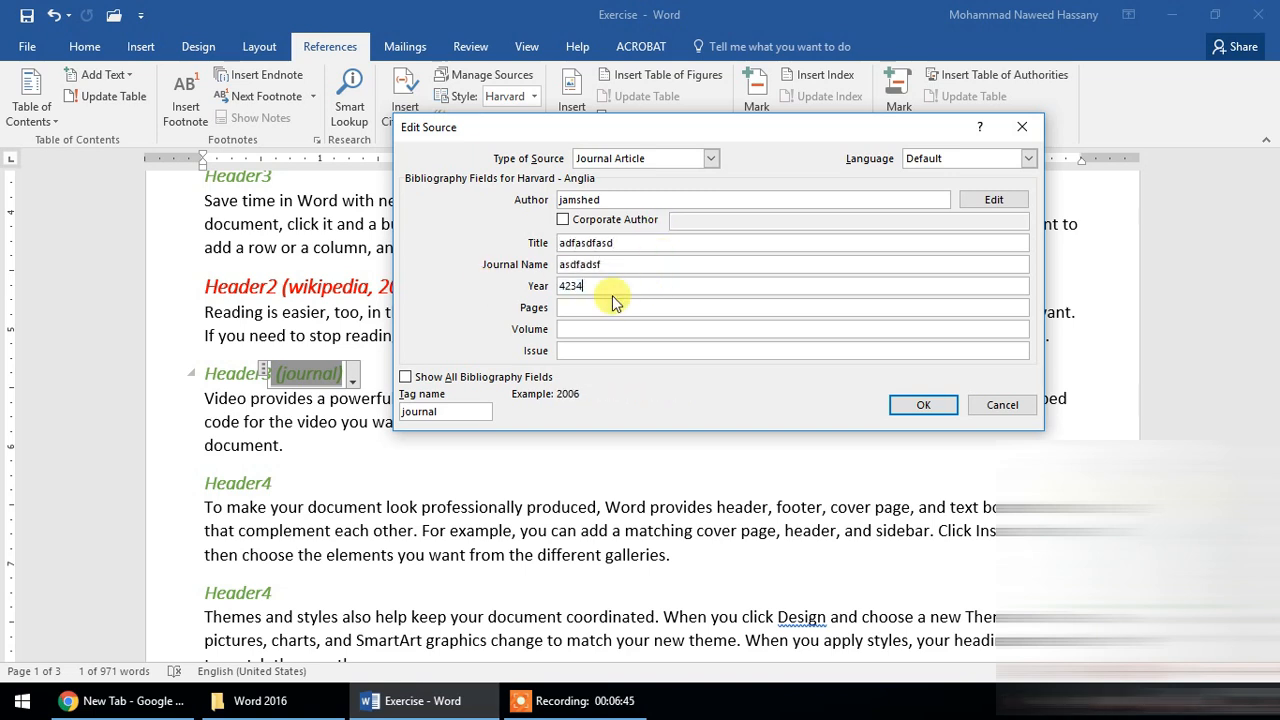
{"action": "left_click", "coordinate": [621, 308]}
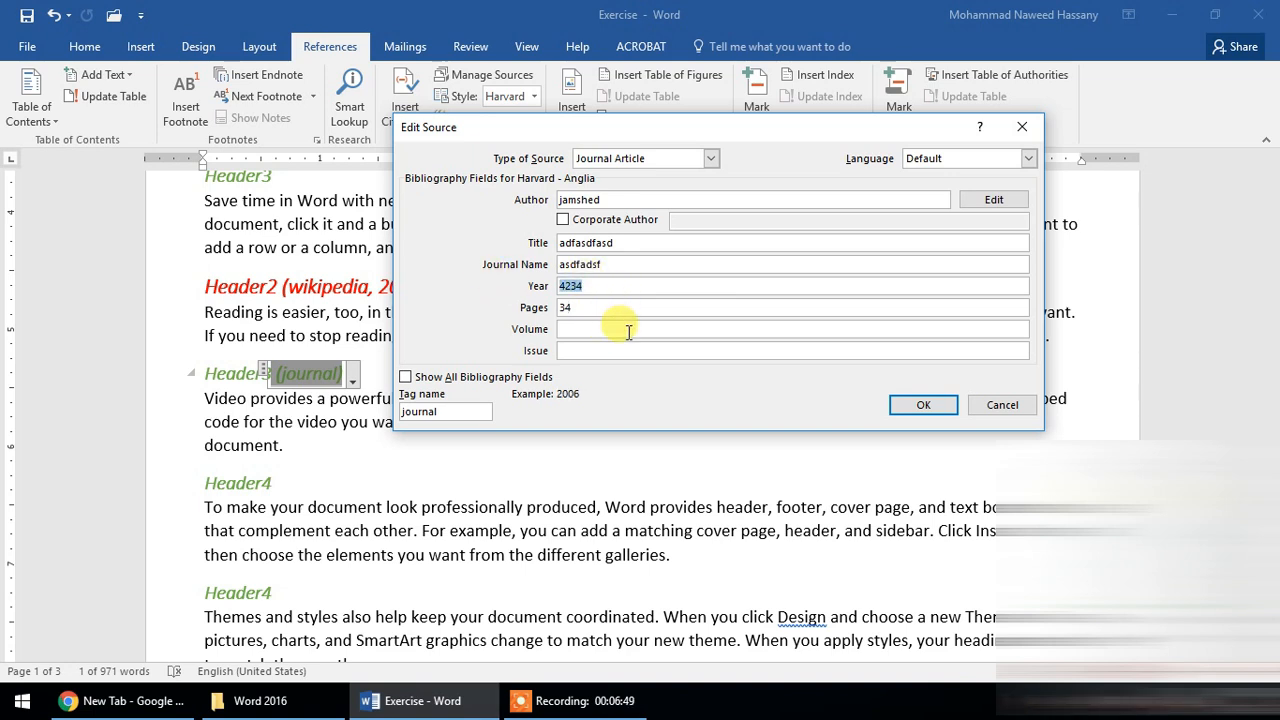
{"action": "left_click", "coordinate": [922, 405]}
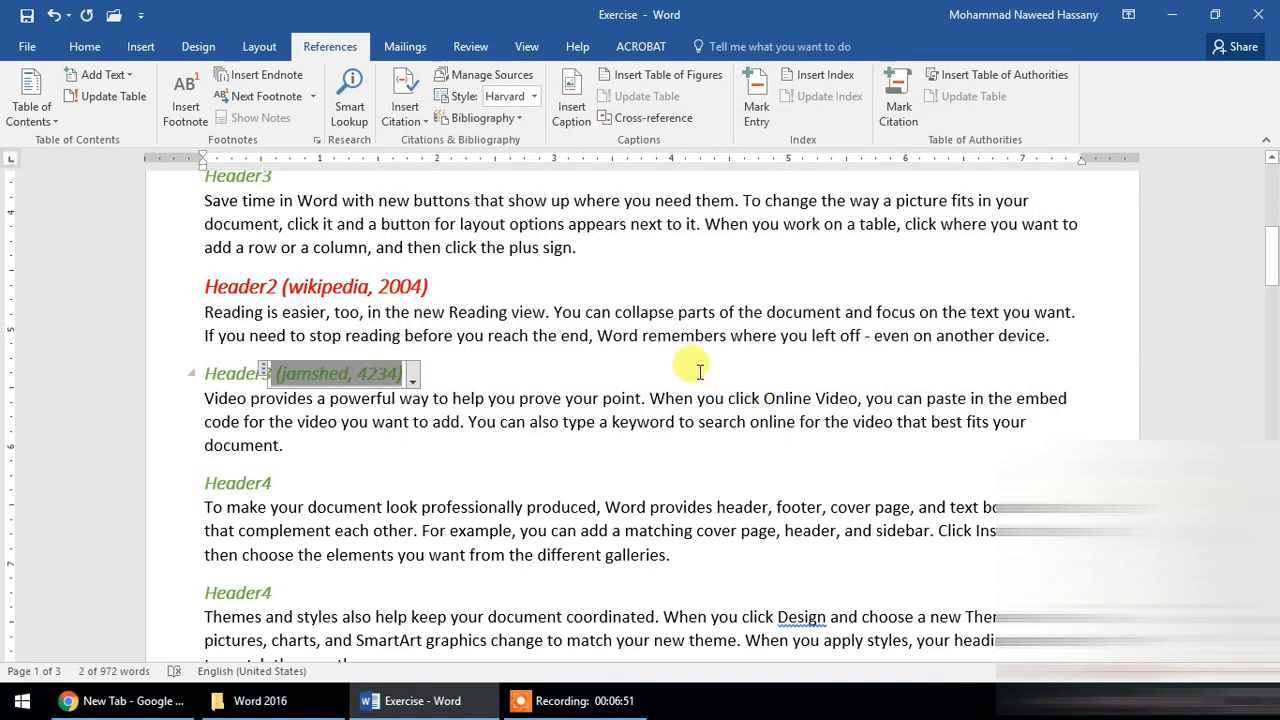
- Try the GB7714, APA, IEEE and SIST02 bibliography styles one after another on the document's citations
{"action": "scroll", "coordinate": [540, 350], "scroll_direction": "up", "scroll_amount": 2}
{"action": "left_click", "coordinate": [533, 360]}
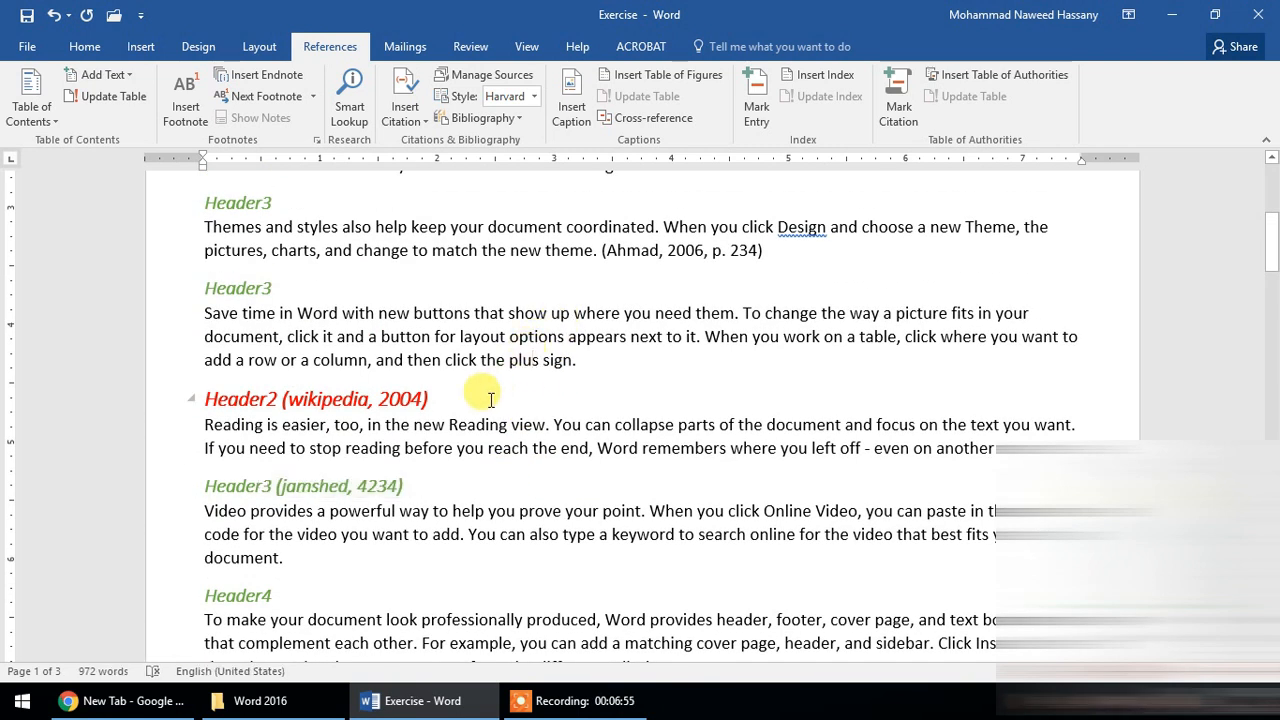
{"action": "left_click", "coordinate": [532, 96]}
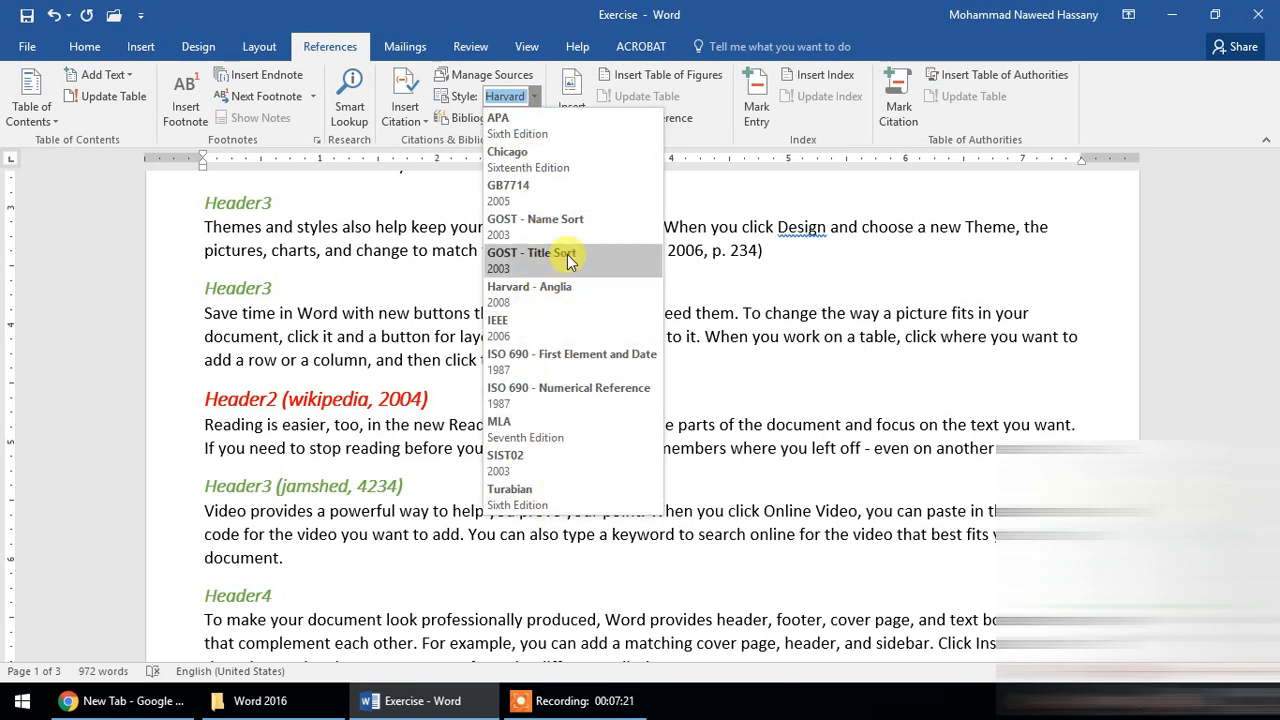
{"action": "left_click", "coordinate": [548, 195]}
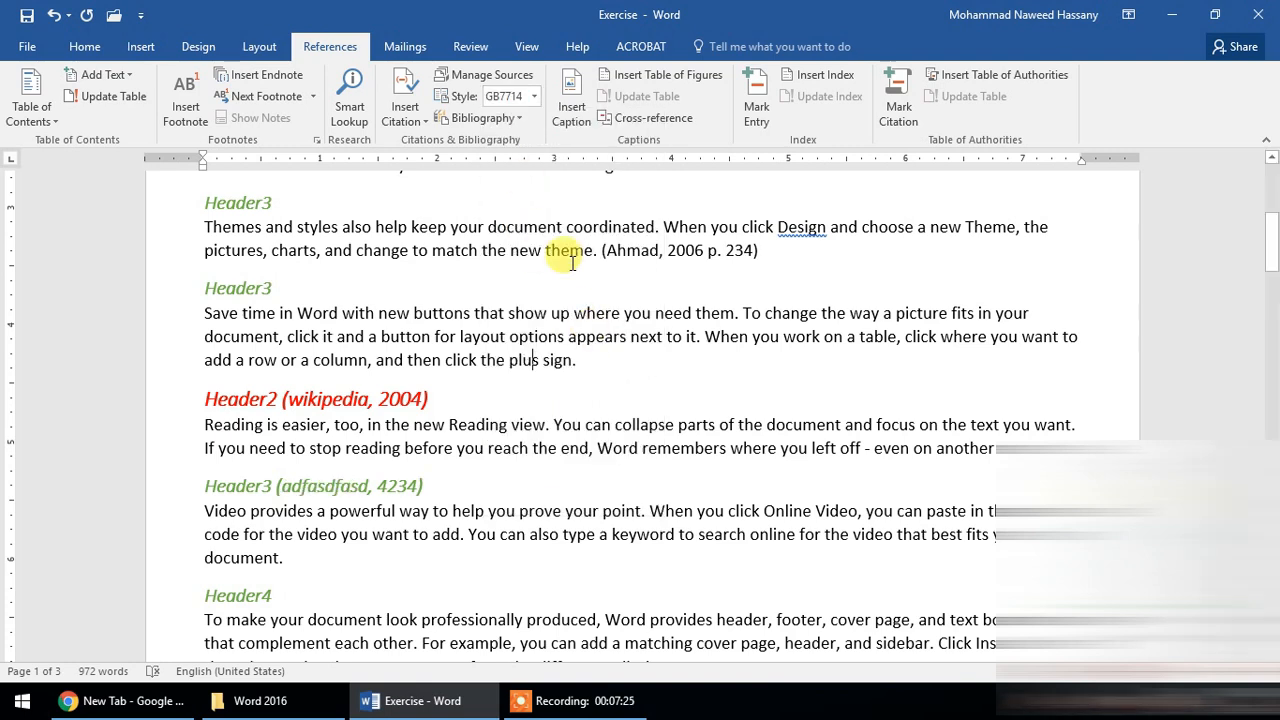
{"action": "left_click", "coordinate": [532, 96]}
{"action": "left_click", "coordinate": [526, 138]}
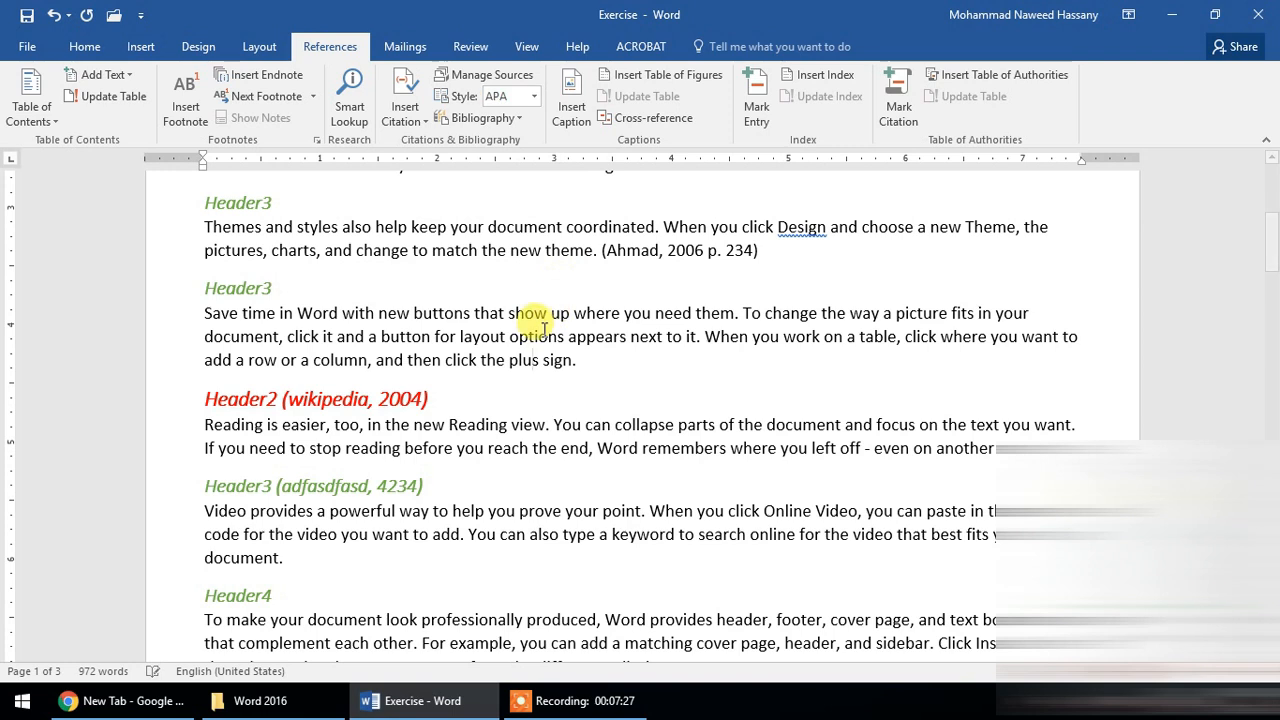
{"action": "left_click", "coordinate": [534, 96]}
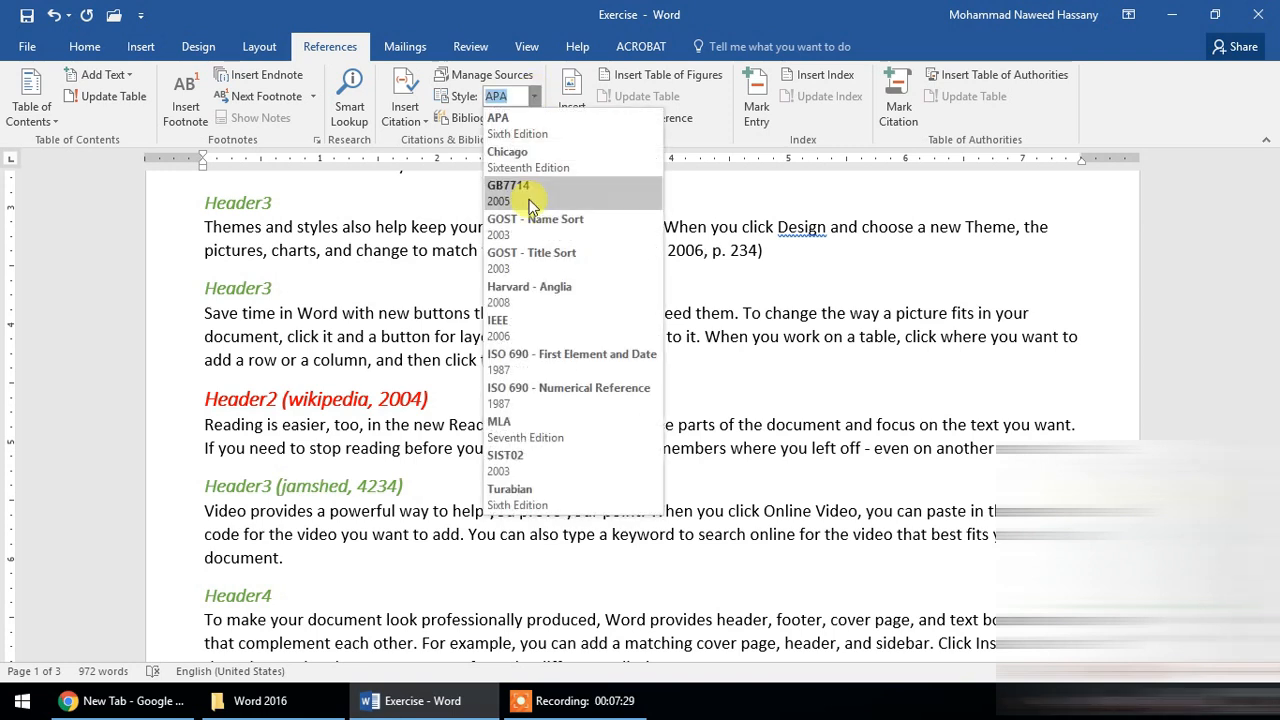
{"action": "left_click", "coordinate": [563, 322]}
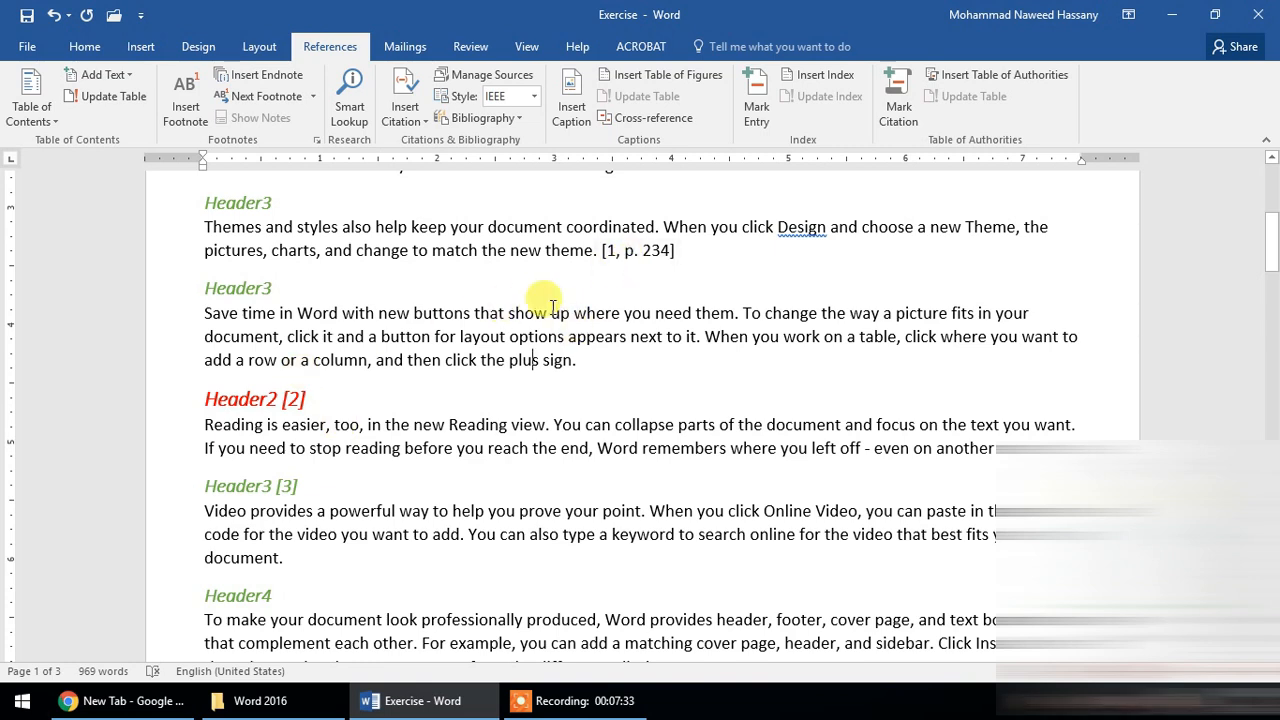
{"action": "left_click", "coordinate": [534, 96]}
{"action": "left_click", "coordinate": [537, 463]}
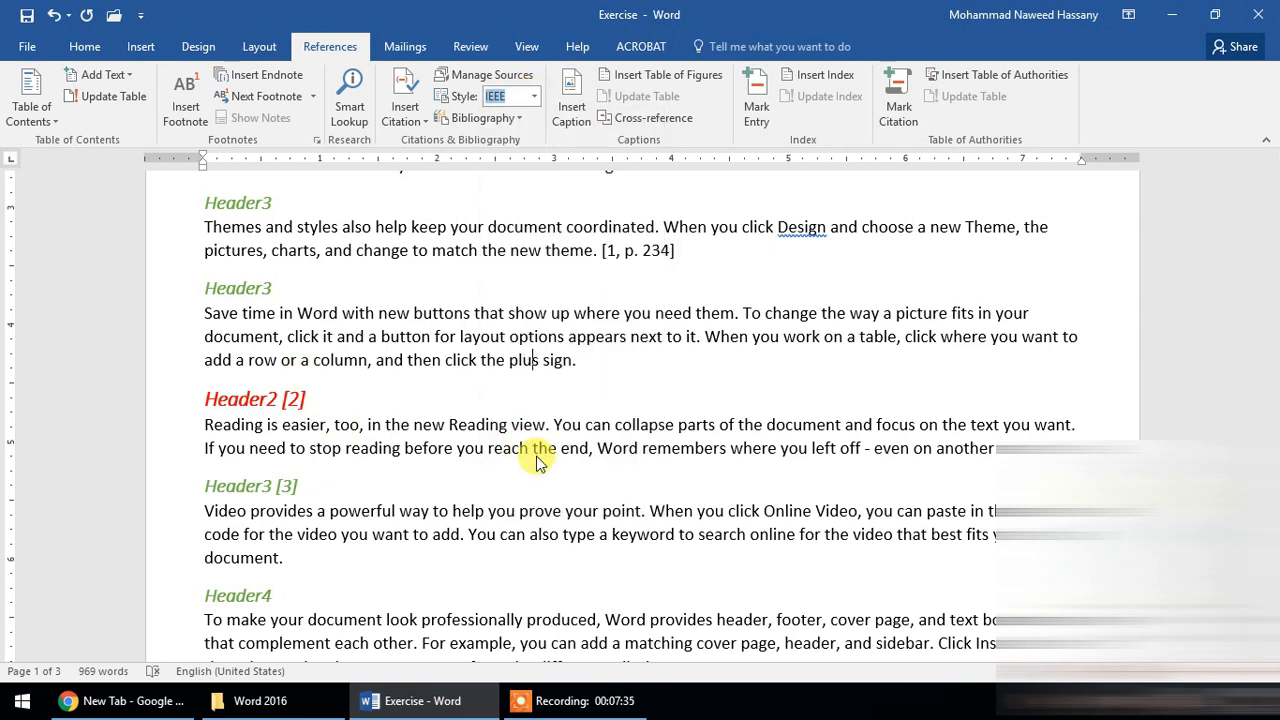
- Set the document's bibliography style to Chicago, Sixteenth Edition
{"action": "left_click", "coordinate": [534, 96]}
{"action": "left_click", "coordinate": [550, 150]}
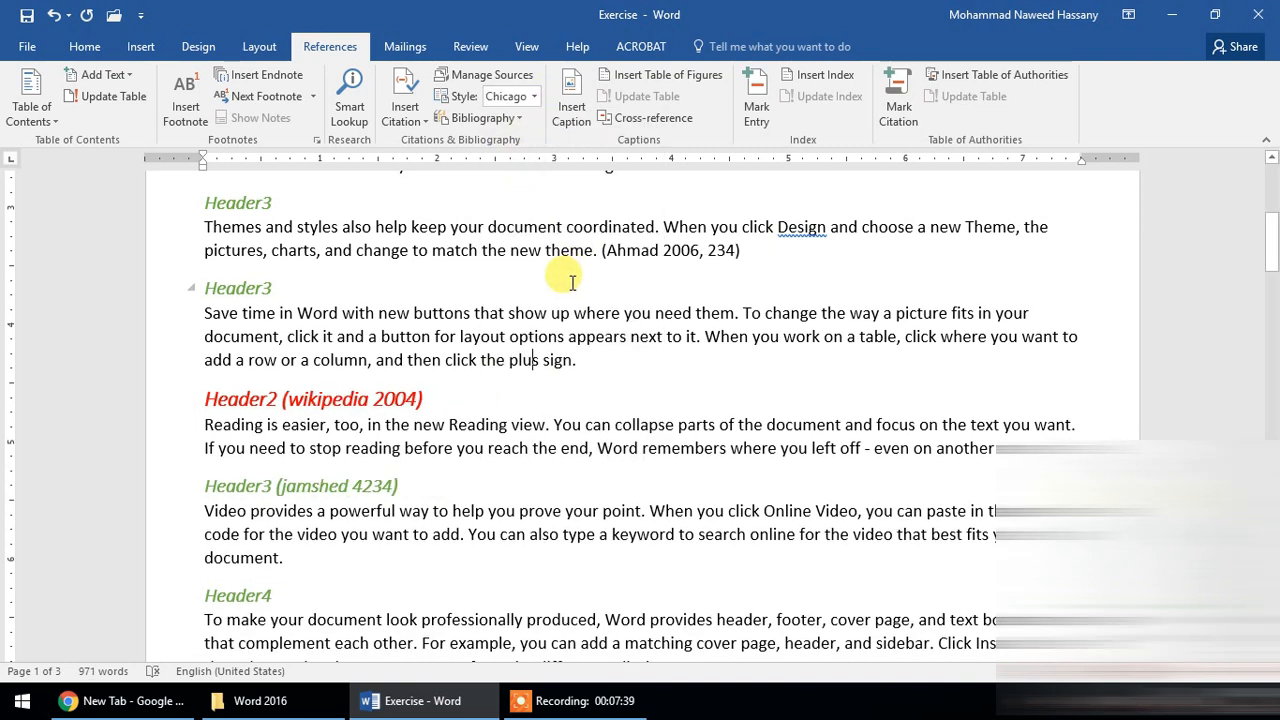
{"action": "scroll", "coordinate": [565, 335], "scroll_direction": "up", "scroll_amount": 1}
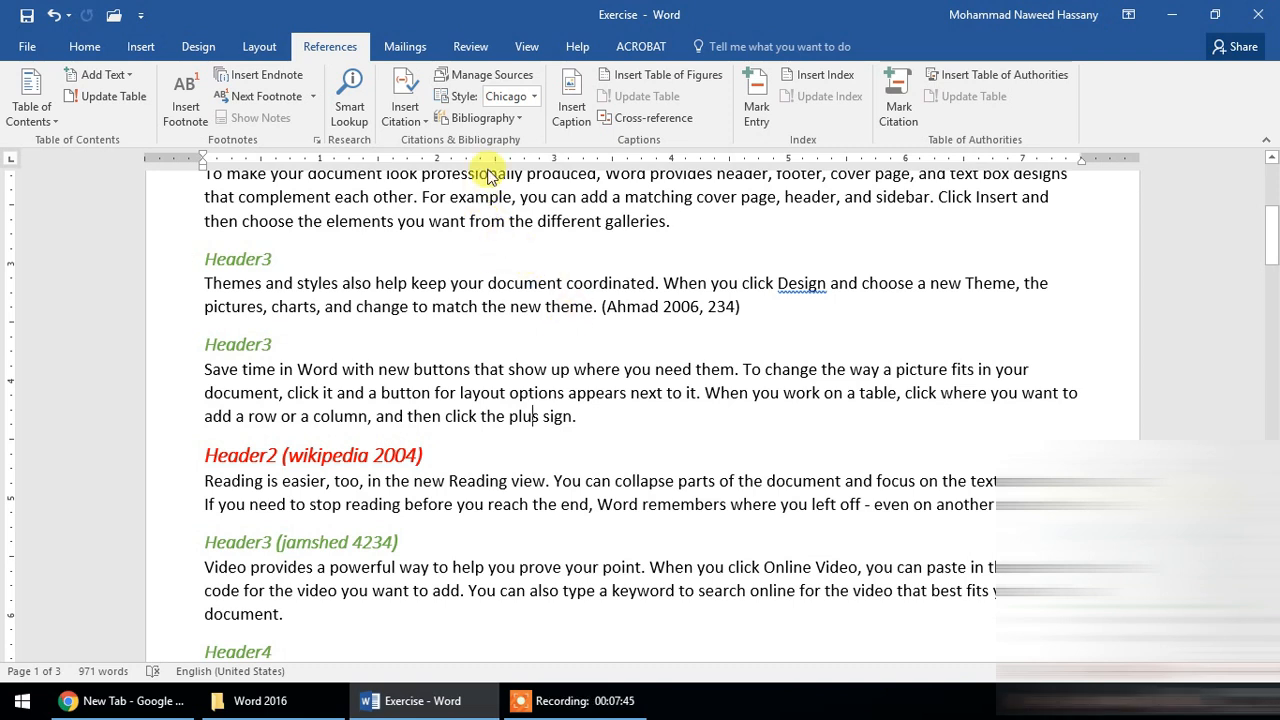
- Preview the master list's book and wikipedia sources in the source manager, and copy the 4234 journal article from the current list into it
{"action": "left_click", "coordinate": [492, 74]}
{"action": "left_click", "coordinate": [353, 237]}
{"action": "left_click", "coordinate": [341, 224]}
{"action": "left_click", "coordinate": [342, 237]}
{"action": "left_click", "coordinate": [350, 225]}
{"action": "left_click", "coordinate": [355, 238]}
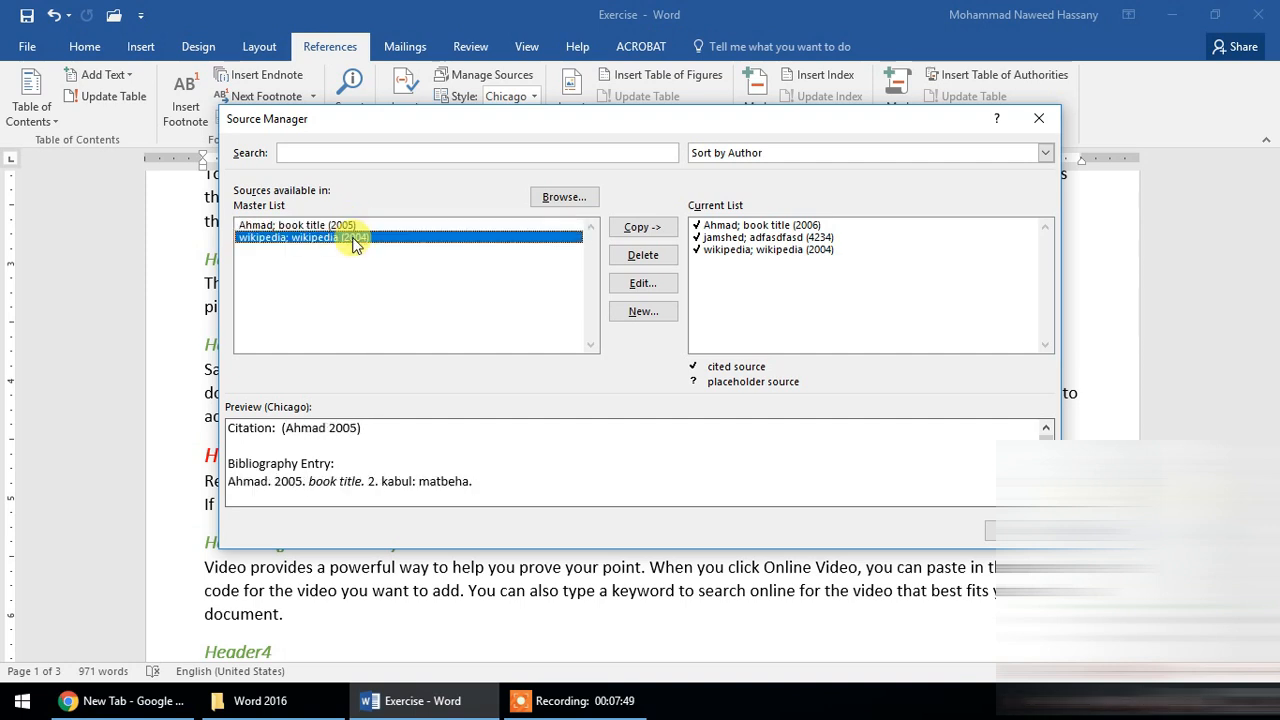
{"action": "left_click", "coordinate": [750, 238]}
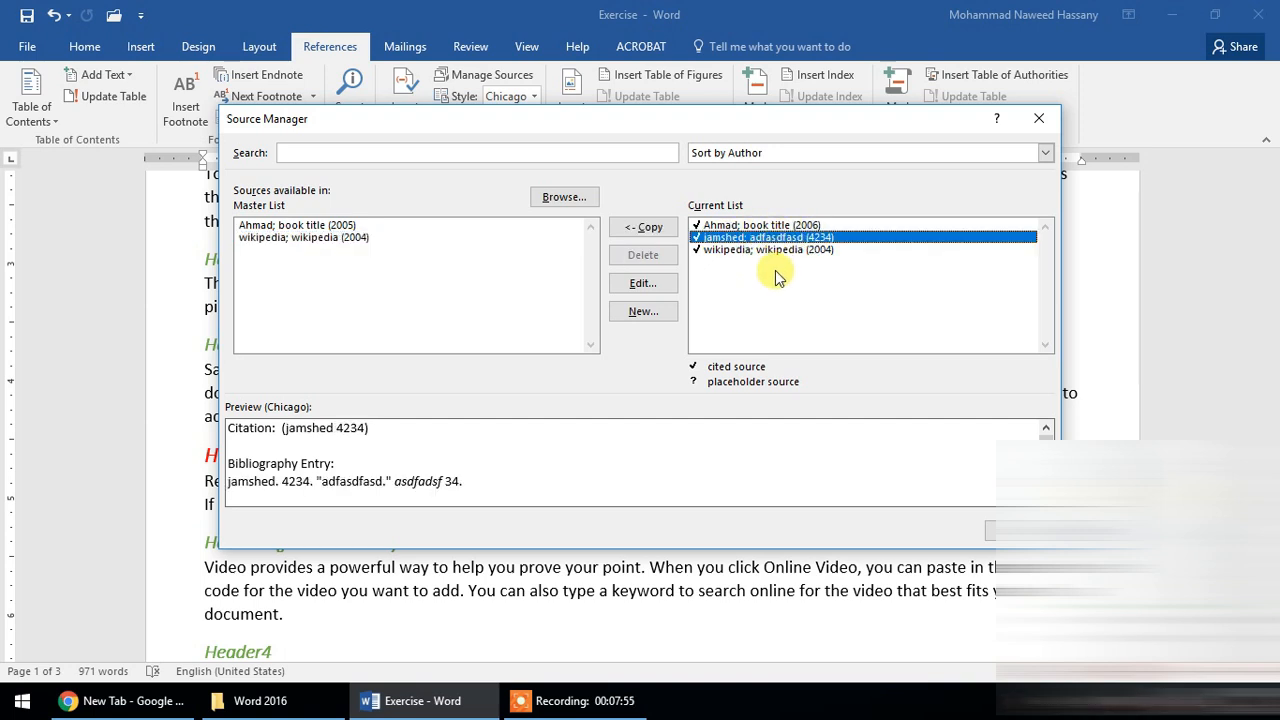
{"action": "left_click", "coordinate": [643, 227]}
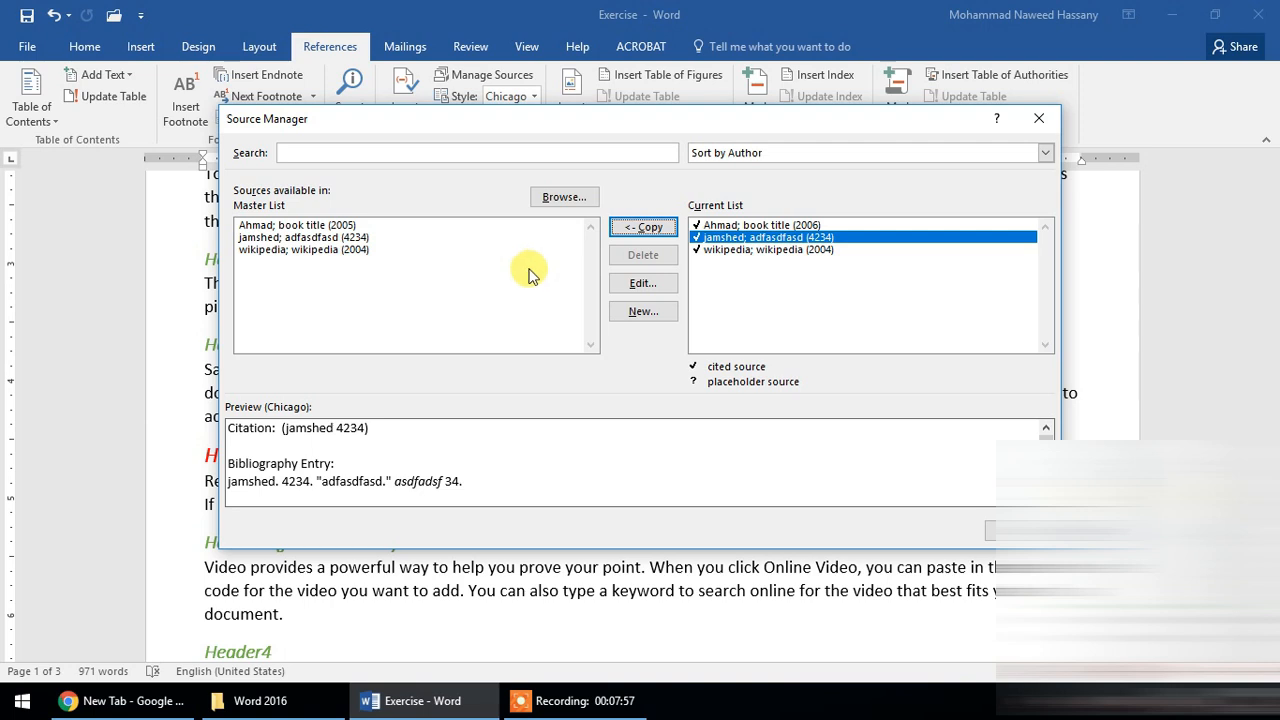
- View the details of the wikipedia web source in the master list, and close them without saving
{"action": "left_click", "coordinate": [533, 277]}
{"action": "left_click", "coordinate": [383, 249]}
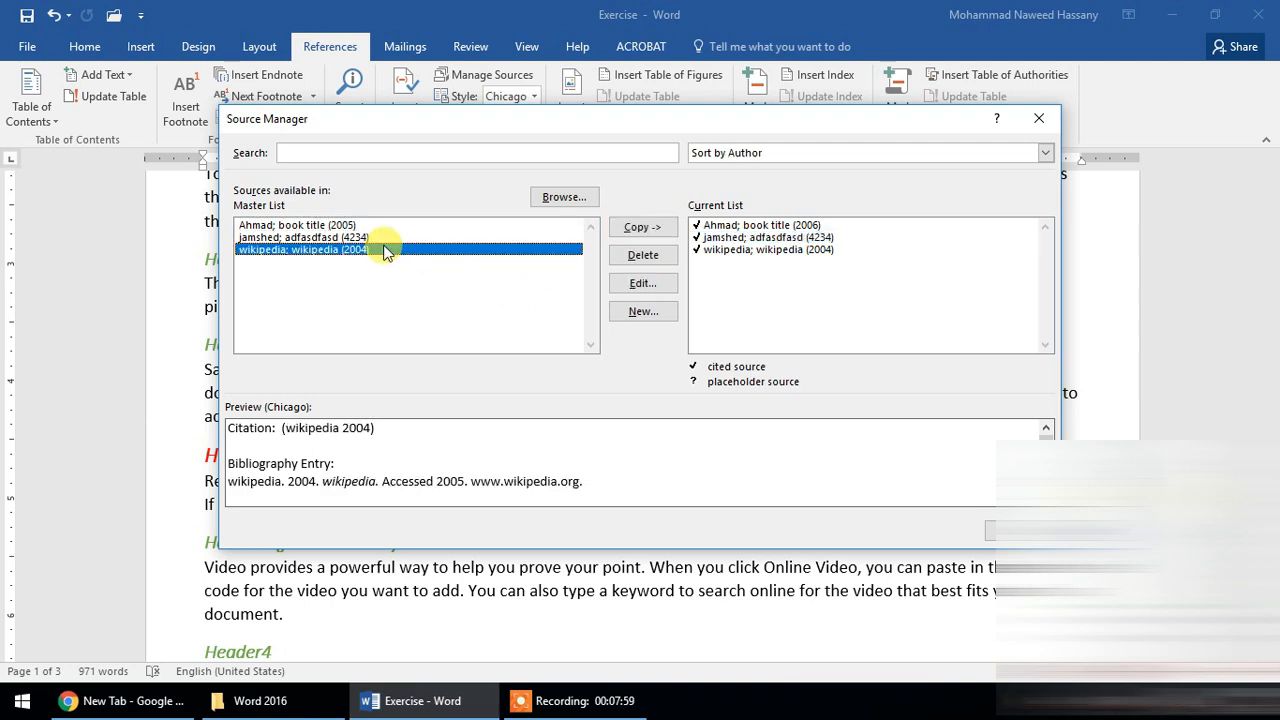
{"action": "left_click", "coordinate": [643, 284]}
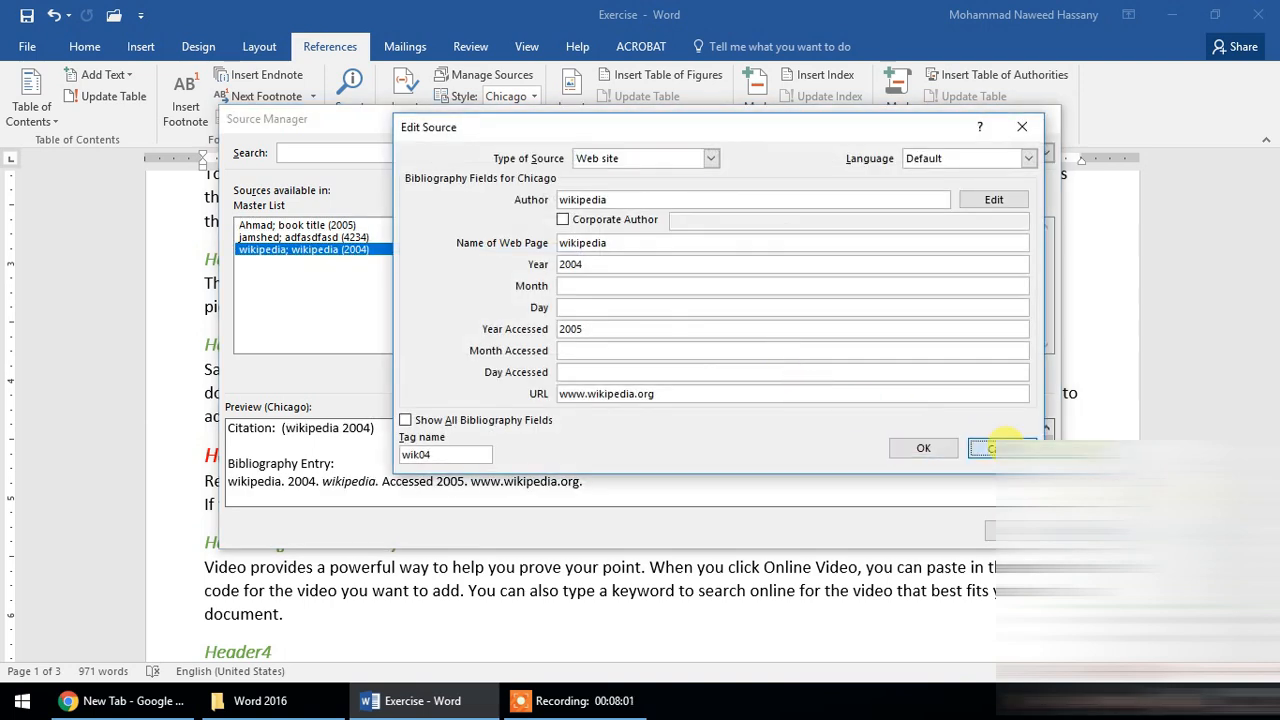
{"action": "left_click", "coordinate": [983, 447]}
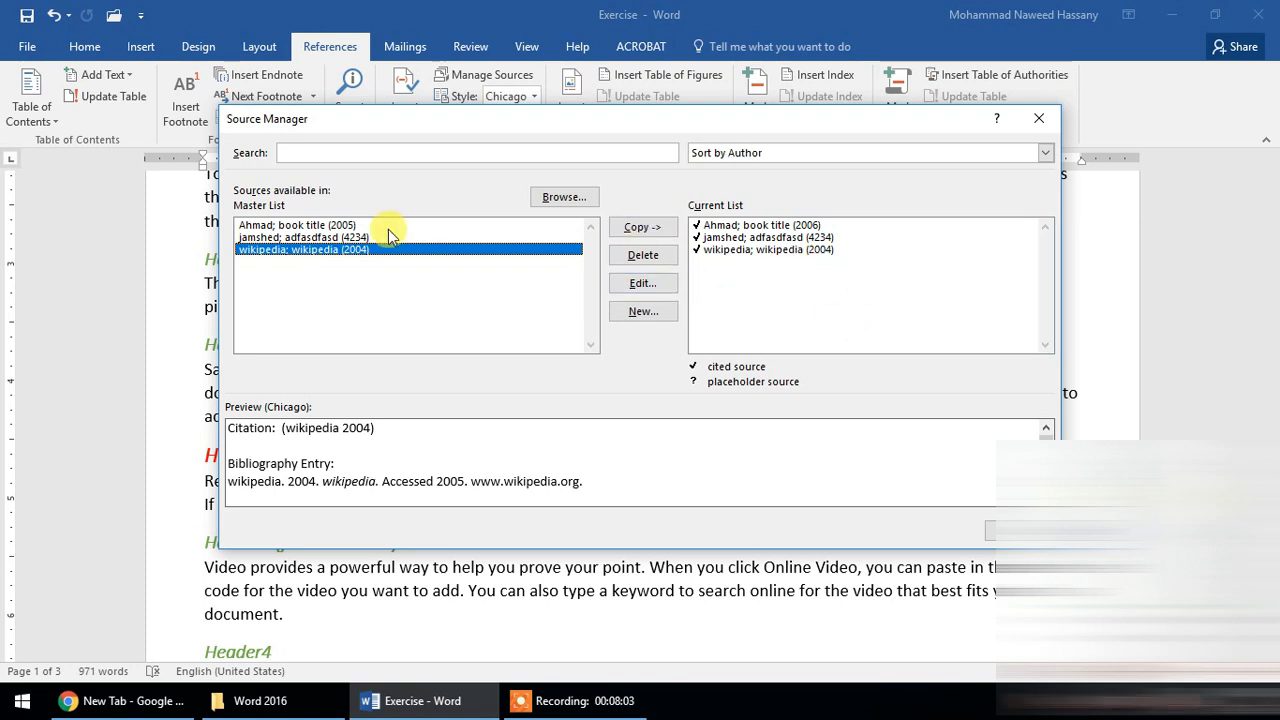
- Try sorting the source lists by tag, and restore the sorting by author
{"action": "left_click", "coordinate": [925, 153]}
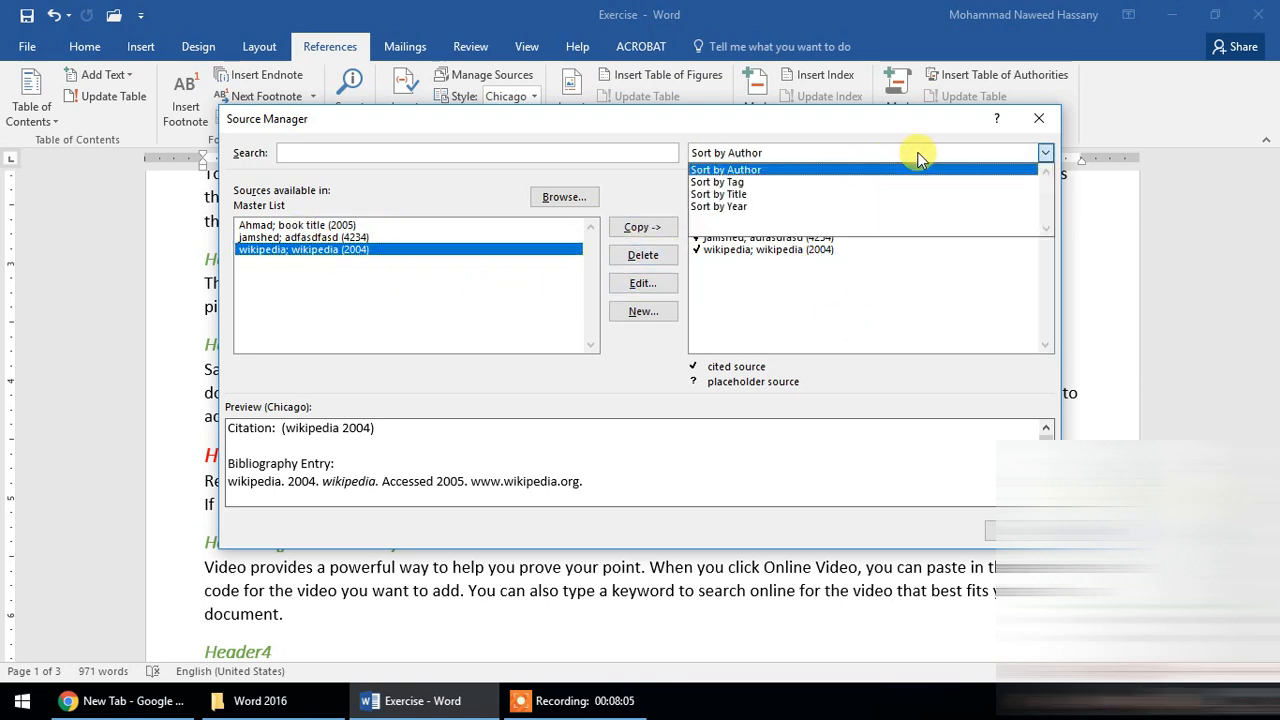
{"action": "left_click", "coordinate": [776, 181]}
{"action": "left_click", "coordinate": [790, 155]}
{"action": "left_click", "coordinate": [798, 172]}
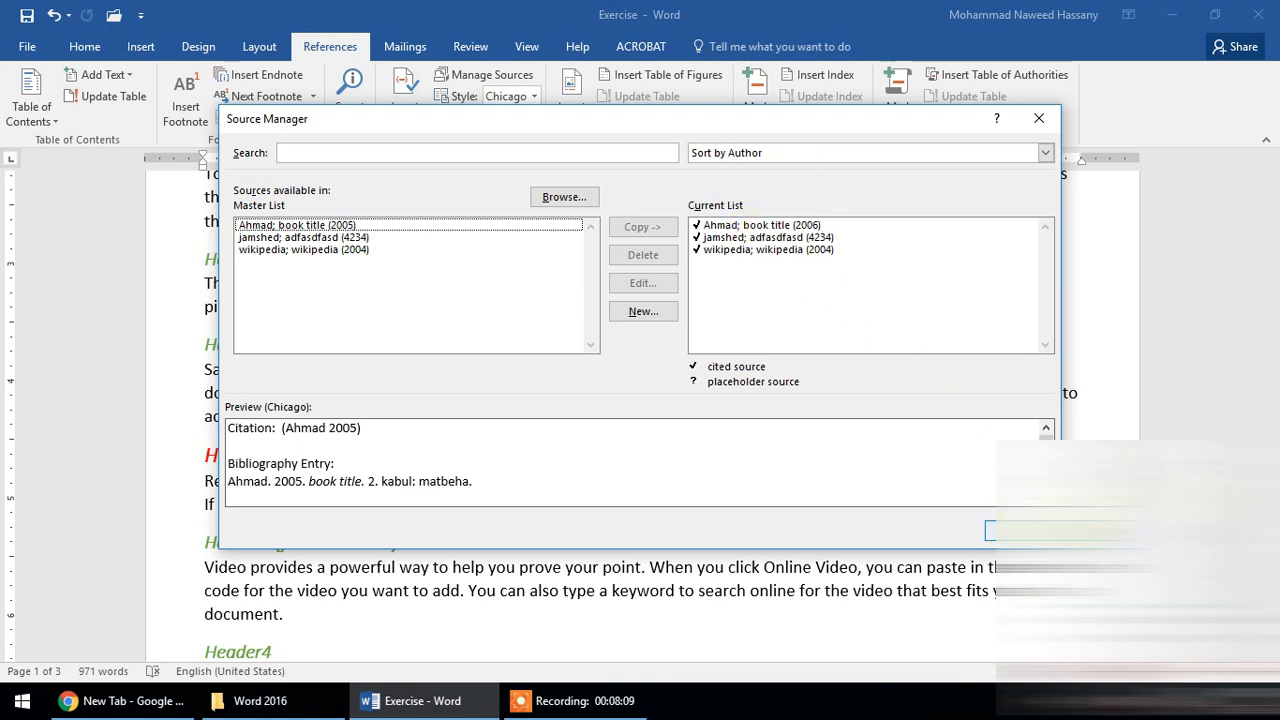
- Search the source lists for boo
{"action": "left_click", "coordinate": [381, 152]}
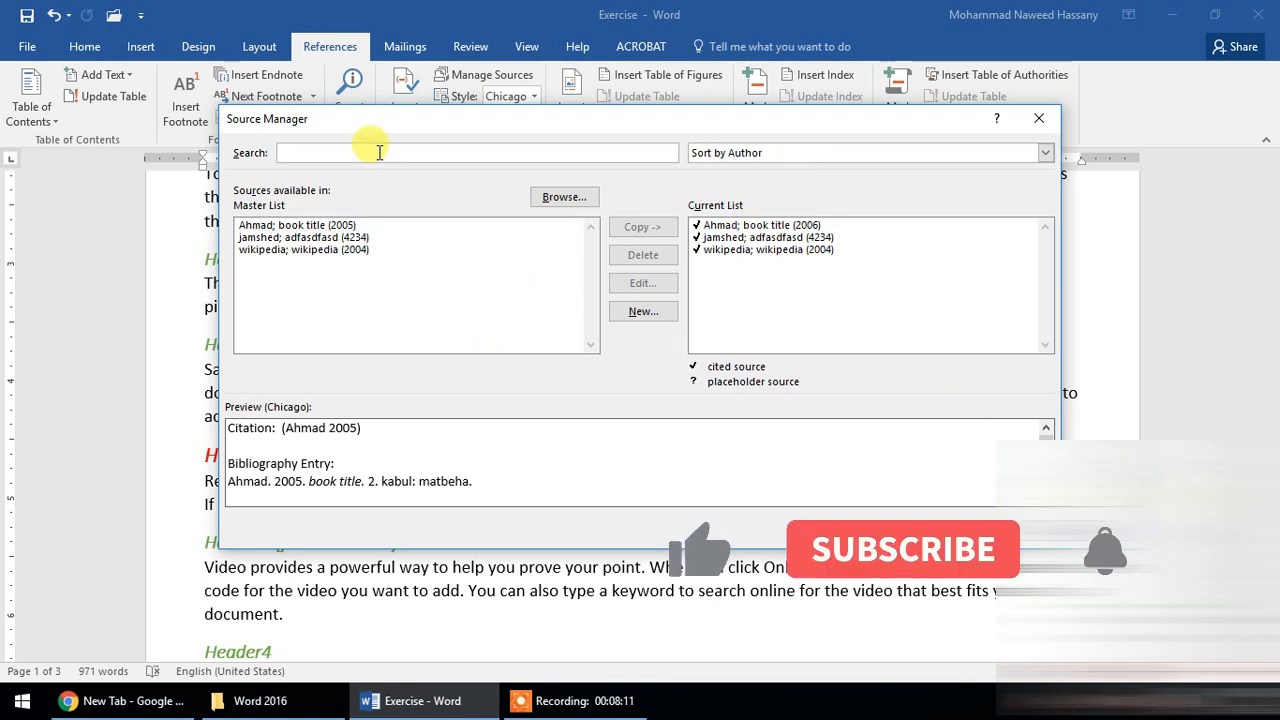
{"action": "type", "text": "boo"}
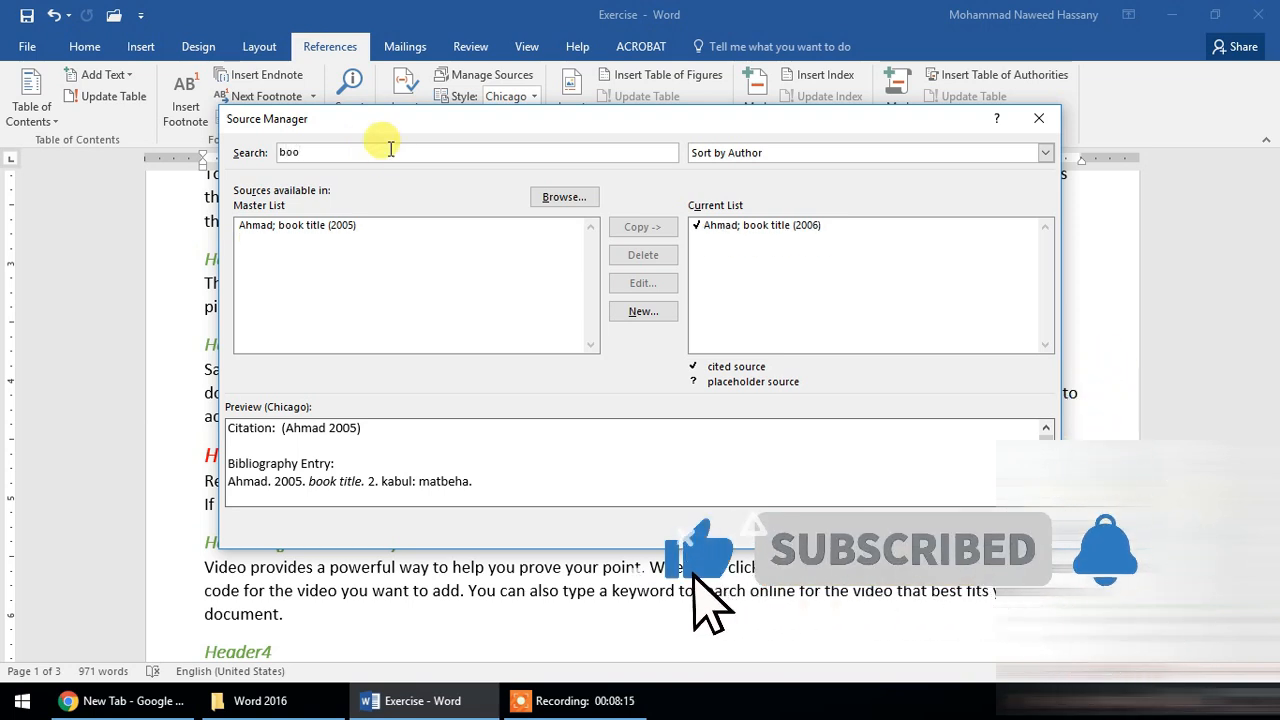
- Clear the source search and close the source manager
{"action": "left_click_drag", "start_coordinate": [390, 149], "coordinate": [299, 134]}
{"action": "key", "text": "BackSpace"}
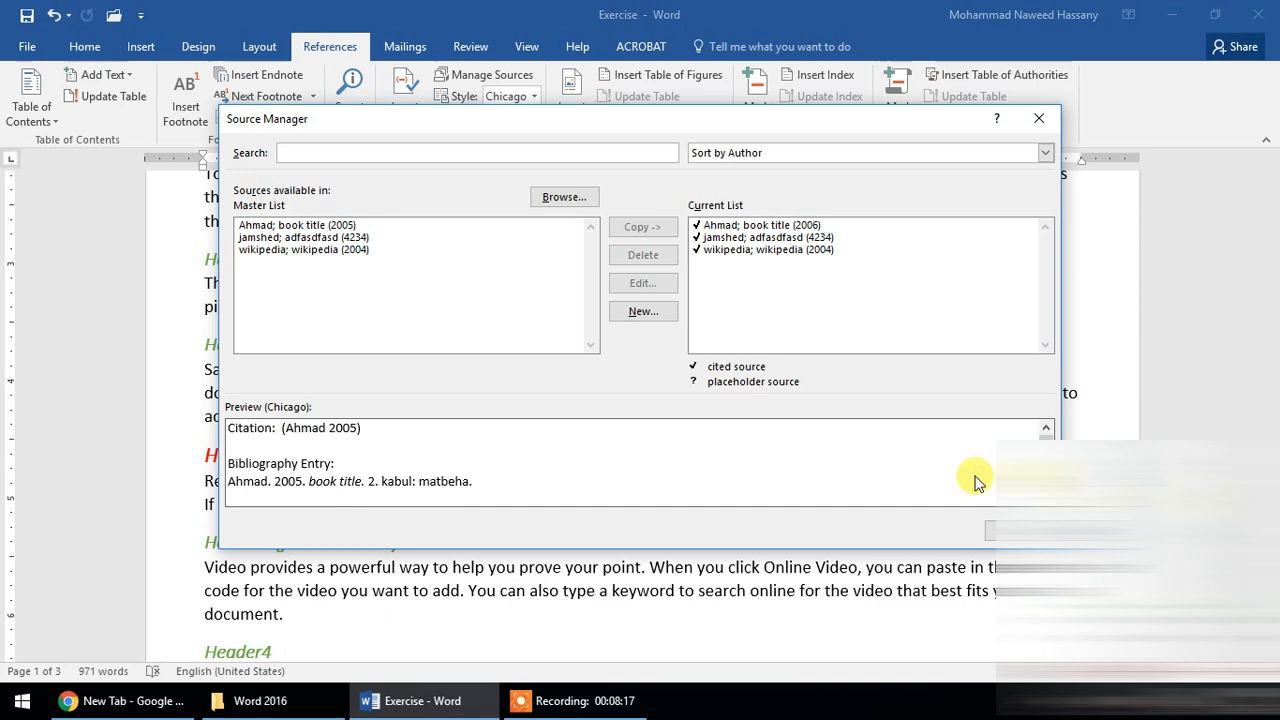
{"action": "left_click", "coordinate": [990, 528]}
- Add blank lines after the last paragraph on page 3 and insert a built-in References bibliography there
{"action": "scroll", "coordinate": [600, 334], "scroll_direction": "down", "scroll_amount": 2}
{"action": "scroll", "coordinate": [494, 349], "scroll_direction": "up", "scroll_amount": 10}
{"action": "scroll", "coordinate": [505, 345], "scroll_direction": "down", "scroll_amount": 12}
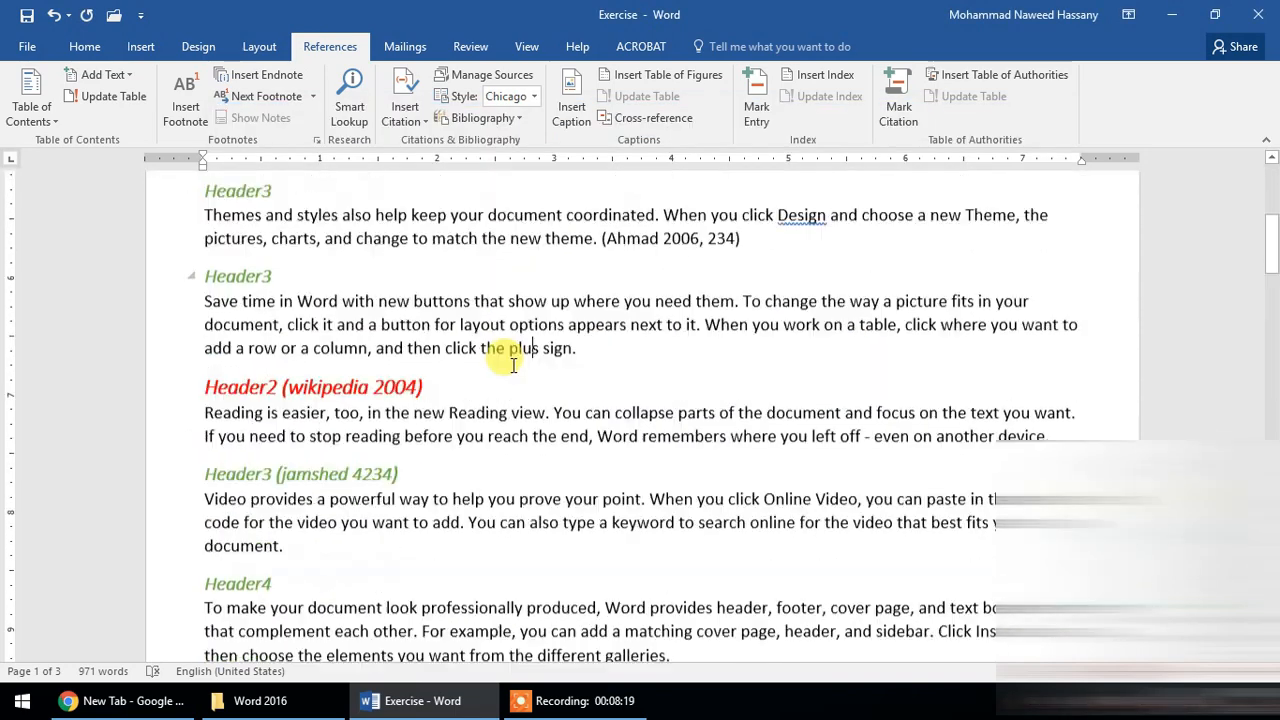
{"action": "scroll", "coordinate": [505, 345], "scroll_direction": "down", "scroll_amount": 10}
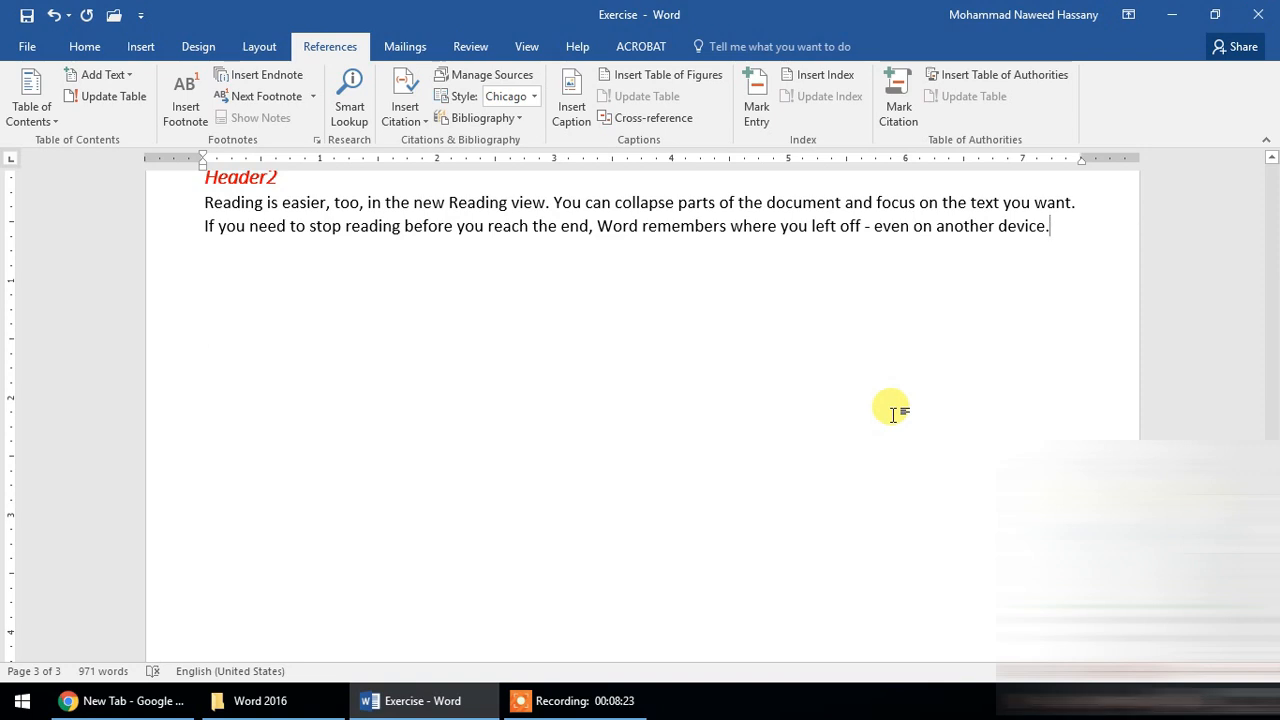
{"action": "key", "text": "Return"}
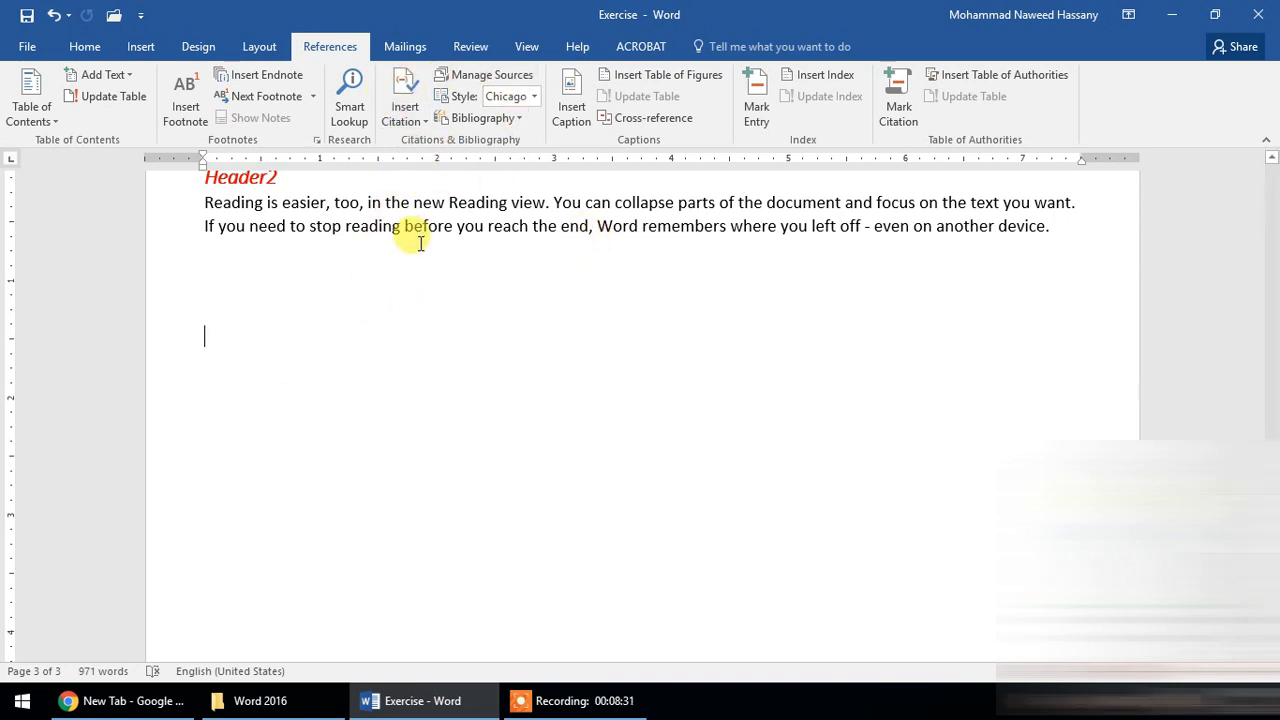
{"action": "left_click", "coordinate": [484, 119]}
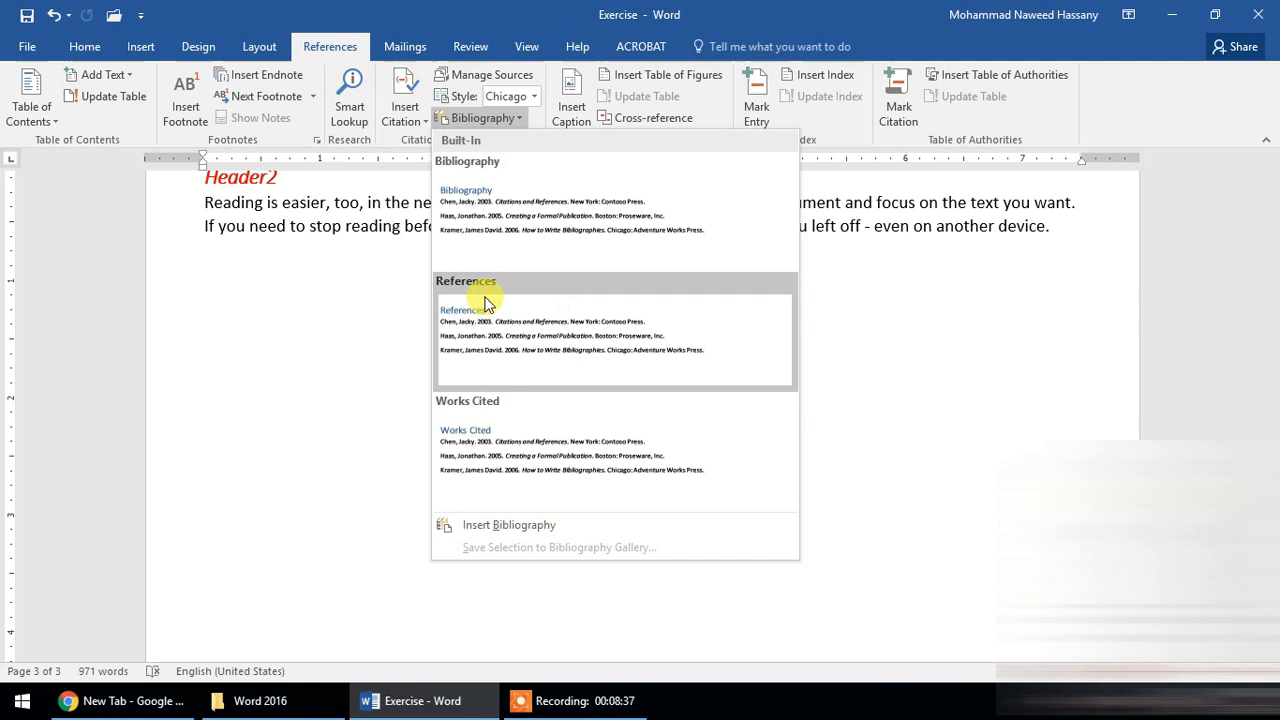
{"action": "left_click", "coordinate": [491, 355]}
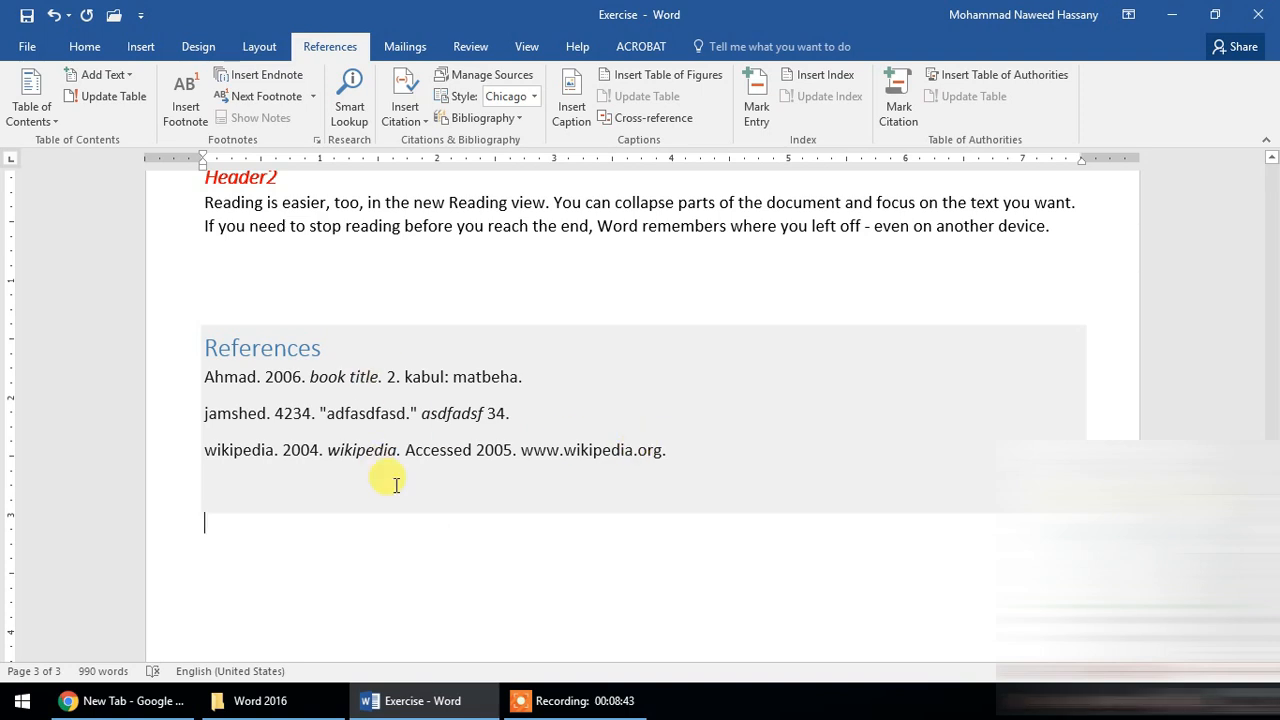
- Change the inserted bibliography to the built-in Works Cited layout
{"action": "left_click", "coordinate": [303, 374]}
{"action": "left_click", "coordinate": [234, 313]}
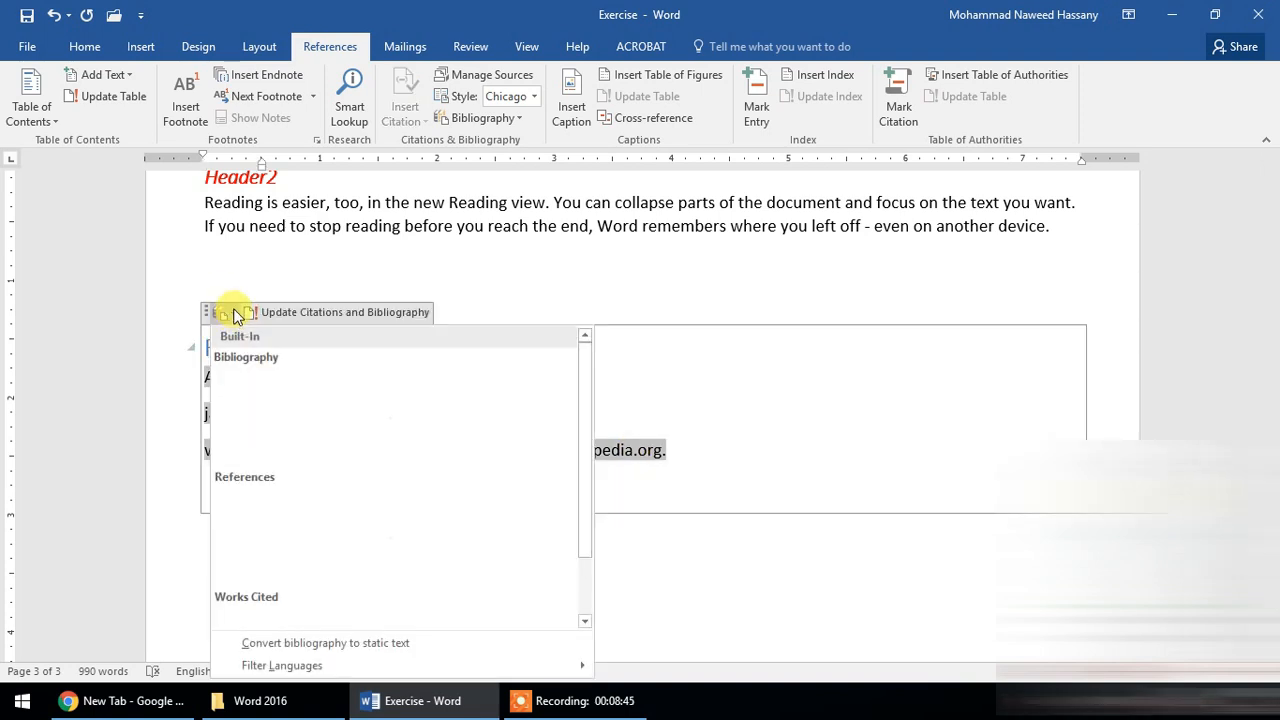
{"action": "left_click", "coordinate": [365, 420]}
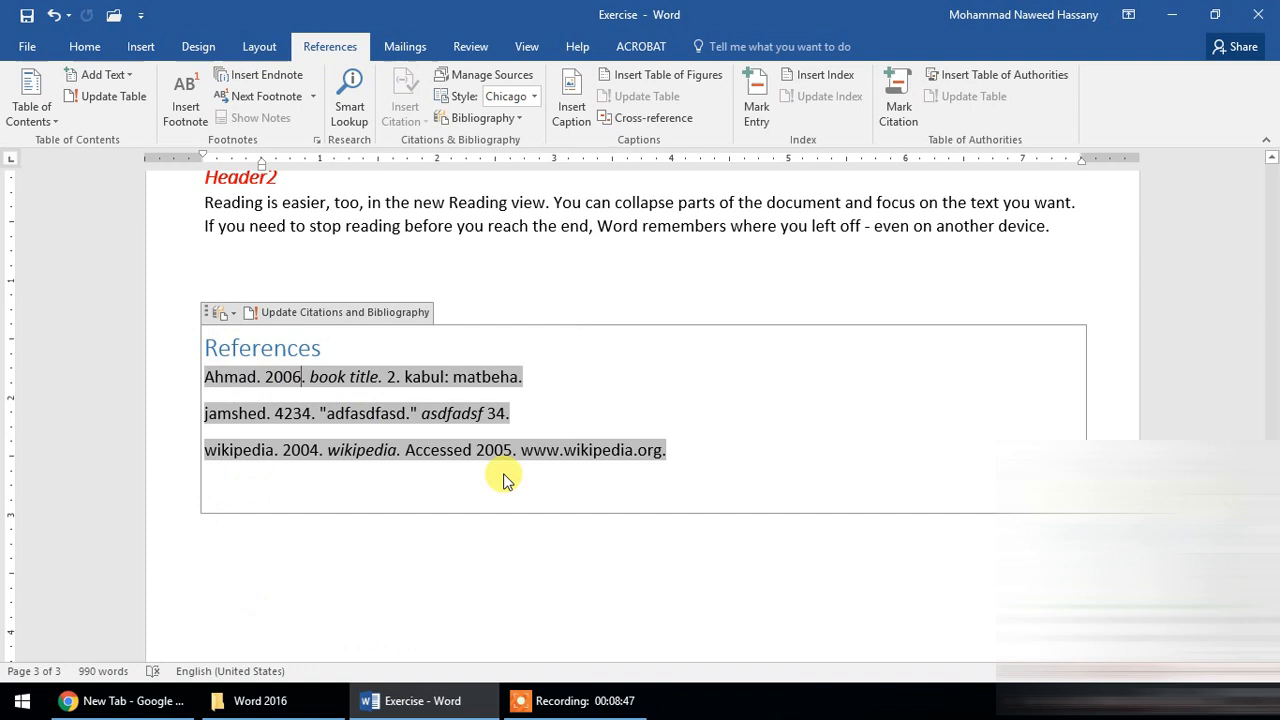
{"action": "left_click", "coordinate": [224, 312]}
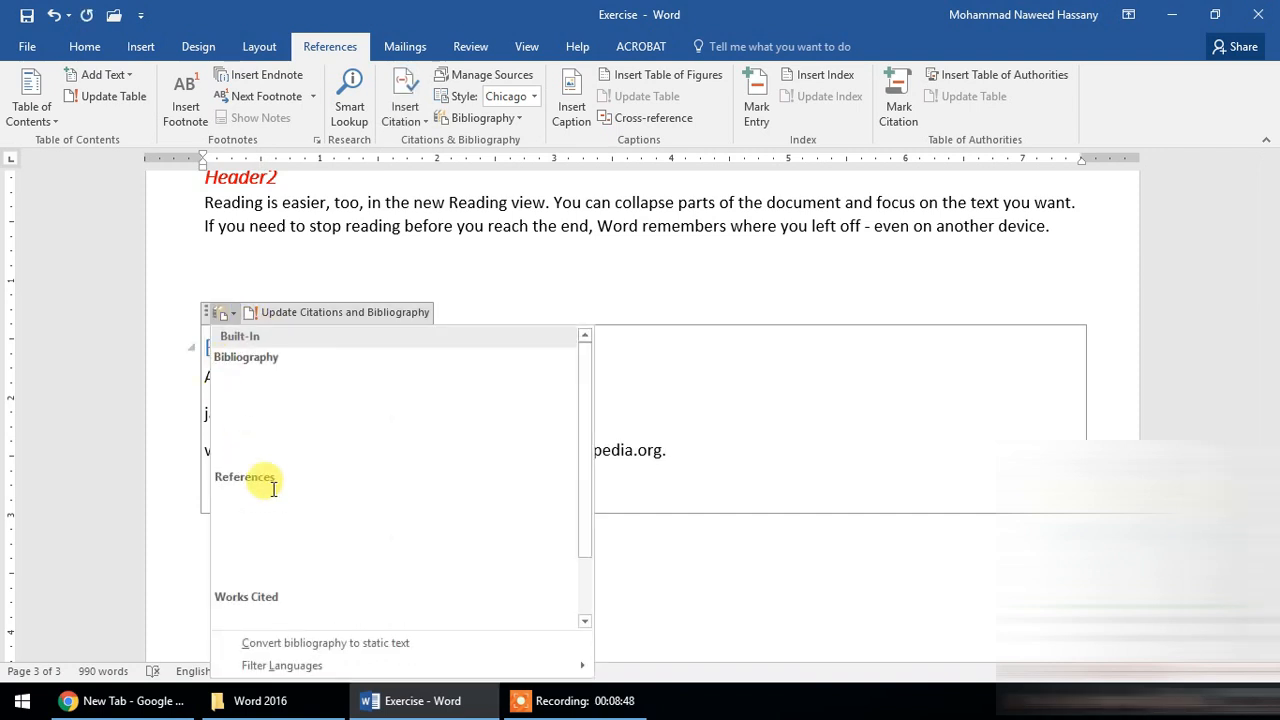
{"action": "left_click", "coordinate": [314, 604]}
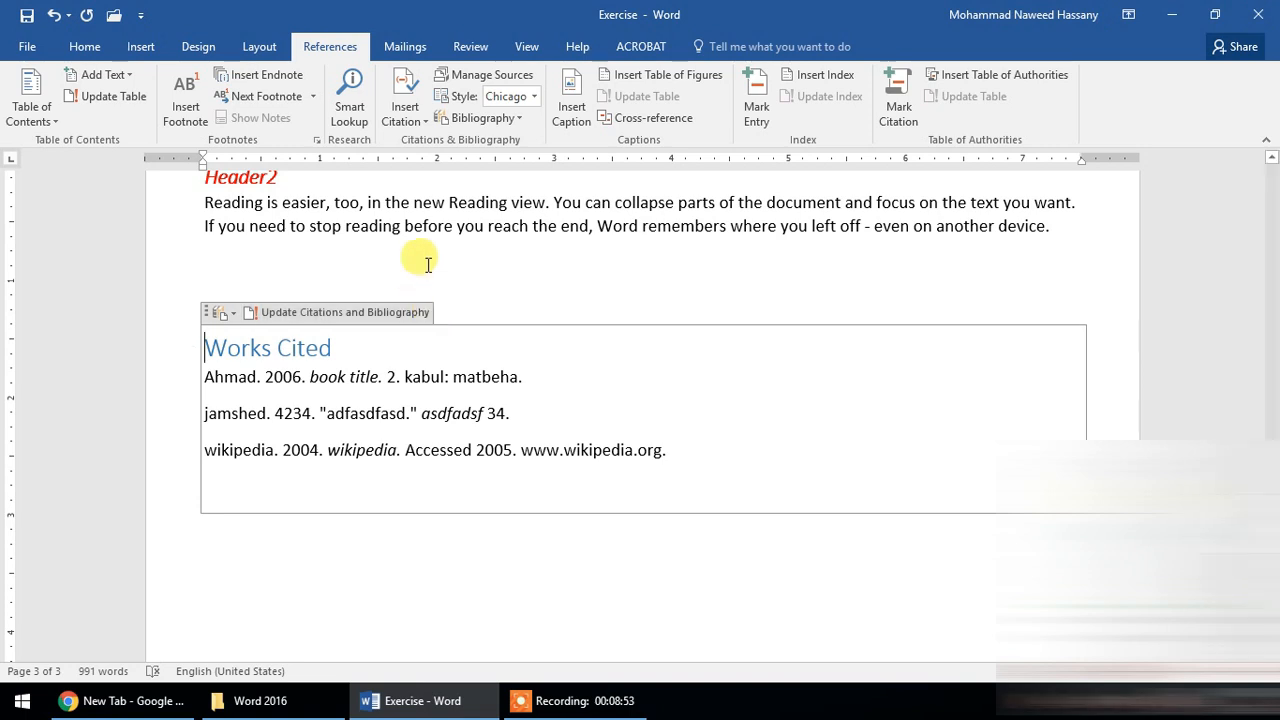
- Add a surname to the author of the master list's 2005 book source, and update both source lists with the change
{"action": "scroll", "coordinate": [423, 257], "scroll_direction": "up", "scroll_amount": 10}
{"action": "scroll", "coordinate": [435, 378], "scroll_direction": "up", "scroll_amount": 2}
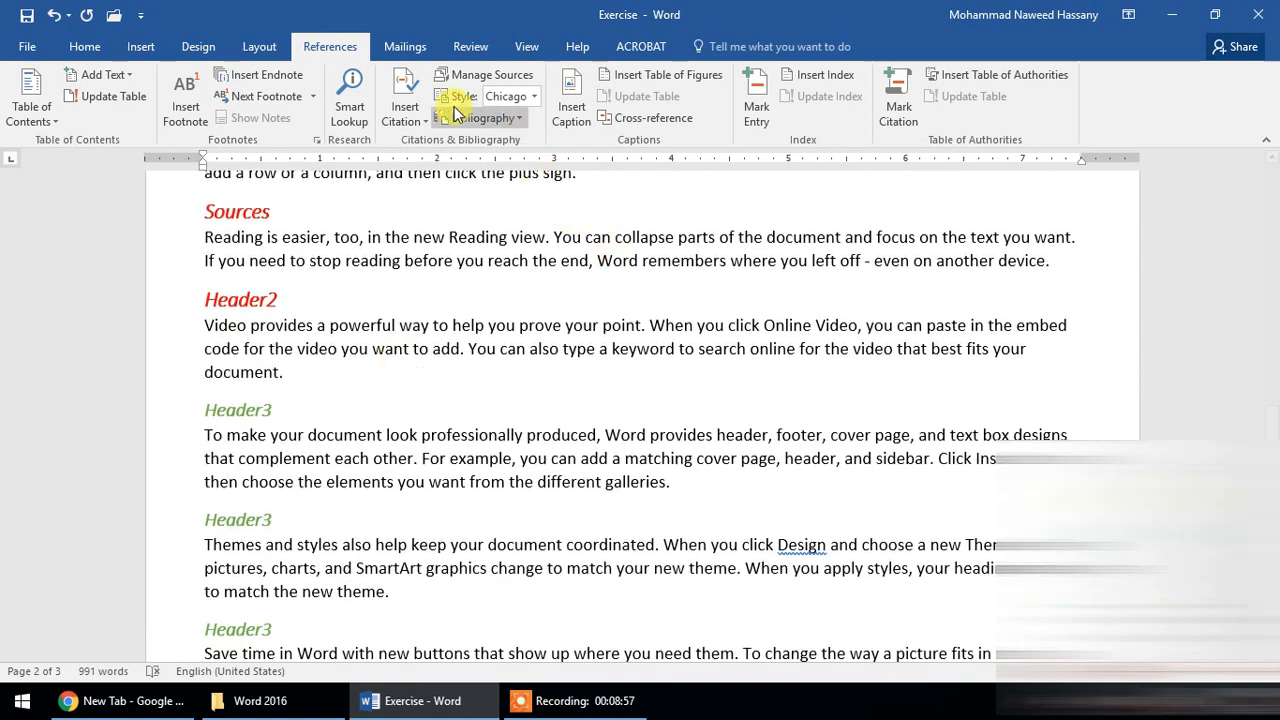
{"action": "left_click", "coordinate": [484, 75]}
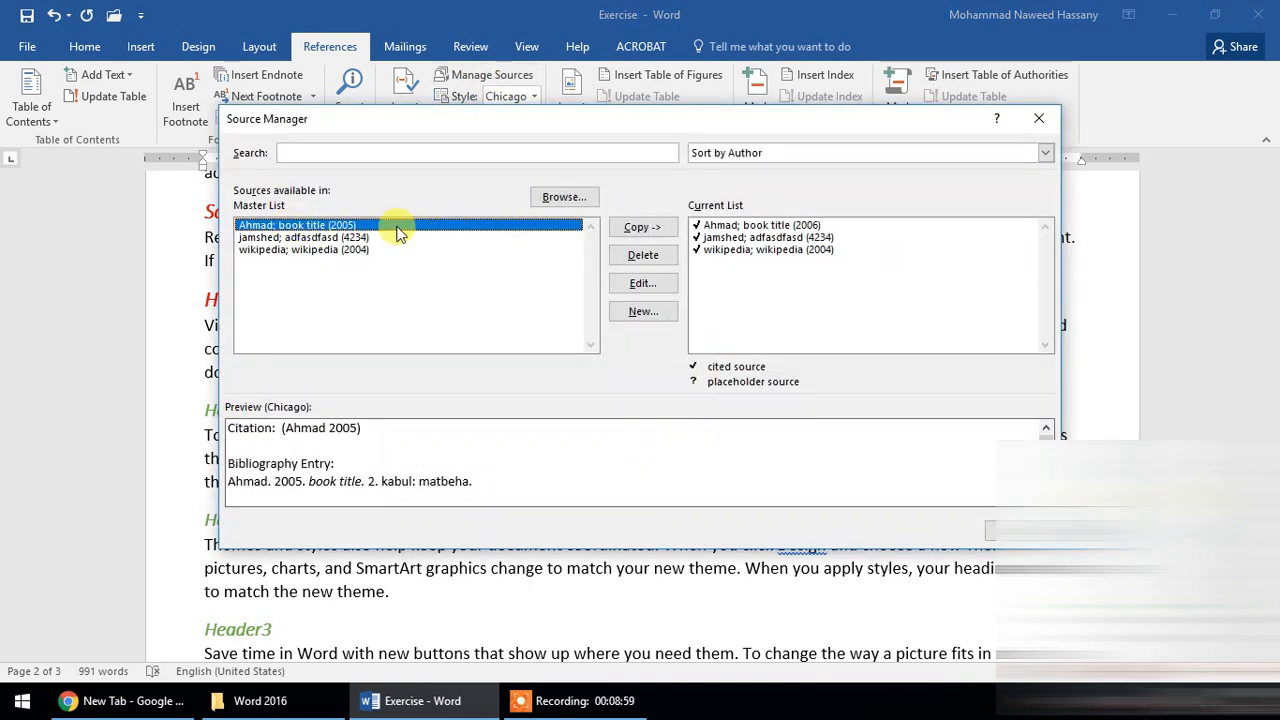
{"action": "left_click", "coordinate": [645, 285]}
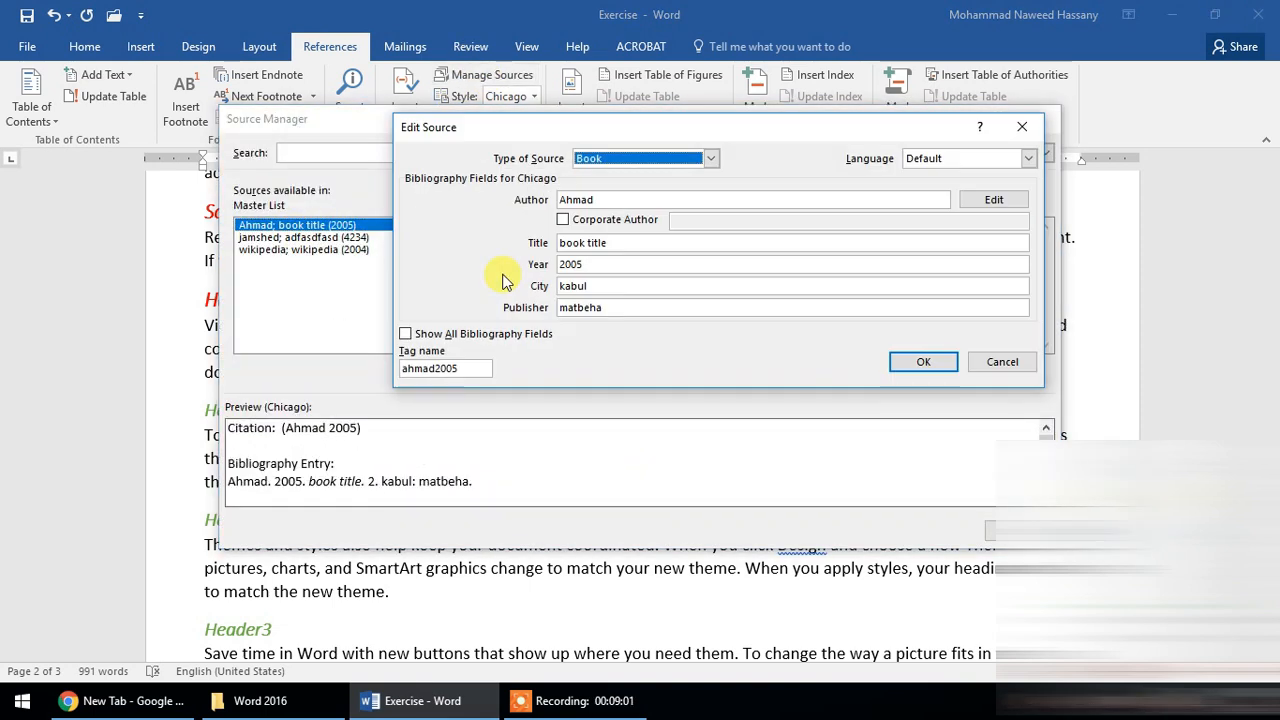
{"action": "key", "text": "Tab"}
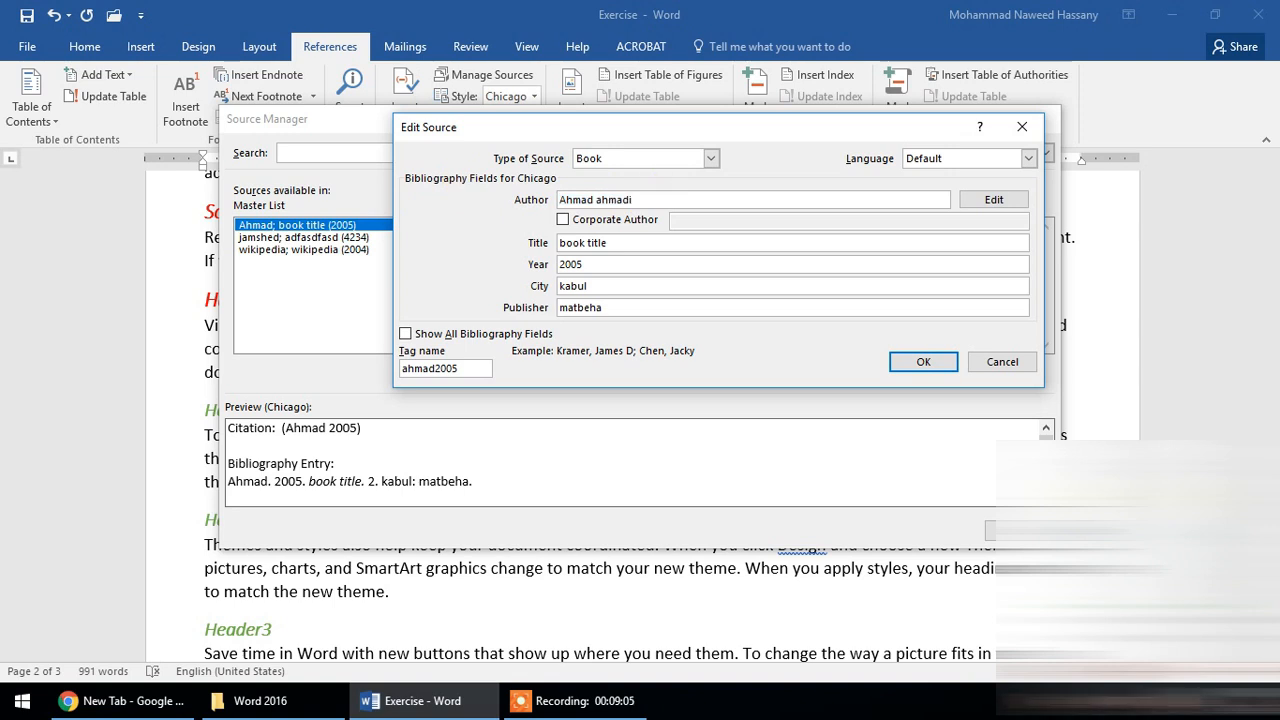
{"action": "left_click", "coordinate": [915, 362]}
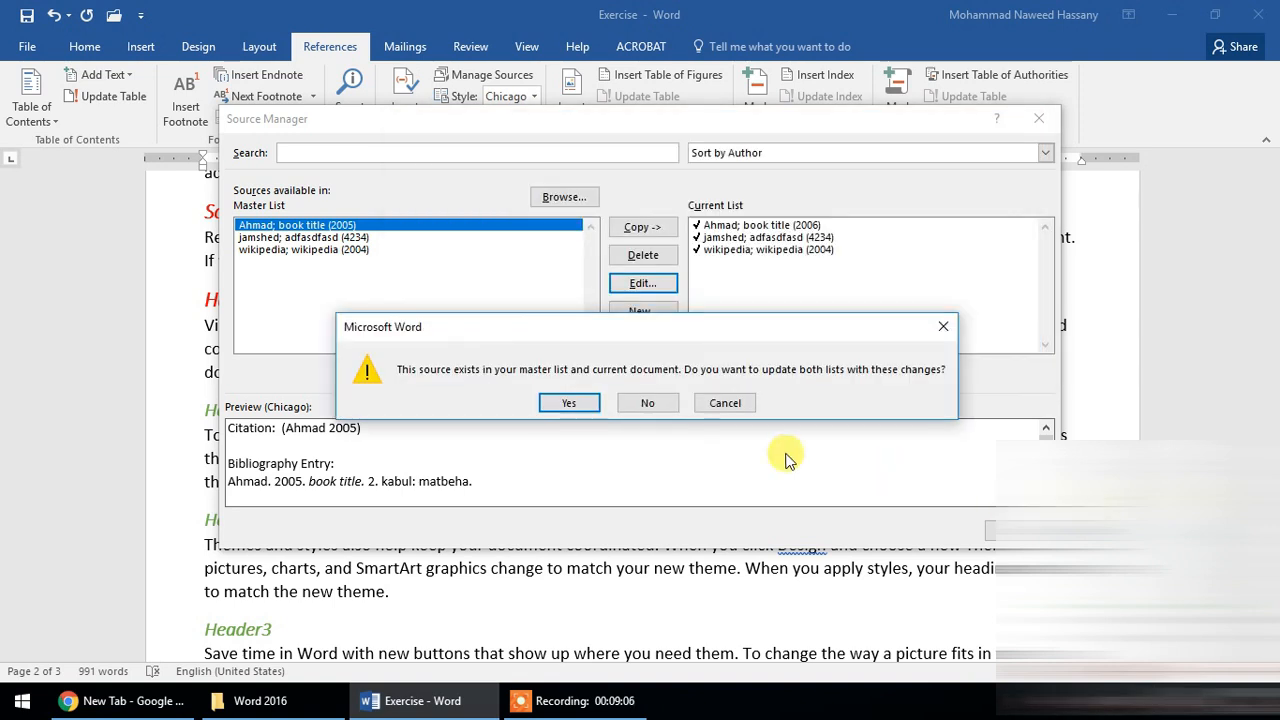
{"action": "left_click", "coordinate": [590, 409]}
{"action": "left_click", "coordinate": [1015, 530]}
- Update the Works Cited list on page 3 to reflect the edited book source
{"action": "scroll", "coordinate": [520, 335], "scroll_direction": "down", "scroll_amount": 11}
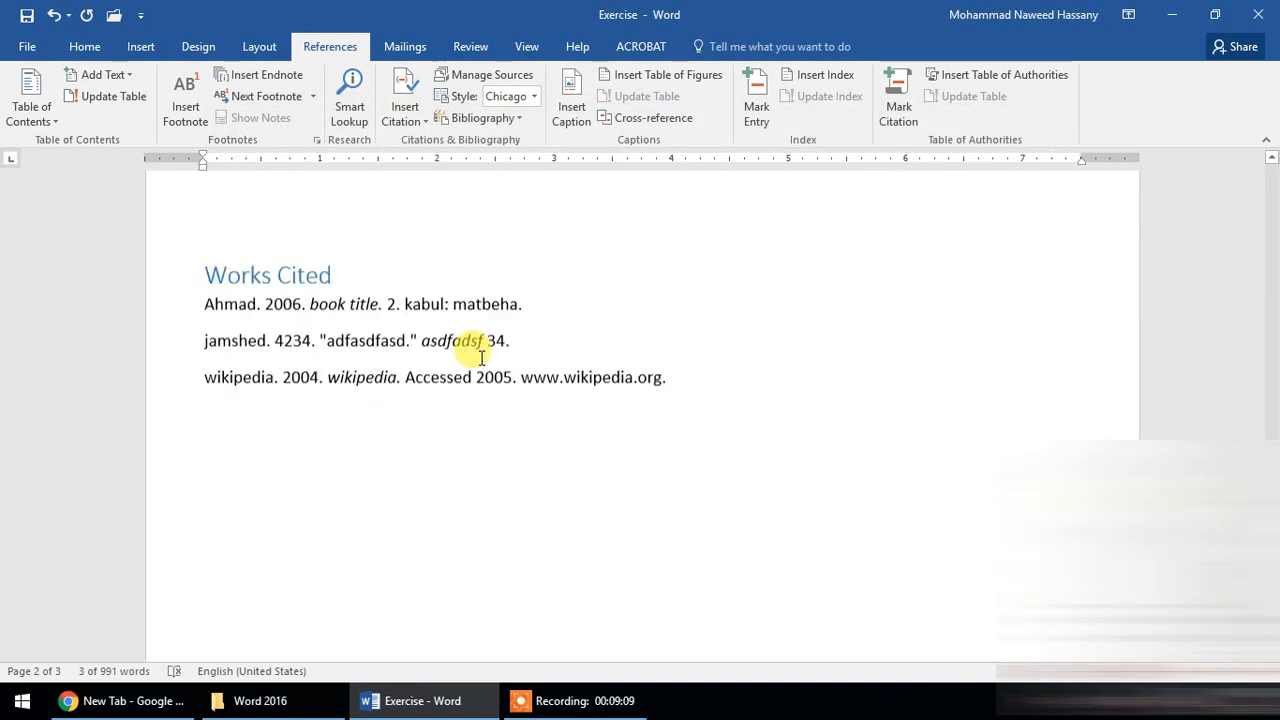
{"action": "scroll", "coordinate": [349, 337], "scroll_direction": "down", "scroll_amount": 2}
{"action": "scroll", "coordinate": [334, 374], "scroll_direction": "up", "scroll_amount": 1}
{"action": "left_click", "coordinate": [268, 370]}
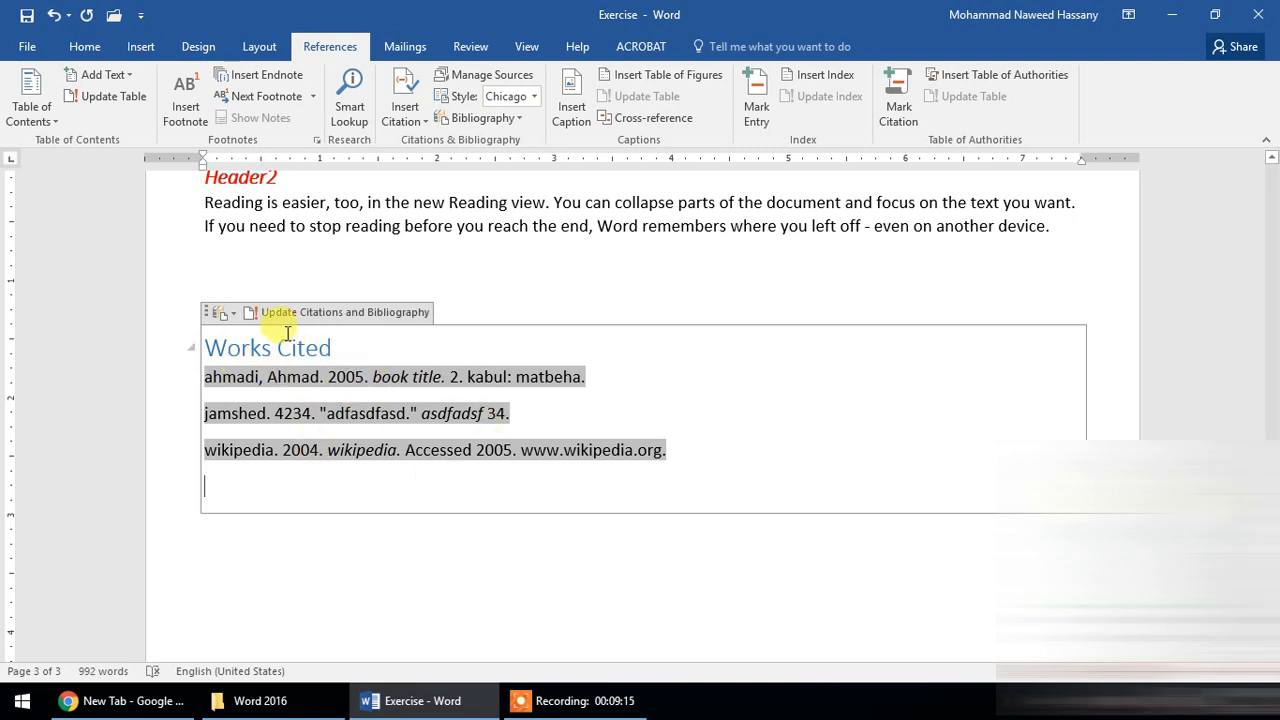
- Look through the built-in layouts available for the Works Cited block, and leave its layout as it is
{"action": "left_click", "coordinate": [225, 313]}
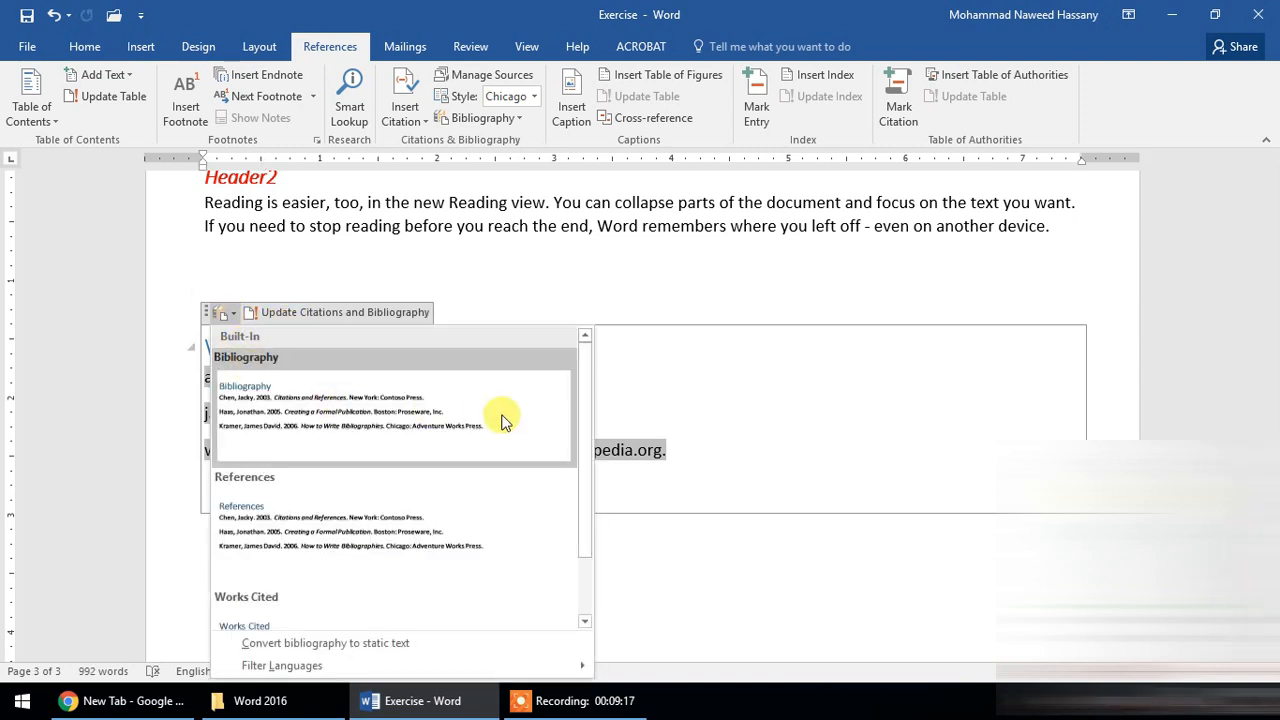
{"action": "scroll", "coordinate": [587, 424], "scroll_direction": "down", "scroll_amount": 3}
{"action": "scroll", "coordinate": [722, 430], "scroll_direction": "down", "scroll_amount": 2}
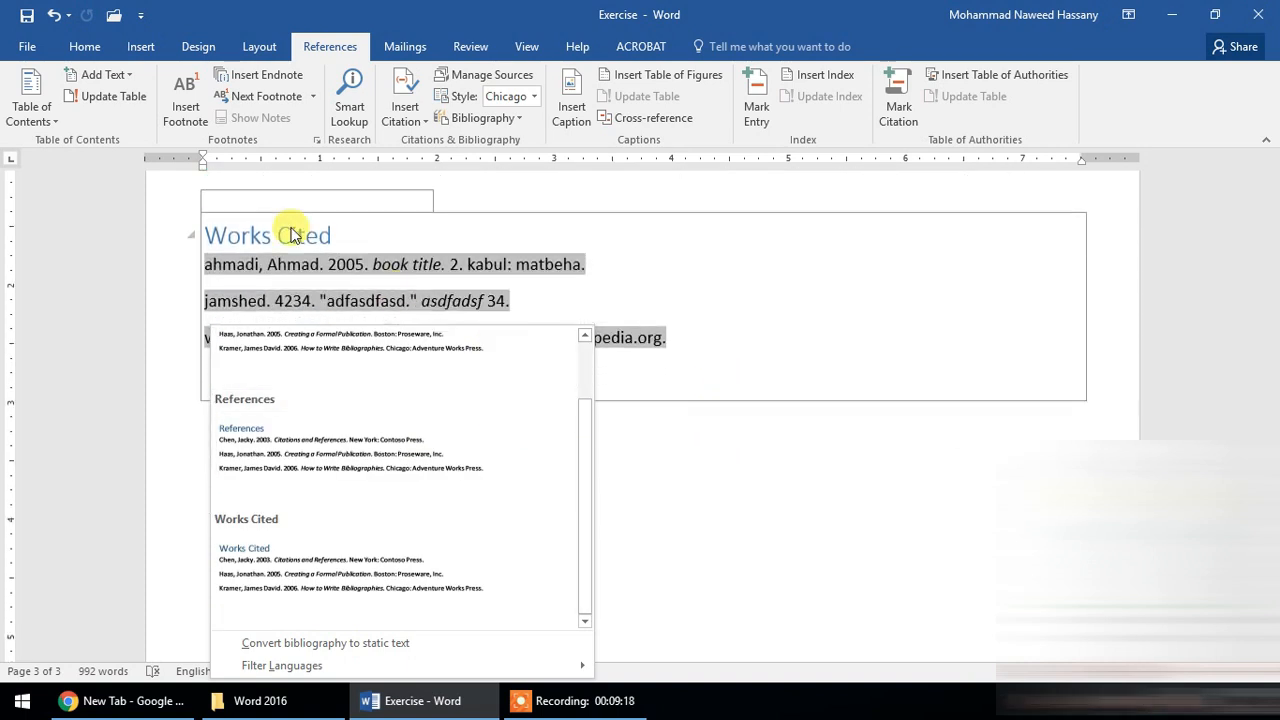
{"action": "left_click", "coordinate": [213, 199]}
{"action": "left_click", "coordinate": [232, 201]}
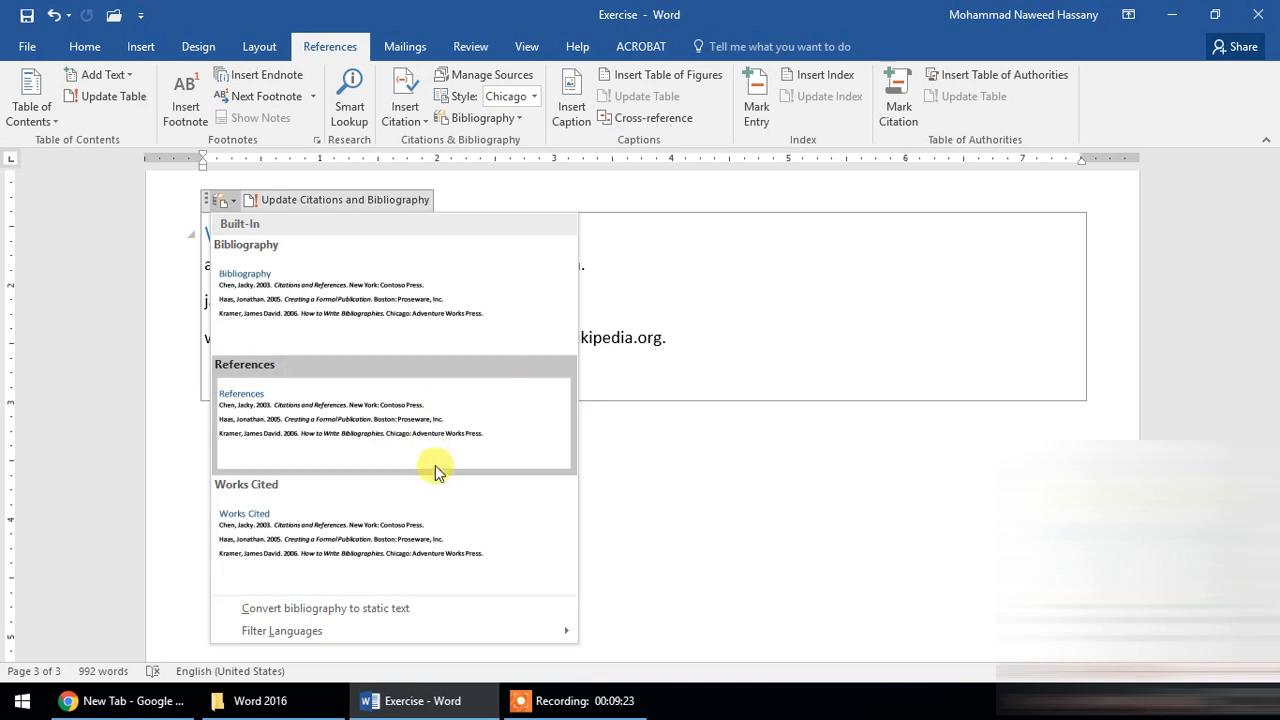
{"action": "left_click", "coordinate": [643, 333]}
{"action": "left_click", "coordinate": [739, 434]}
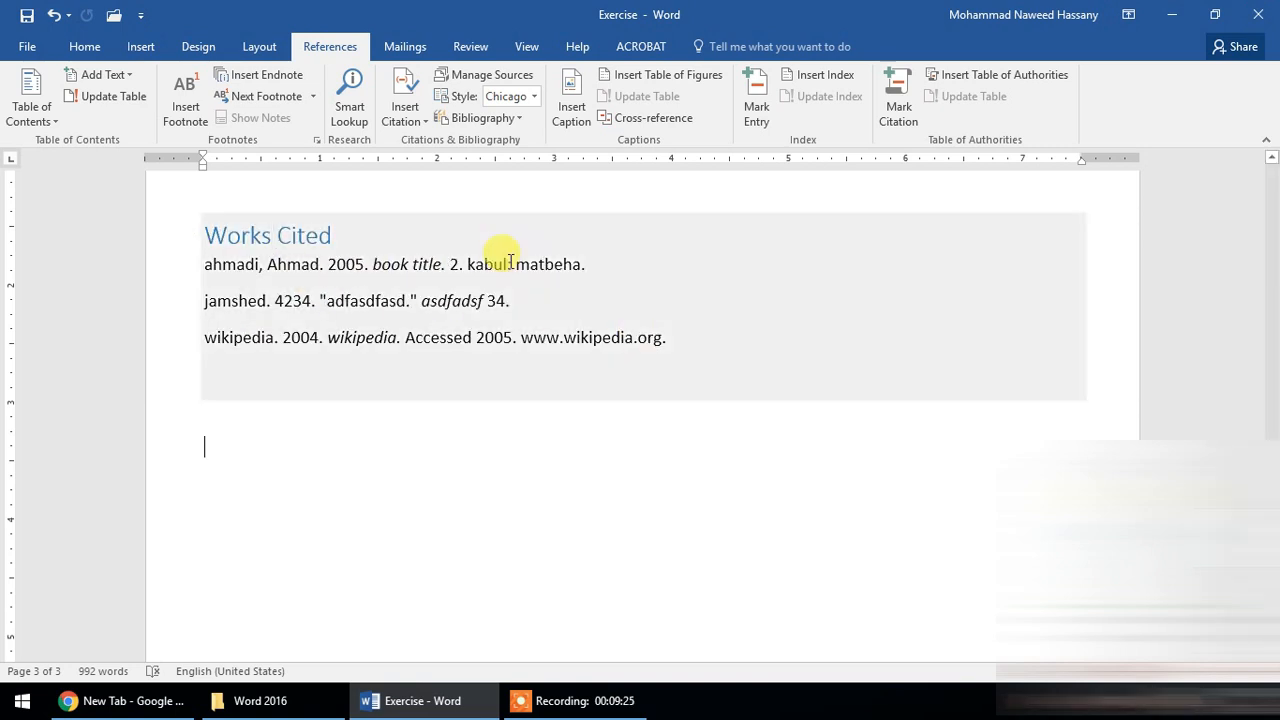
- Check the Works Cited block's option for converting the bibliography to static text, and place the cursor back in the list
{"action": "left_click", "coordinate": [429, 246]}
{"action": "left_click", "coordinate": [232, 201]}
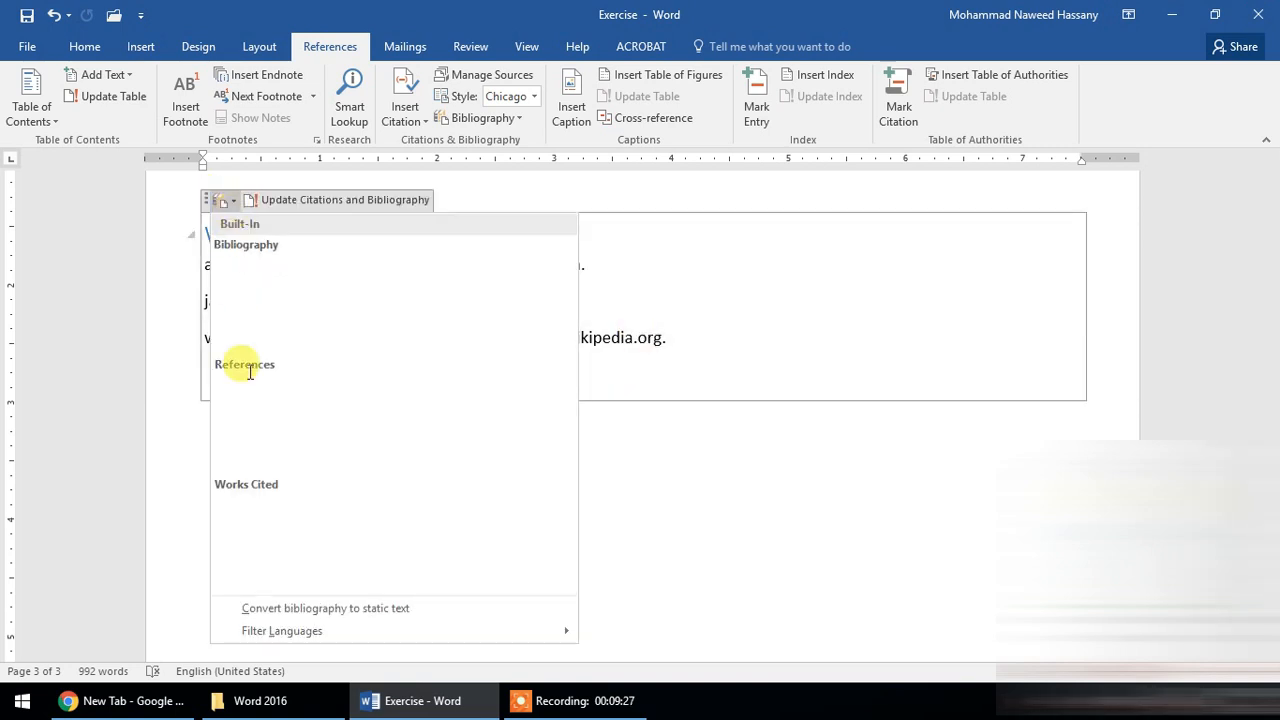
{"action": "left_click", "coordinate": [358, 612]}
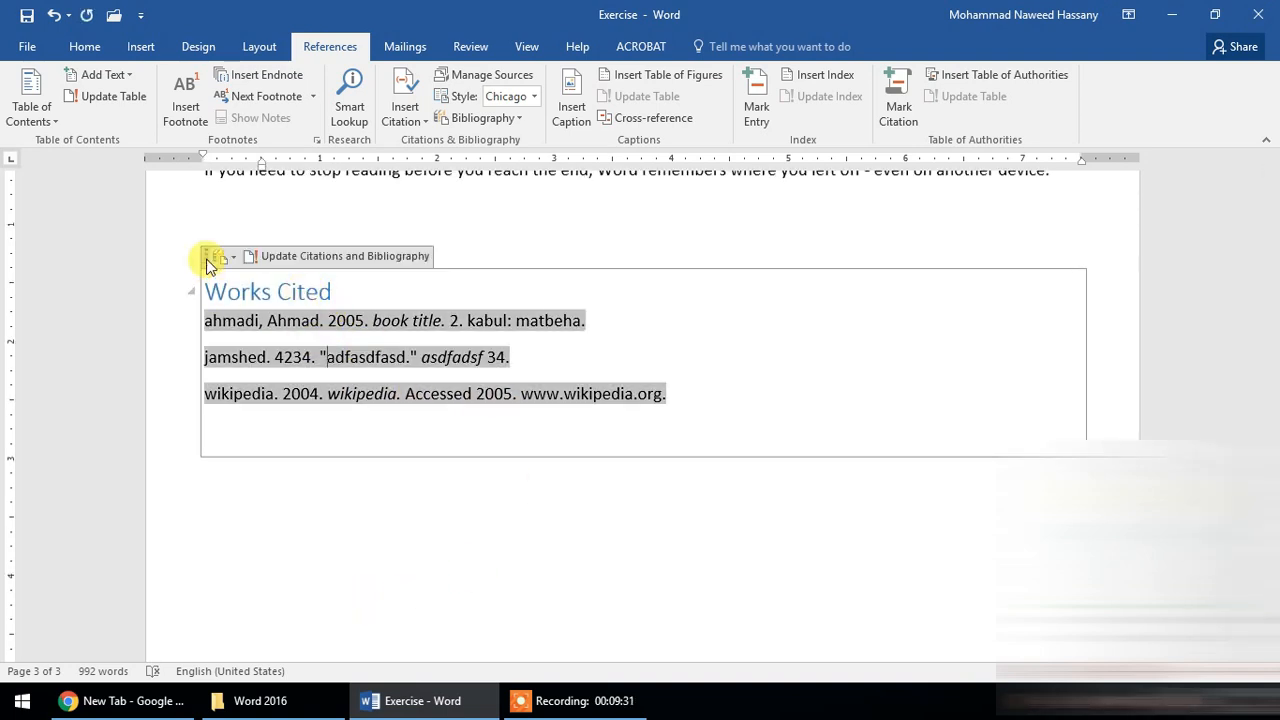
{"action": "left_click", "coordinate": [206, 257]}
{"action": "left_click", "coordinate": [233, 257]}
{"action": "left_click", "coordinate": [350, 643]}
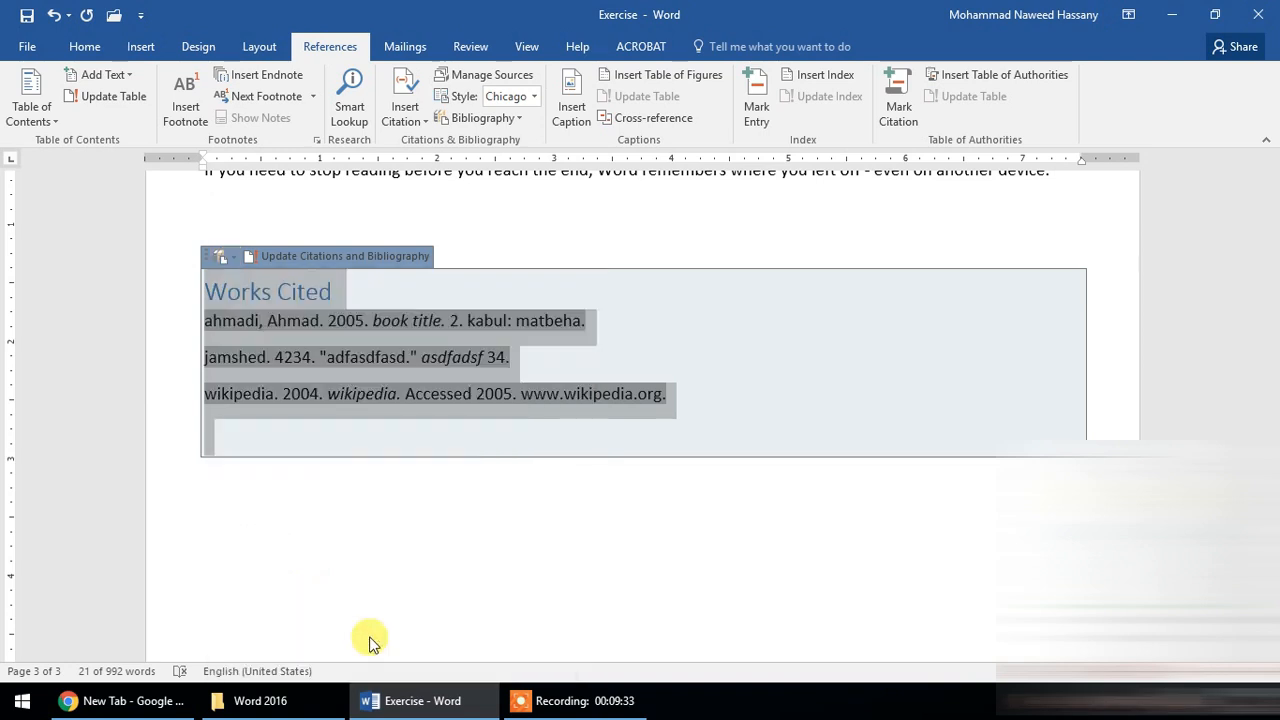
{"action": "scroll", "coordinate": [496, 500], "scroll_direction": "up", "scroll_amount": 3}
{"action": "scroll", "coordinate": [490, 490], "scroll_direction": "down", "scroll_amount": 2}
{"action": "left_click", "coordinate": [510, 397]}
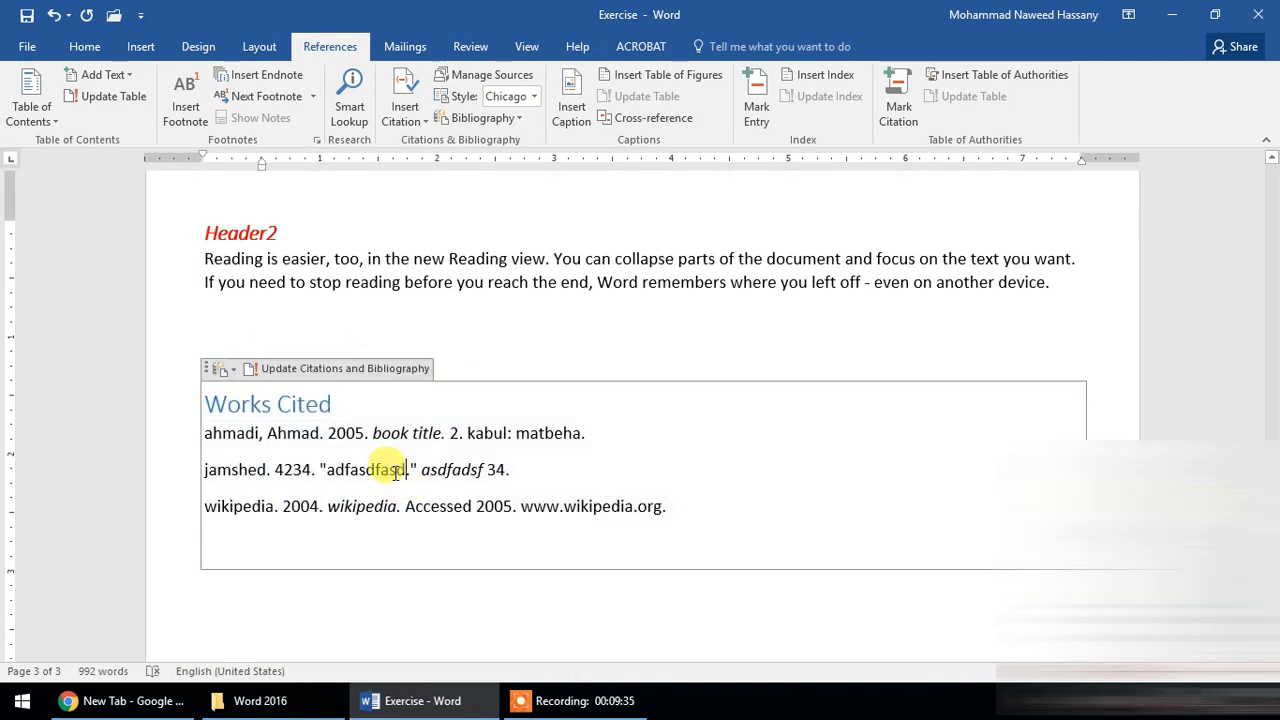
- Review the journal and wikipedia citations in the headings on page 1
{"action": "scroll", "coordinate": [484, 410], "scroll_direction": "up", "scroll_amount": 9}
{"action": "scroll", "coordinate": [484, 410], "scroll_direction": "up", "scroll_amount": 4}
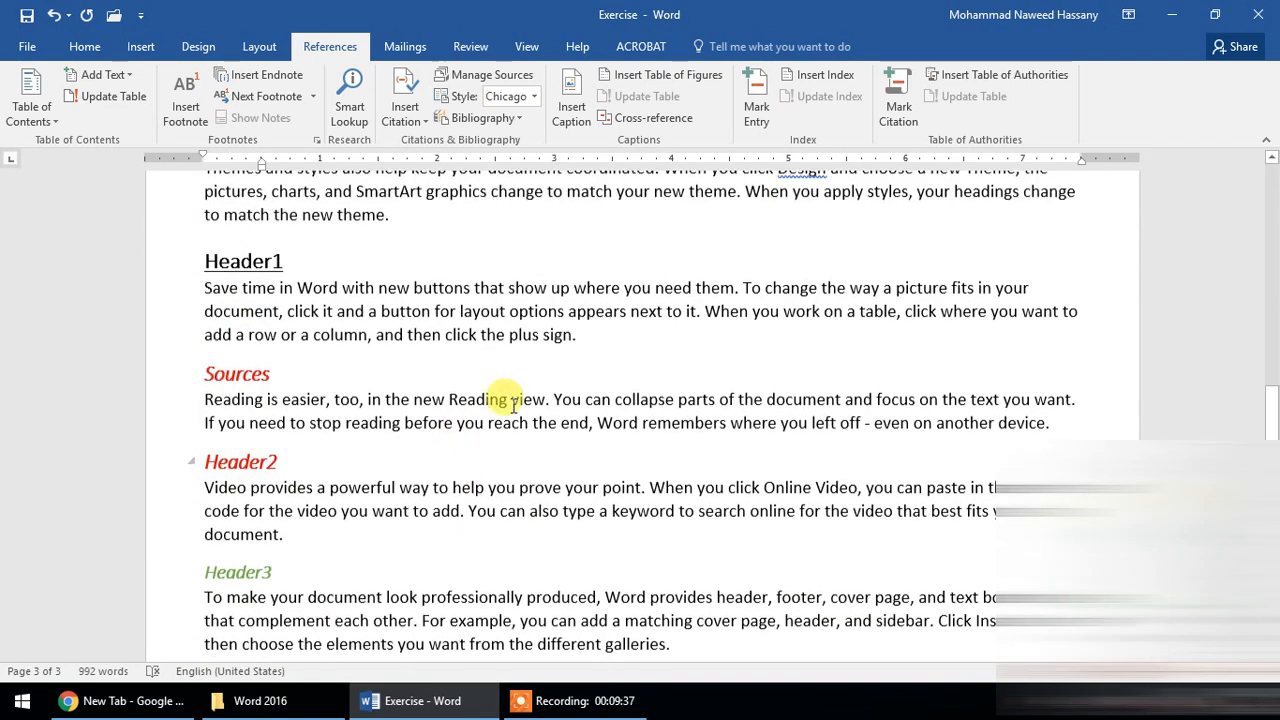
{"action": "scroll", "coordinate": [680, 380], "scroll_direction": "up", "scroll_amount": 7}
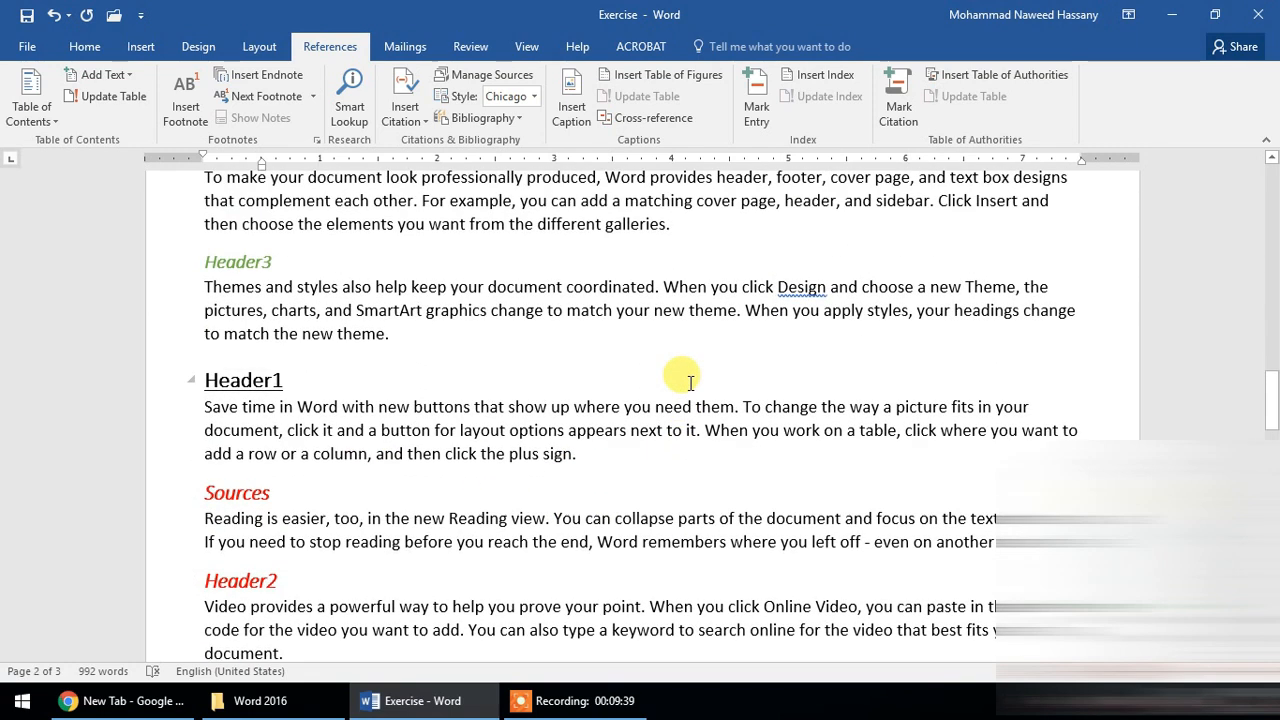
{"action": "scroll", "coordinate": [698, 388], "scroll_direction": "down", "scroll_amount": 5}
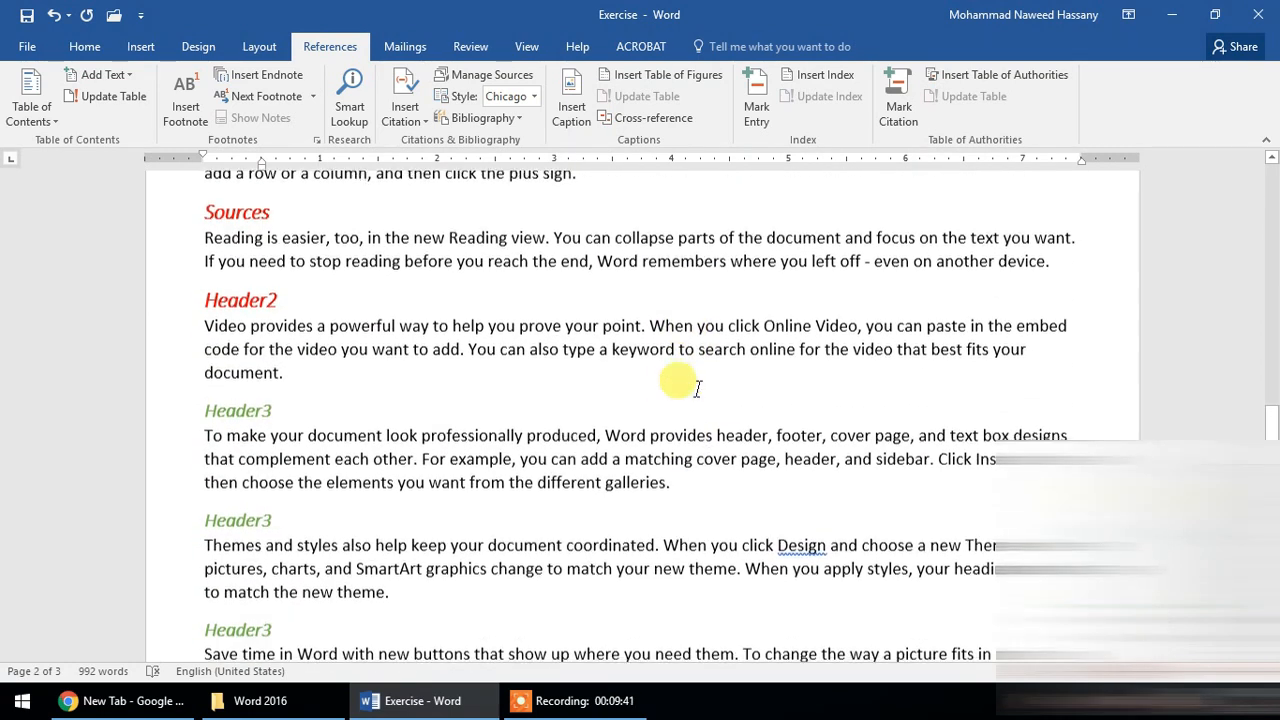
{"action": "scroll", "coordinate": [698, 386], "scroll_direction": "up", "scroll_amount": 15}
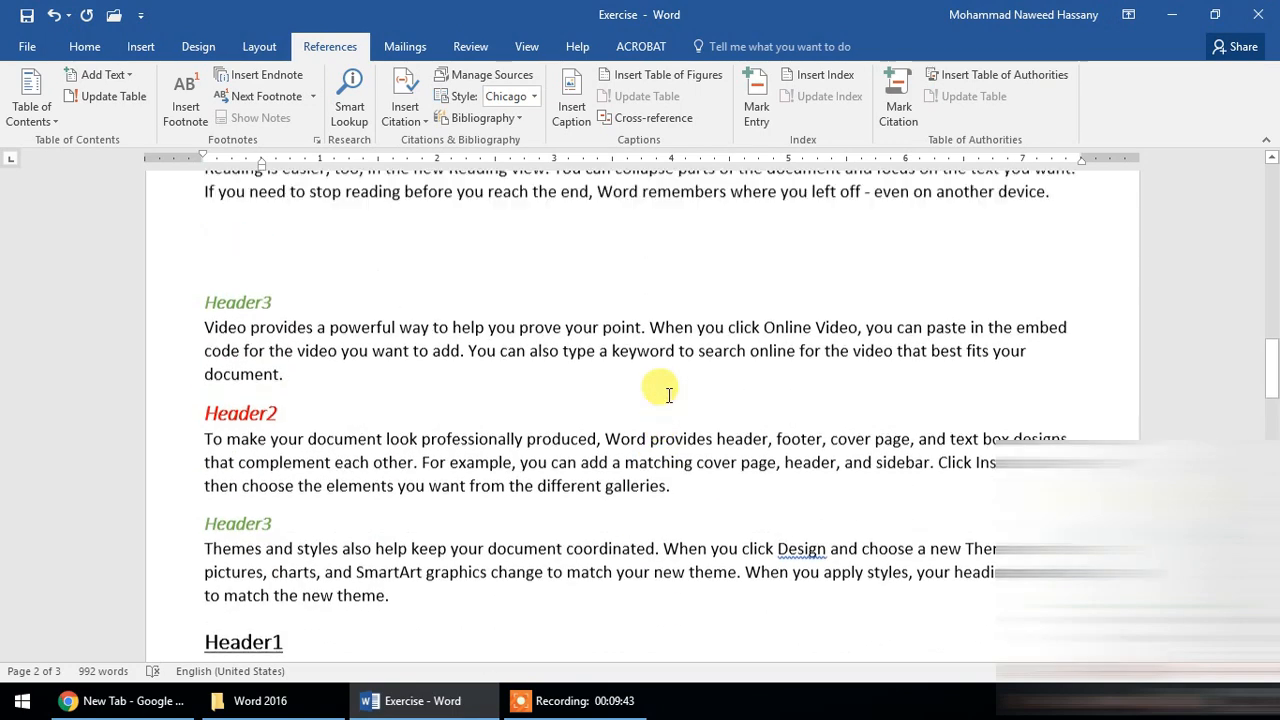
{"action": "scroll", "coordinate": [657, 400], "scroll_direction": "up", "scroll_amount": 5}
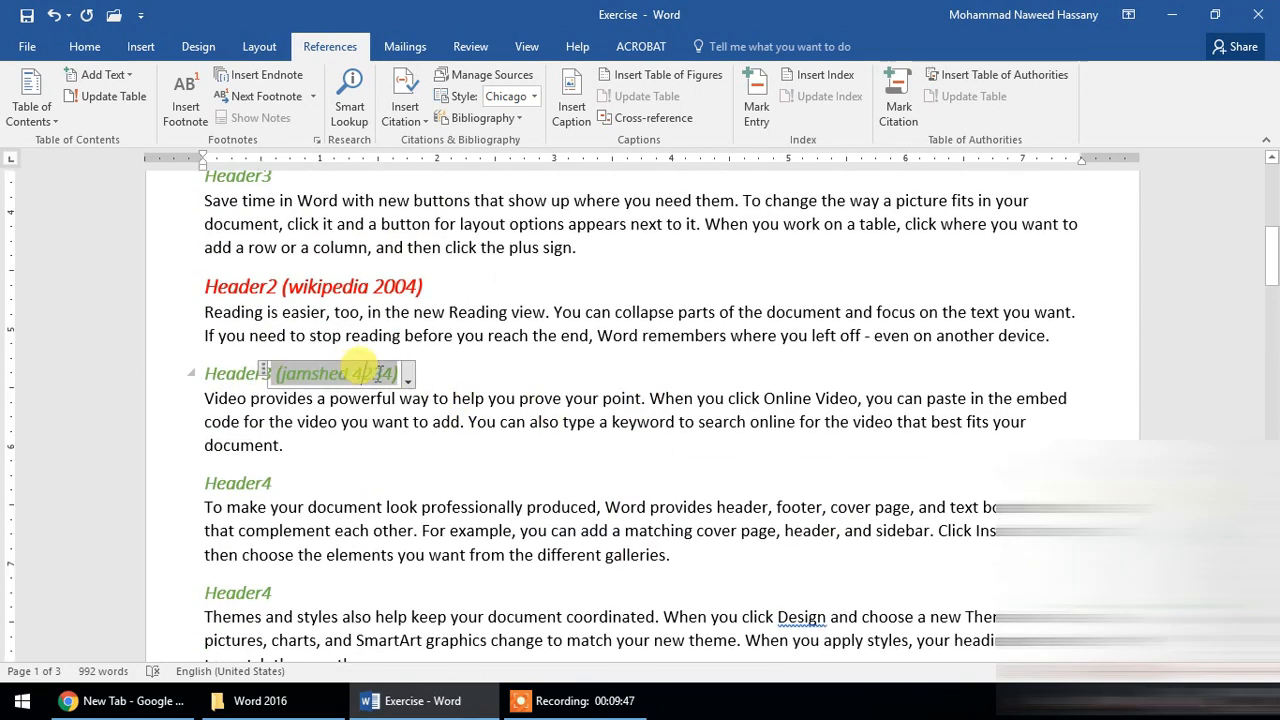
{"action": "left_click", "coordinate": [350, 287]}
{"action": "scroll", "coordinate": [688, 362], "scroll_direction": "up", "scroll_amount": 4}
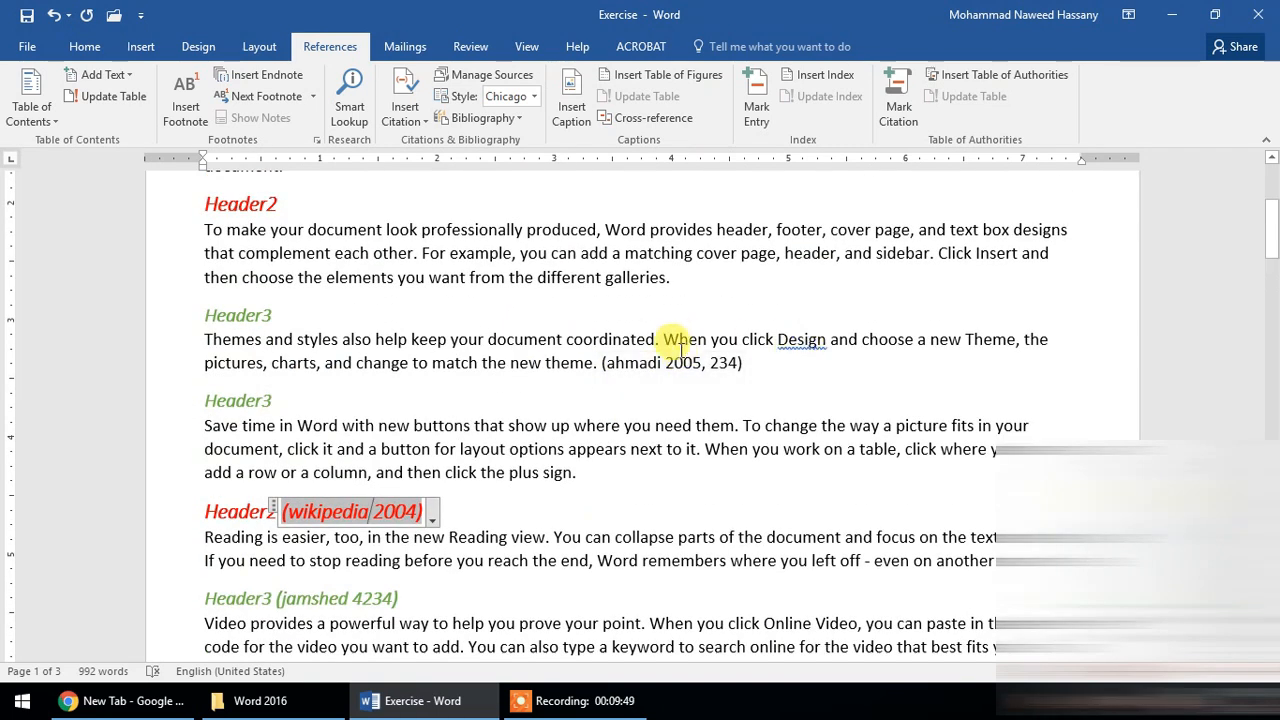
- View the editing, conversion and update options of the book citation with page 234
{"action": "left_click", "coordinate": [672, 364]}
{"action": "scroll", "coordinate": [636, 393], "scroll_direction": "down", "scroll_amount": 6}
{"action": "scroll", "coordinate": [636, 393], "scroll_direction": "up", "scroll_amount": 5}
{"action": "right_click", "coordinate": [749, 308]}
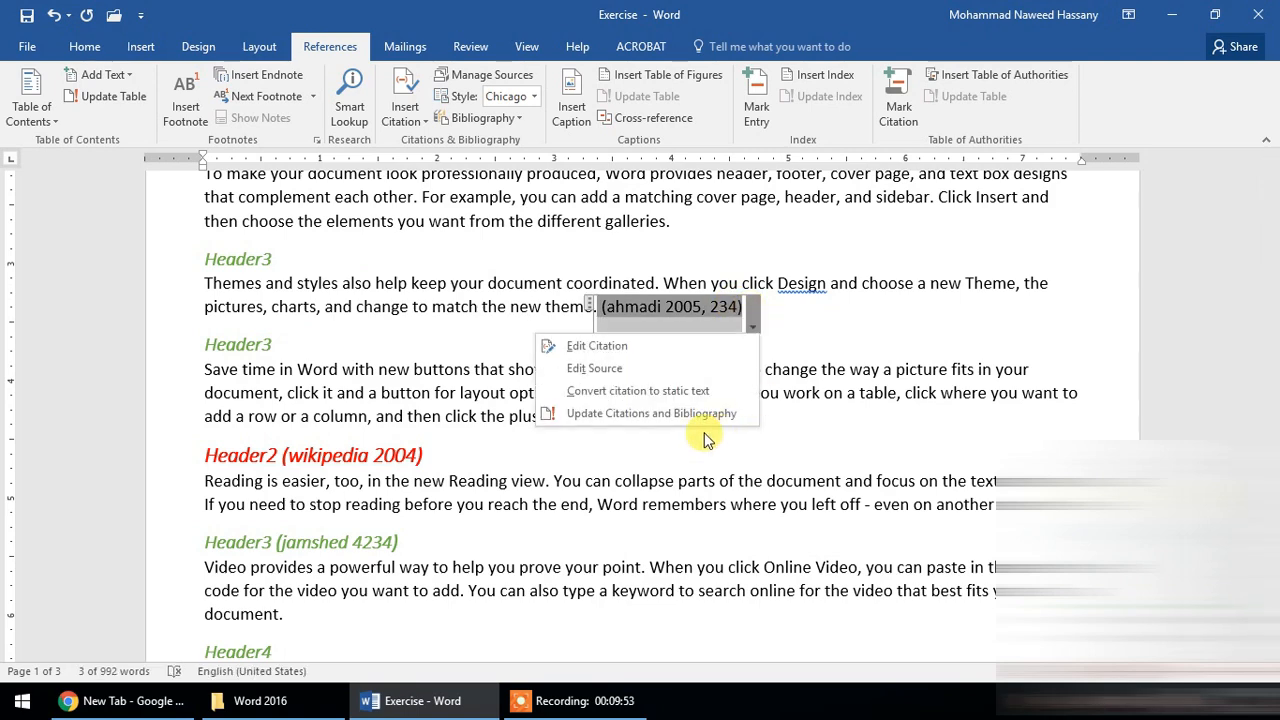
- Close the citation options and return to the Works Cited list on page 3
{"action": "scroll", "coordinate": [422, 304], "scroll_direction": "down", "scroll_amount": 20}
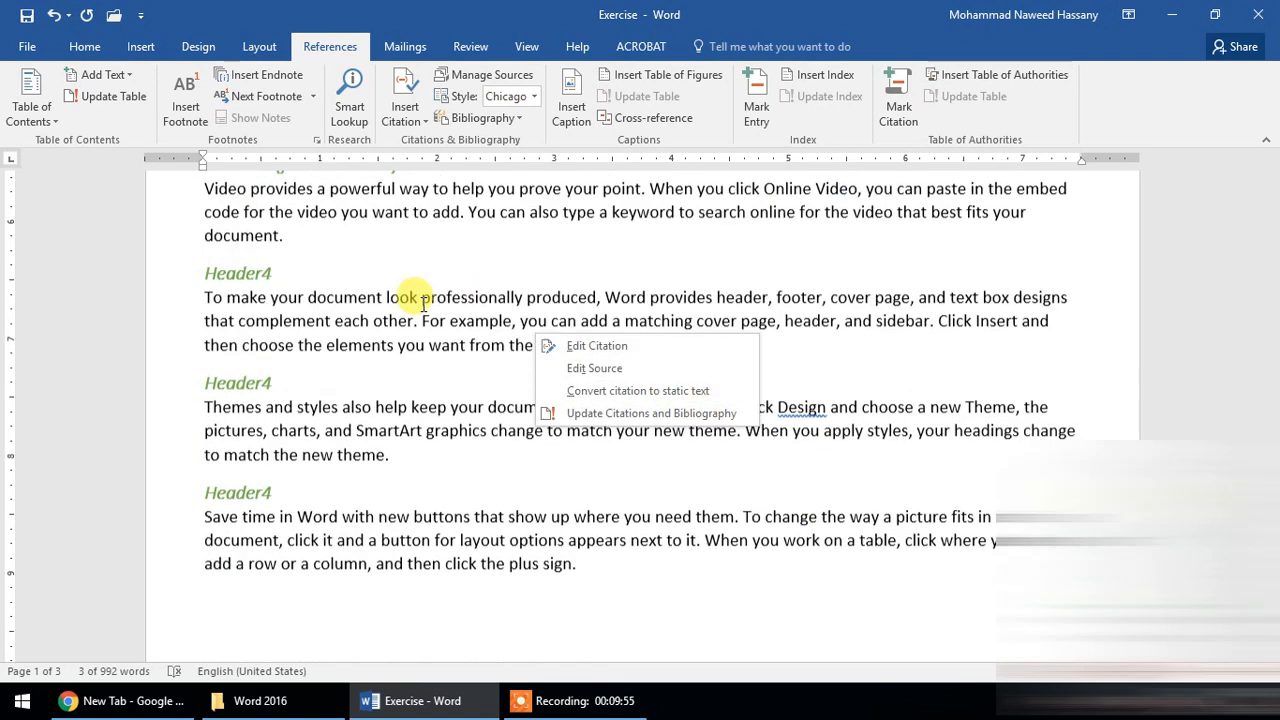
{"action": "scroll", "coordinate": [480, 350], "scroll_direction": "down", "scroll_amount": 10}
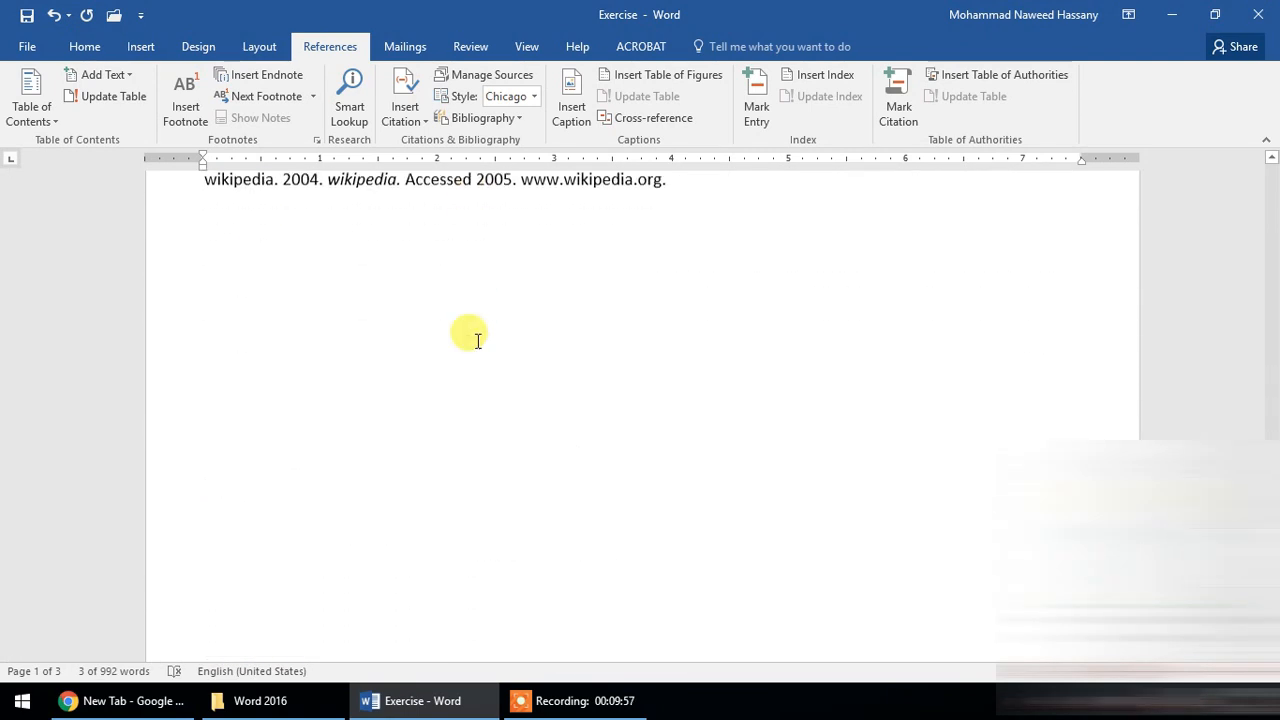
{"action": "scroll", "coordinate": [357, 306], "scroll_direction": "up", "scroll_amount": 6}
{"action": "left_click", "coordinate": [364, 316]}
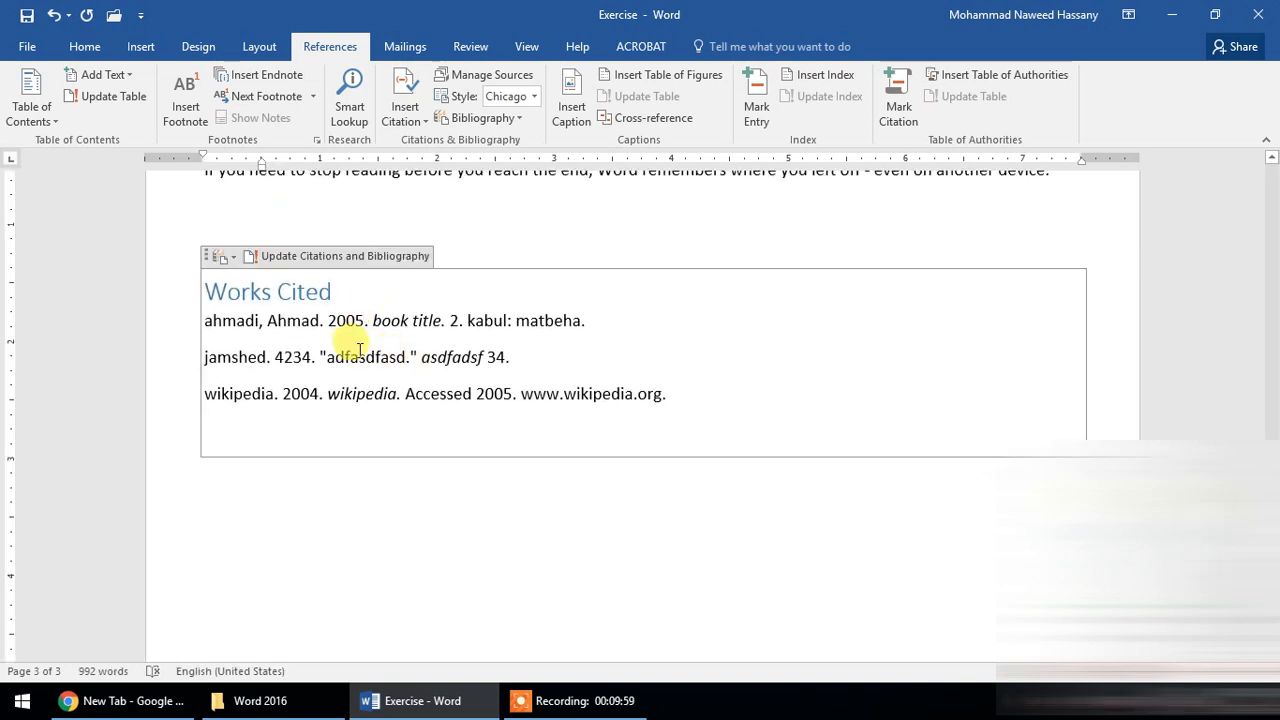
- Open the Works Cited block's gallery of bibliography formats and filter its languages to Persian (Iran)
{"action": "left_click", "coordinate": [228, 260]}
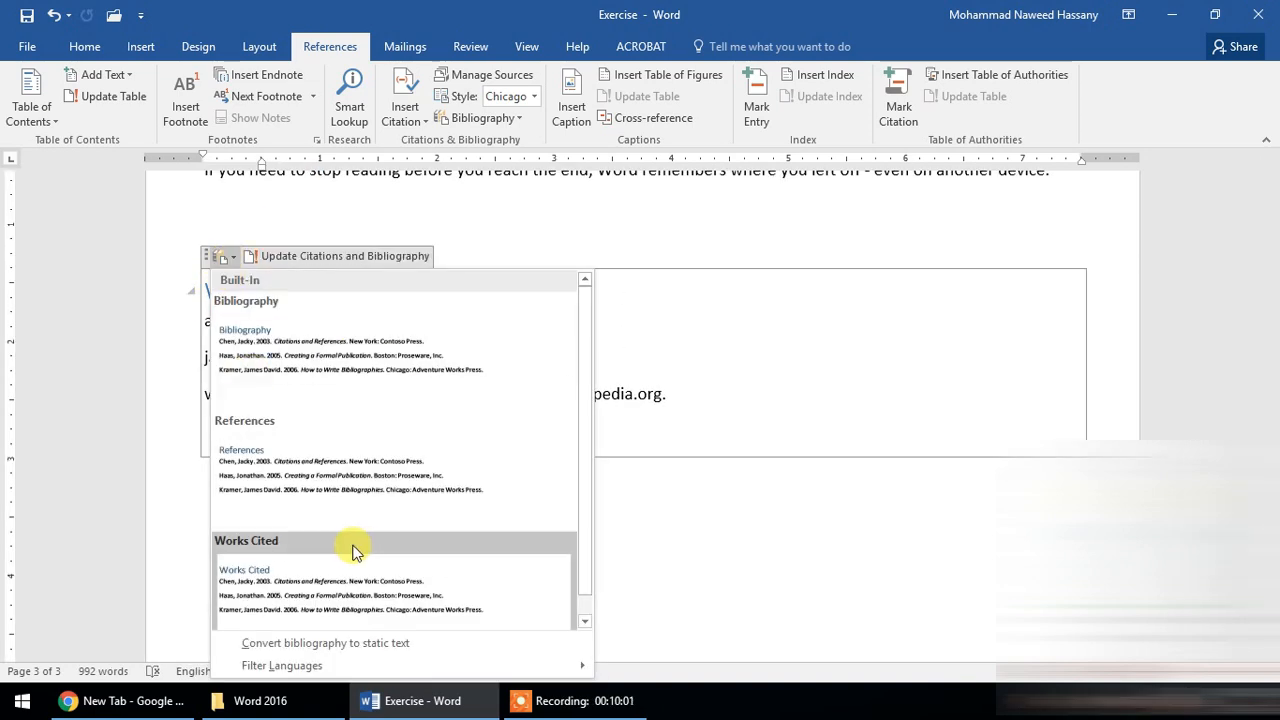
{"action": "scroll", "coordinate": [452, 563], "scroll_direction": "down", "scroll_amount": 1}
{"action": "left_click", "coordinate": [785, 537]}
{"action": "scroll", "coordinate": [770, 525], "scroll_direction": "down", "scroll_amount": 1}
{"action": "left_click", "coordinate": [223, 215]}
{"action": "left_click", "coordinate": [223, 207]}
{"action": "mouse_move", "coordinate": [320, 638]}
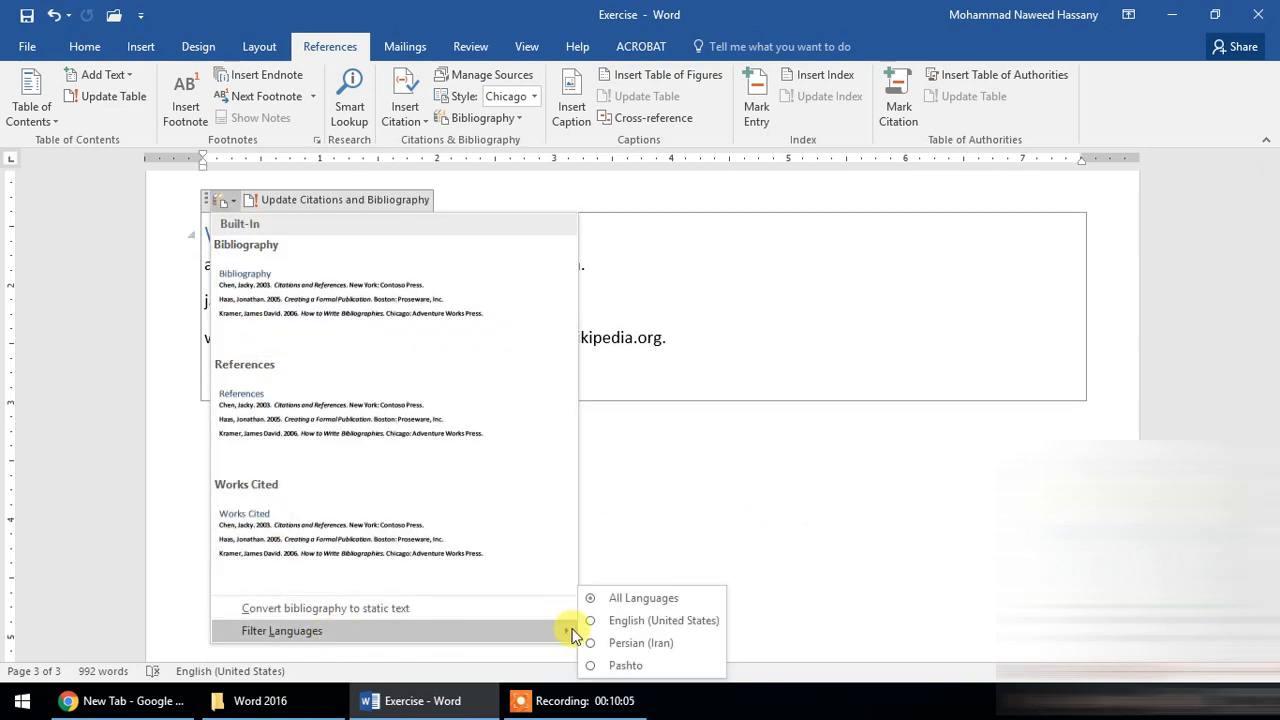
{"action": "left_click", "coordinate": [605, 643]}
- Set the language filter of the Works Cited block's bibliography gallery back to All Languages
{"action": "left_click", "coordinate": [223, 203]}
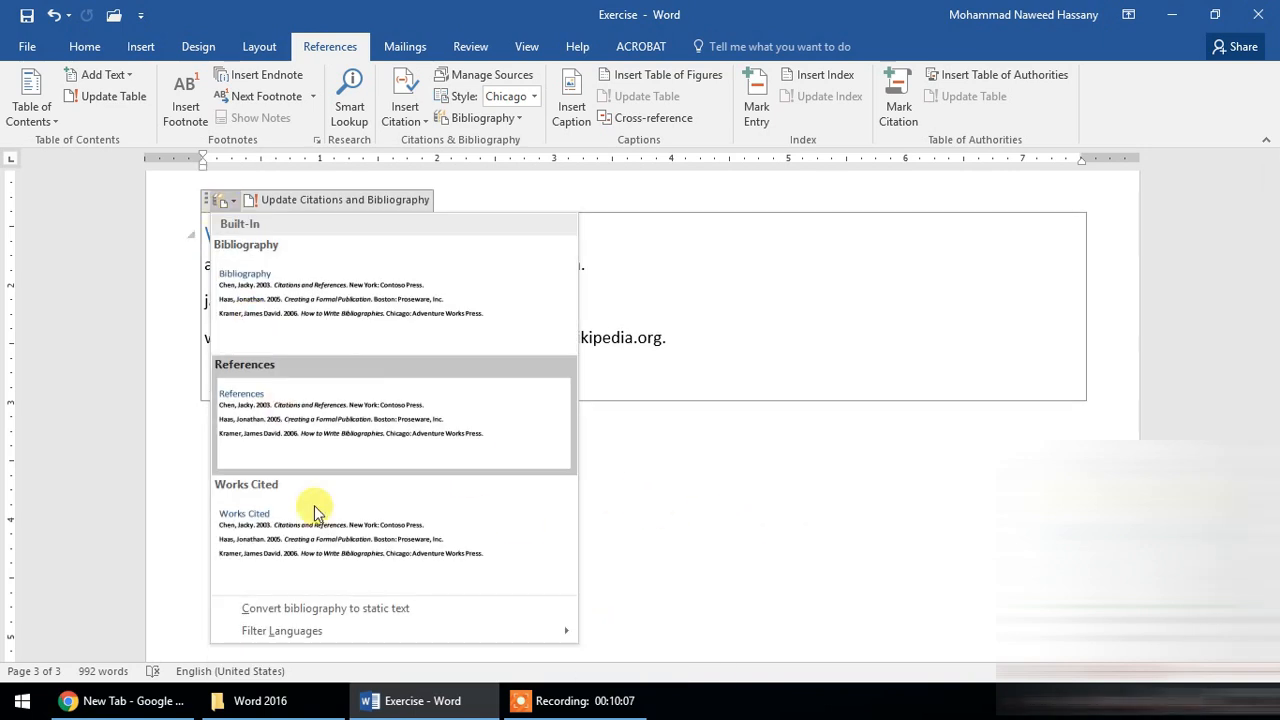
{"action": "mouse_move", "coordinate": [357, 631]}
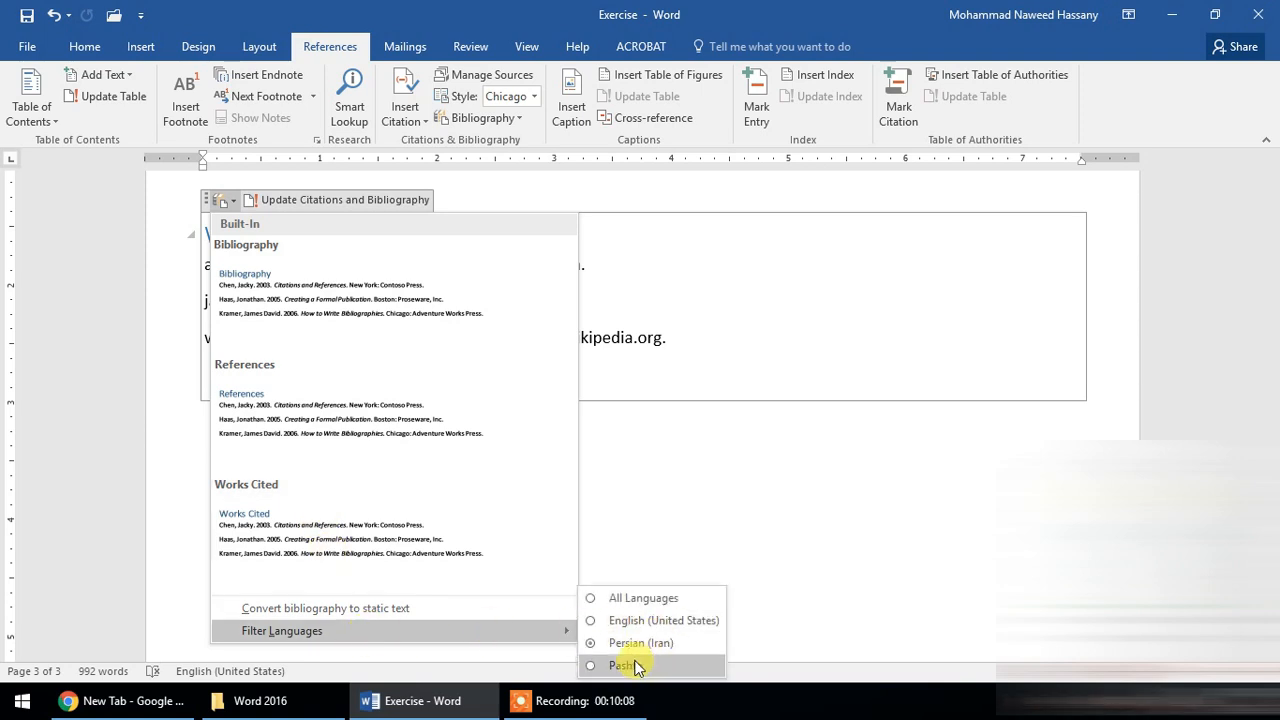
{"action": "left_click", "coordinate": [640, 597]}
{"action": "scroll", "coordinate": [370, 308], "scroll_direction": "up", "scroll_amount": 3}
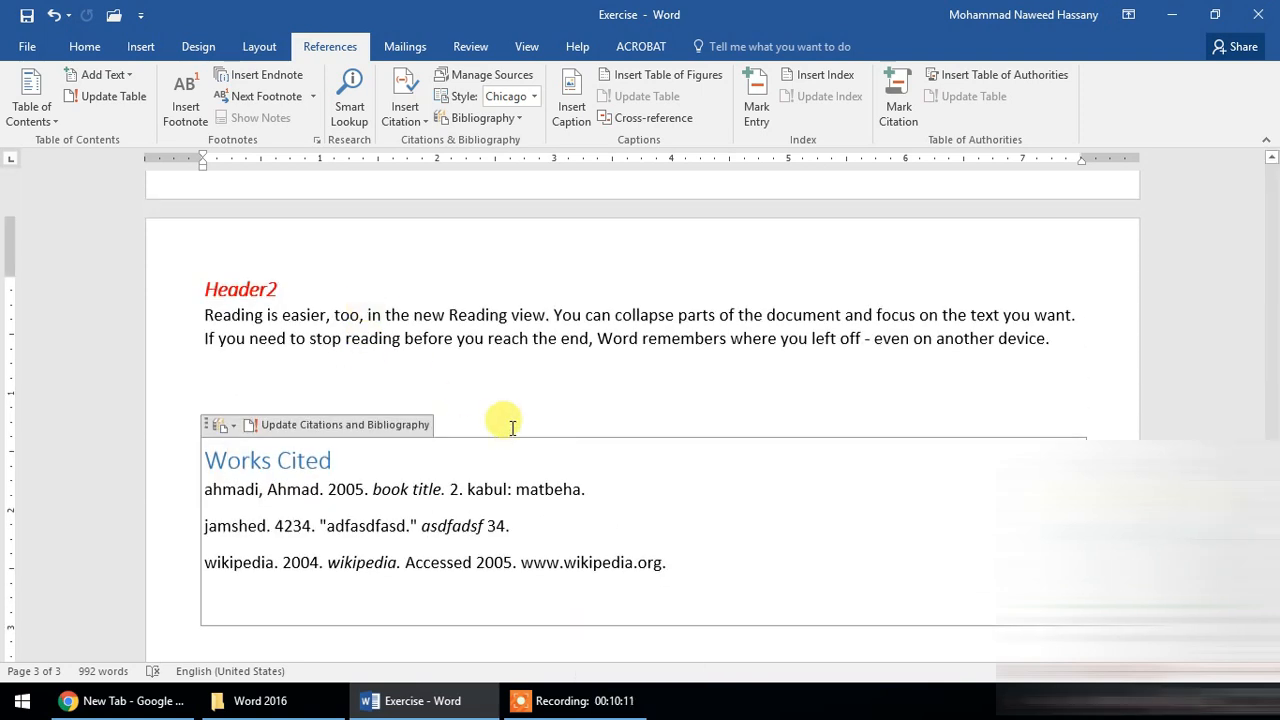
- Select the entire Works Cited block under the Header2 paragraph on page 3 and delete its contents
{"action": "left_click", "coordinate": [210, 426]}
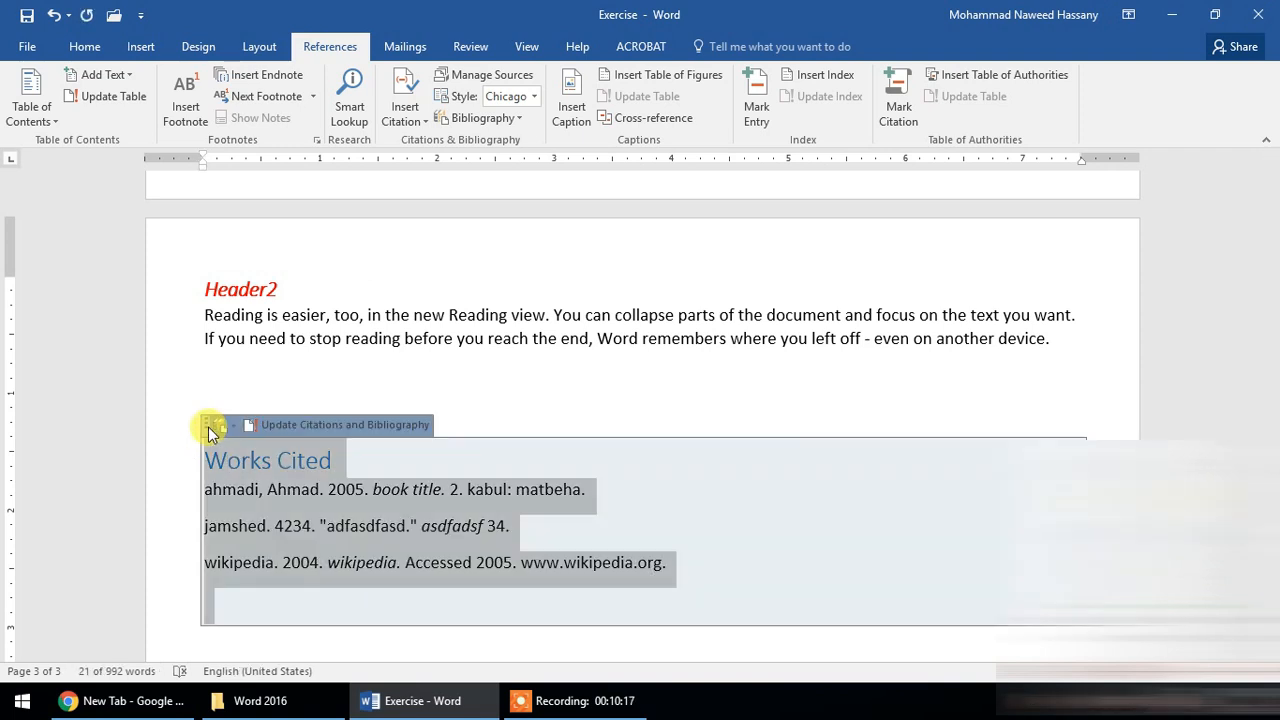
{"action": "left_click", "coordinate": [208, 430]}
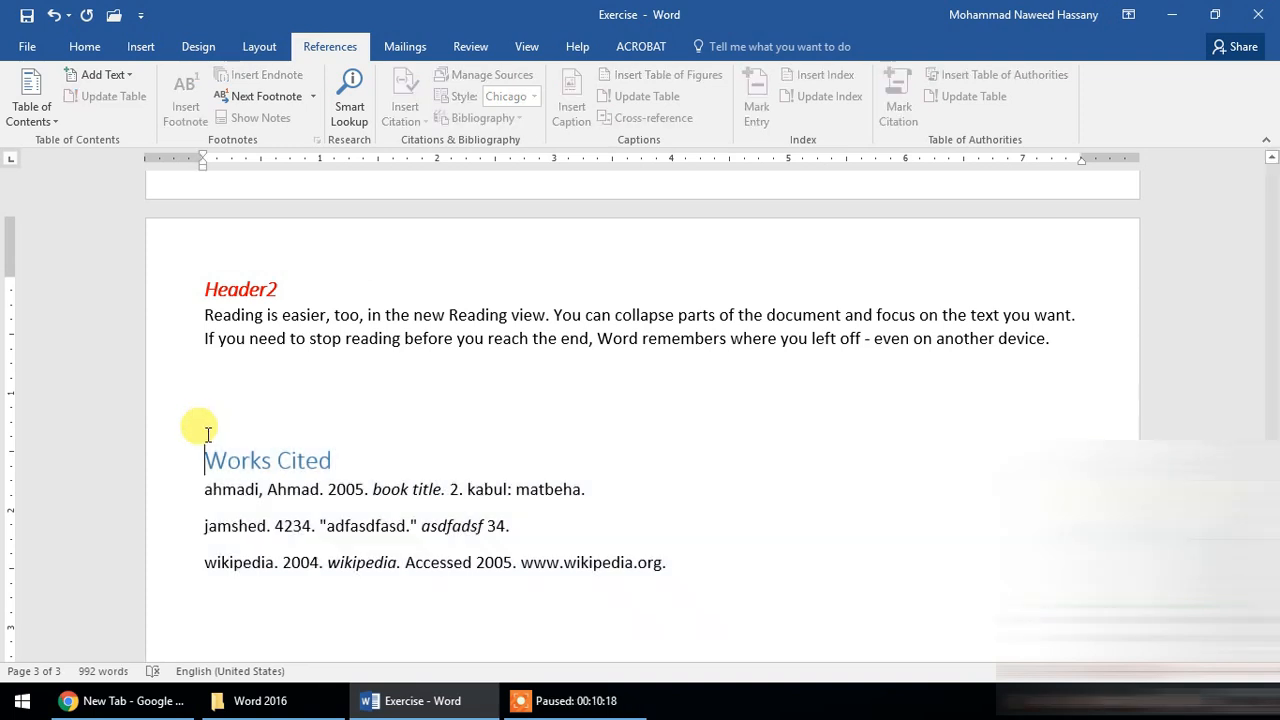
{"action": "left_click", "coordinate": [210, 430]}
{"action": "key", "text": "Delete"}
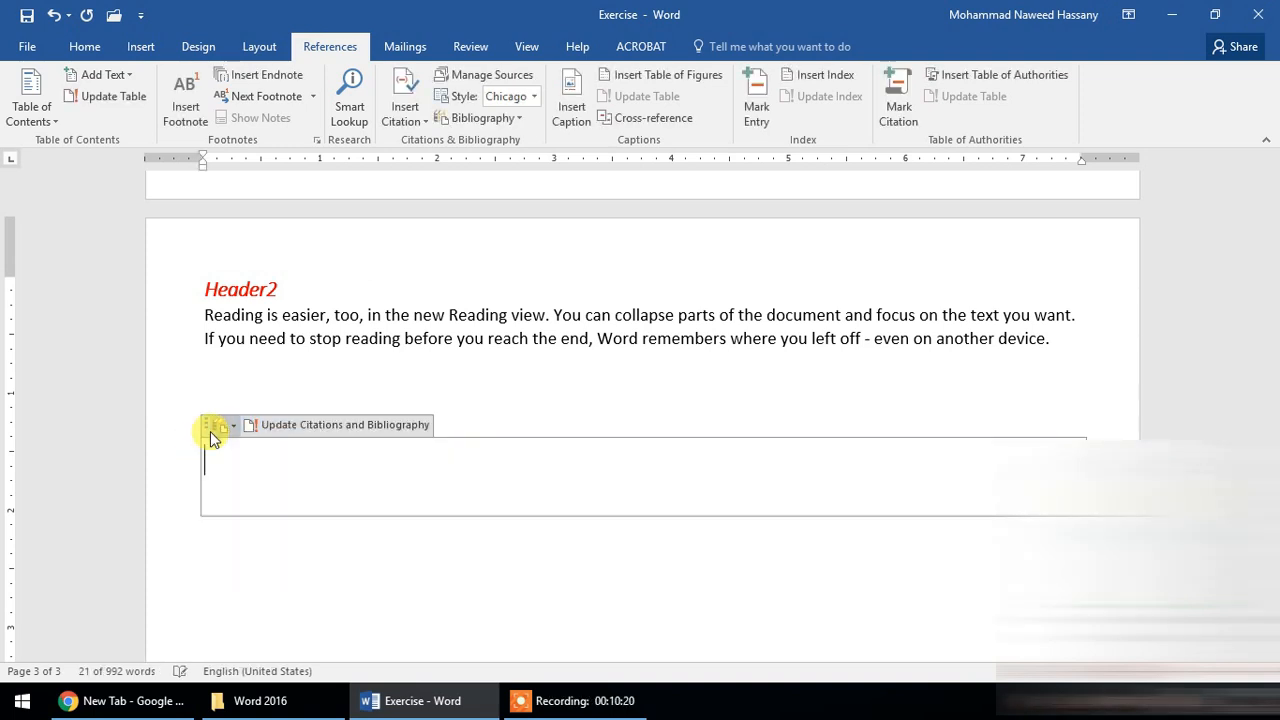